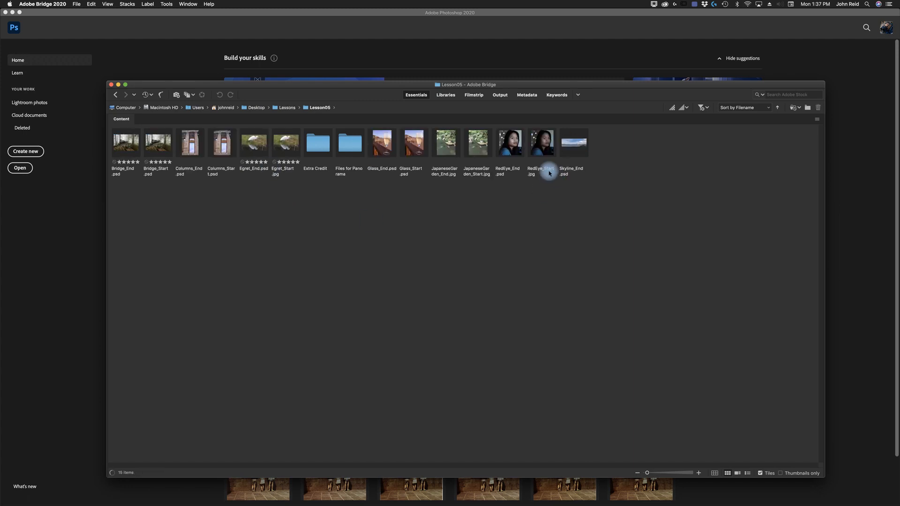
- Open RedEye_Start.jpg in Photoshop and fit the image to the screen
double_click(541, 142)
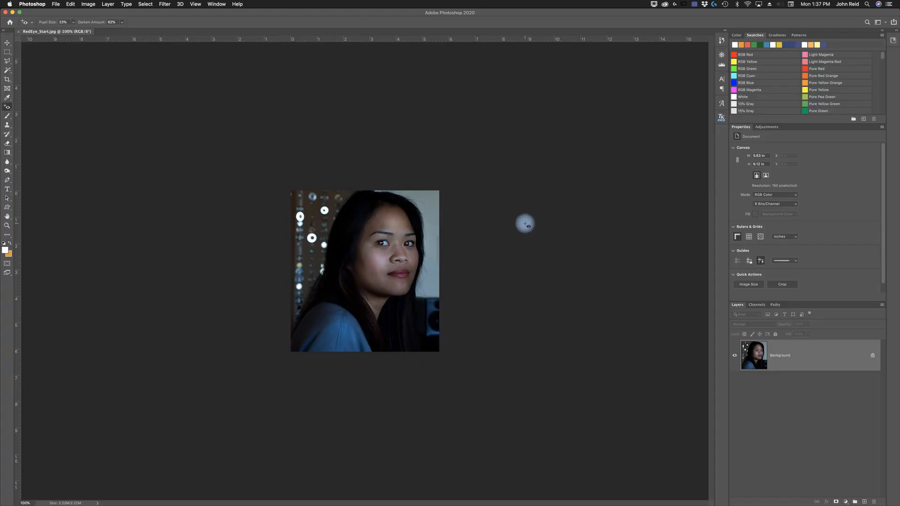
key(super+0)
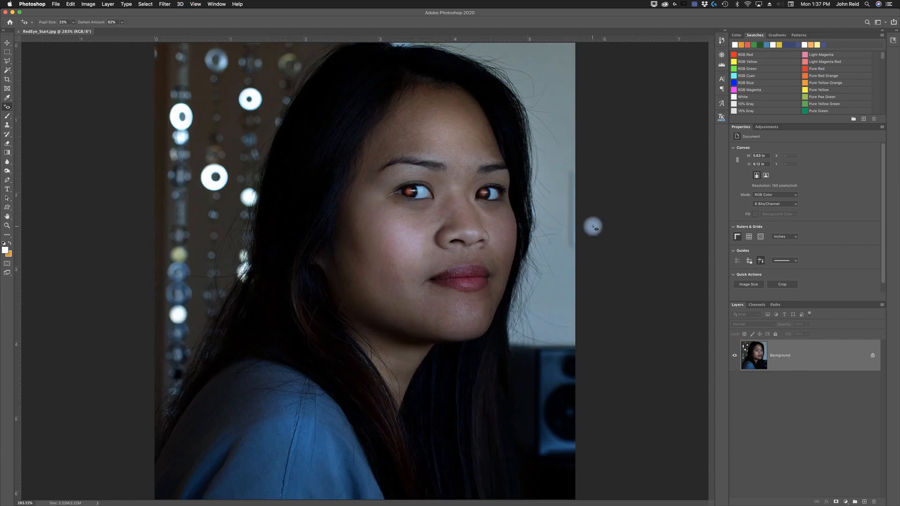
- Switch to the Red Eye tool and remove the red eye from both of the woman's eyes
key(shift+j)
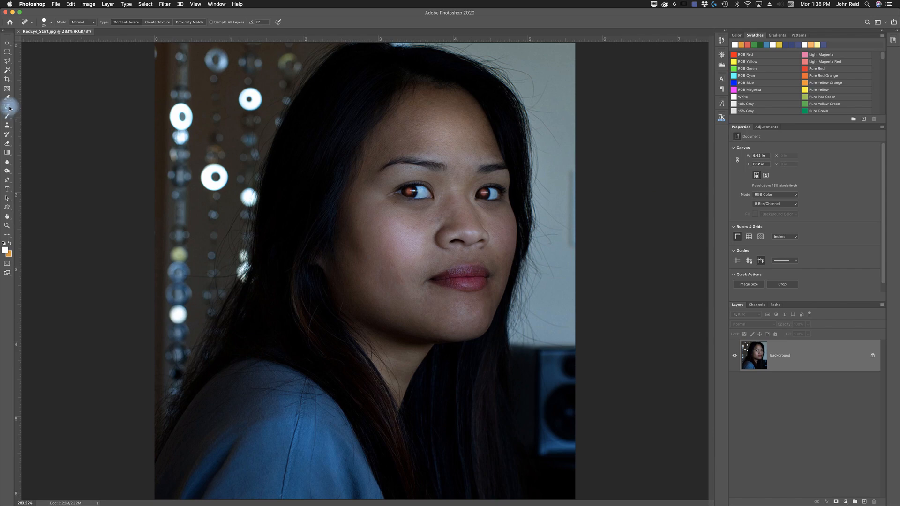
drag(9, 108, 40, 133)
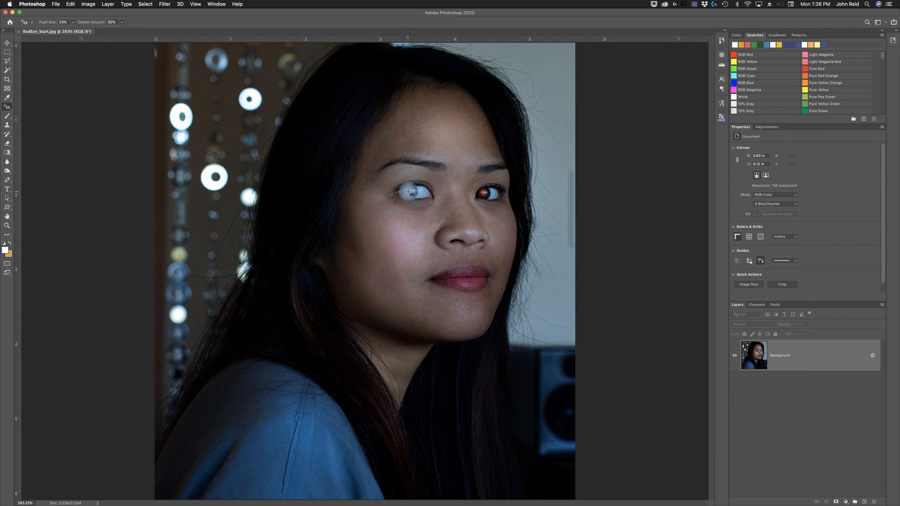
click(411, 193)
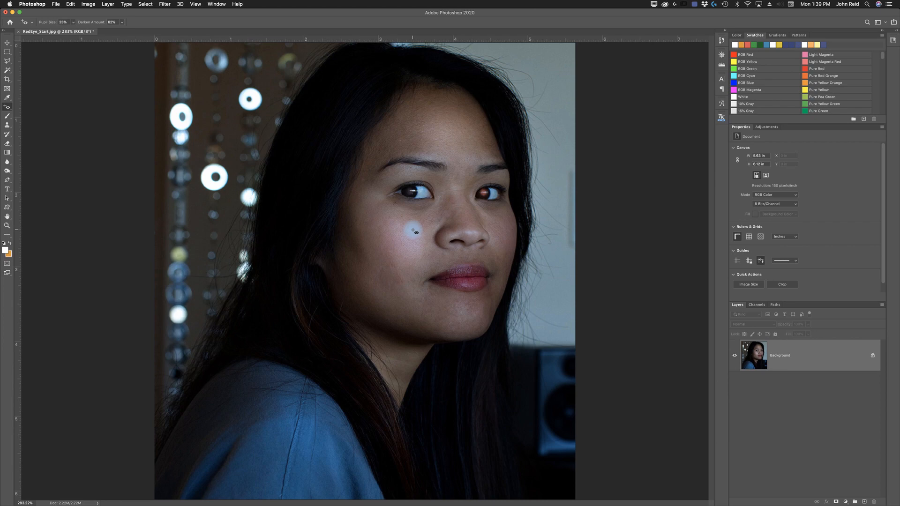
click(483, 193)
- Add a Curves adjustment layer, trying the Auto and Lighter (RGB) presets before resetting the curve to default
click(767, 127)
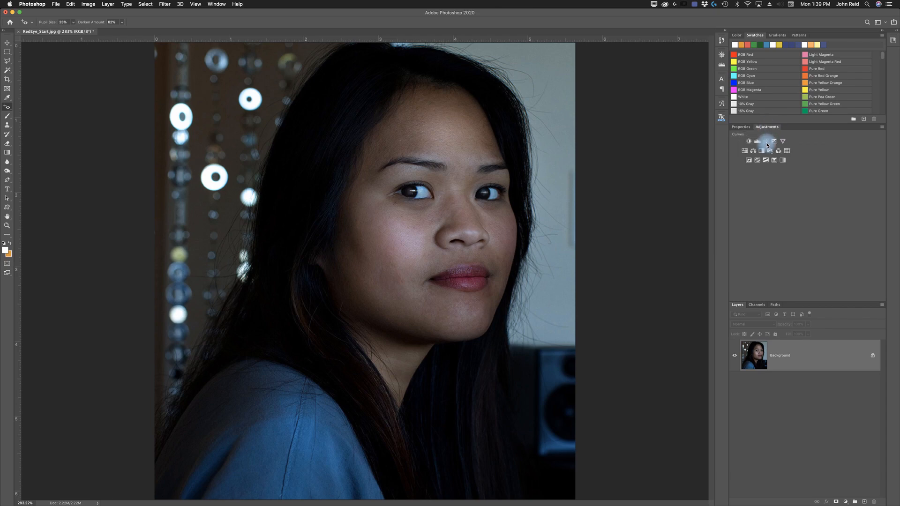
click(768, 142)
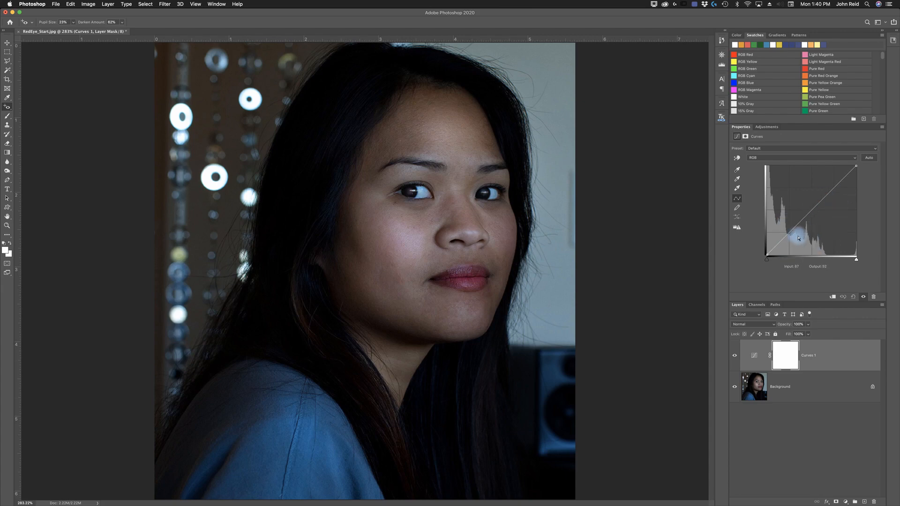
click(869, 158)
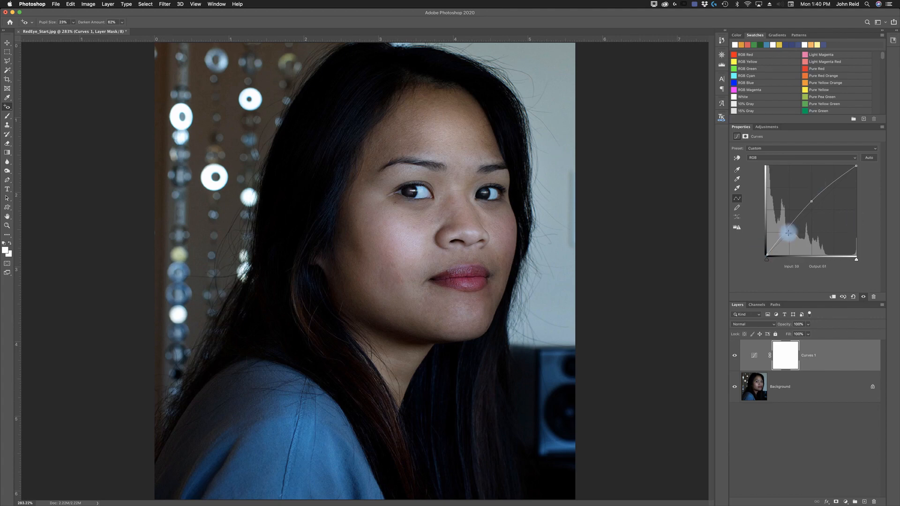
click(875, 149)
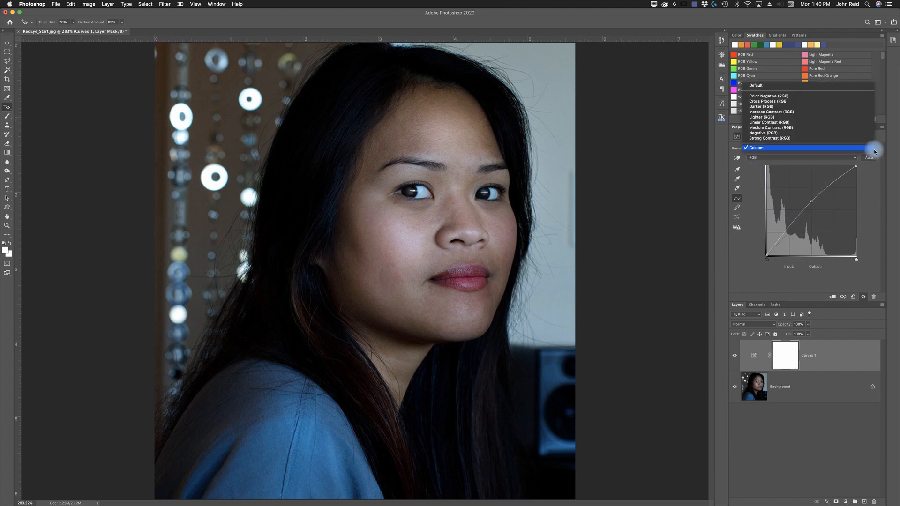
click(761, 118)
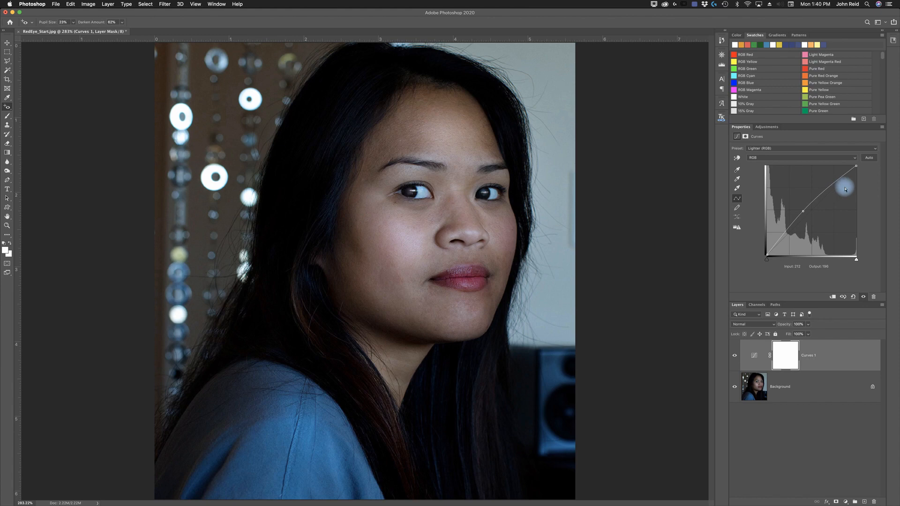
click(870, 159)
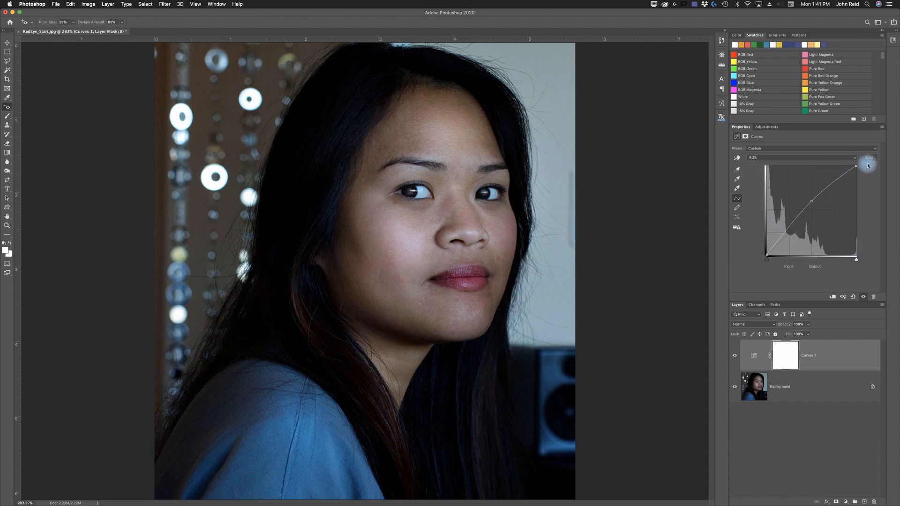
click(853, 297)
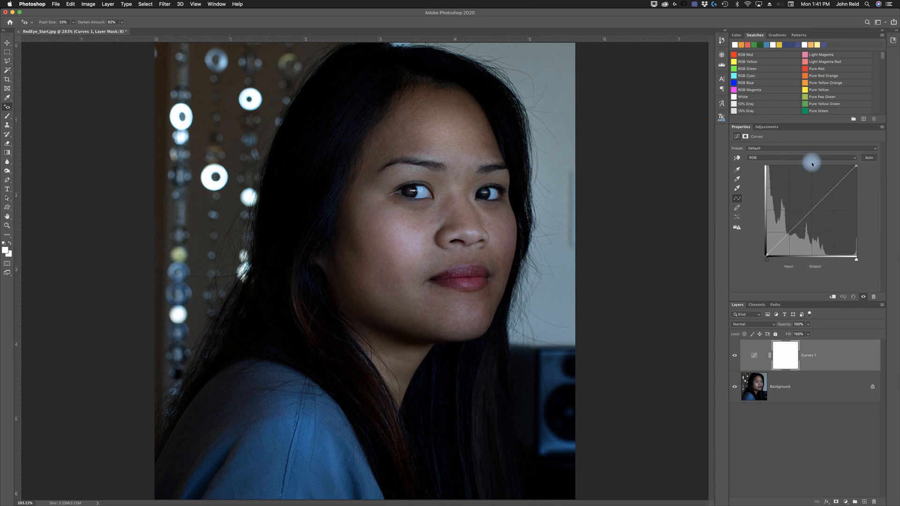
- Try the on-image Curves adjustment by sampling the cheek and the background, then reset the curve
click(737, 159)
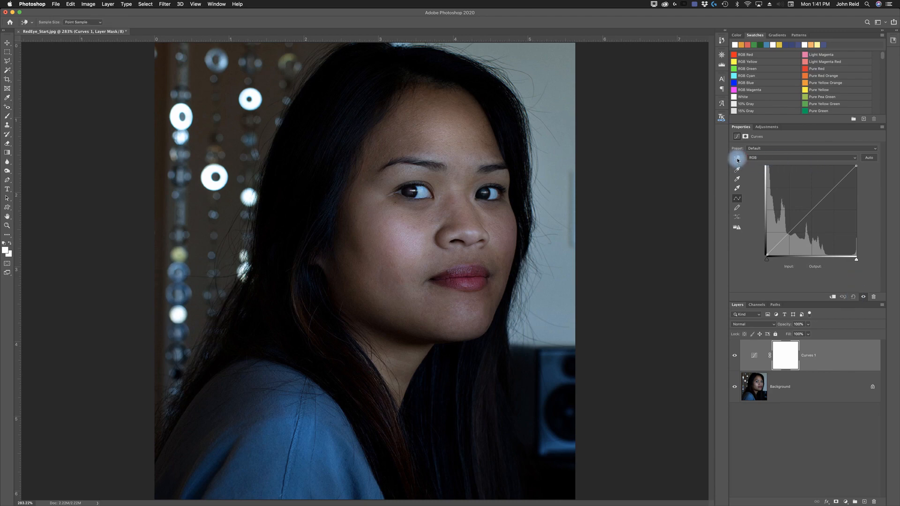
click(369, 229)
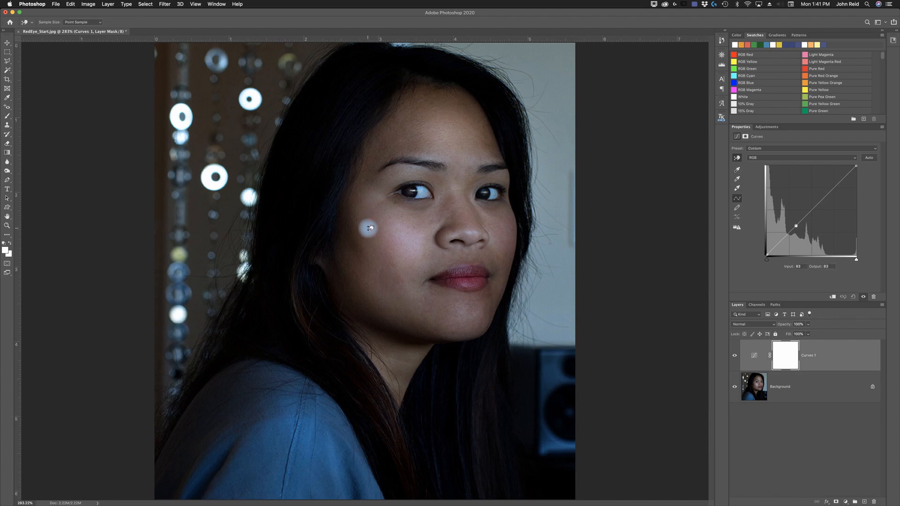
mouse_move(370, 228)
mouse_down()
mouse_move(373, 247)
mouse_move(370, 225)
mouse_up()
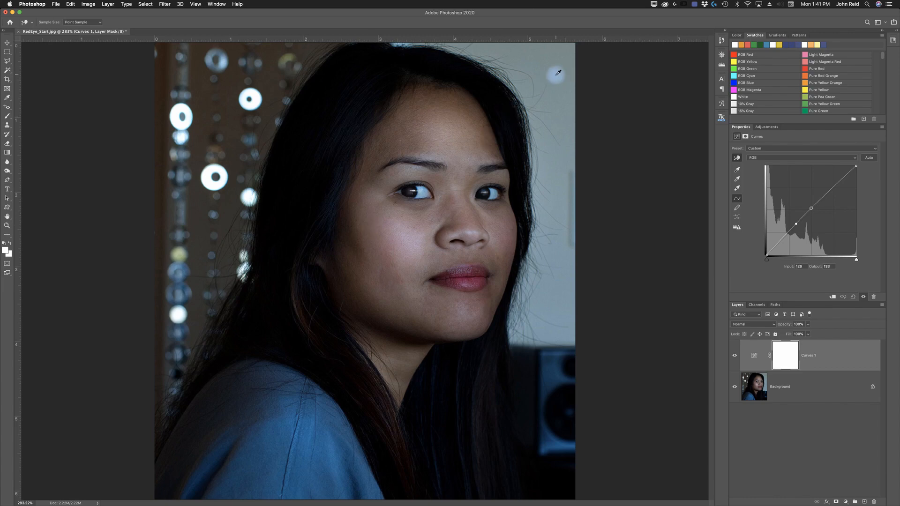
mouse_move(555, 75)
mouse_down()
mouse_move(558, 87)
mouse_move(564, 66)
mouse_move(563, 79)
mouse_up()
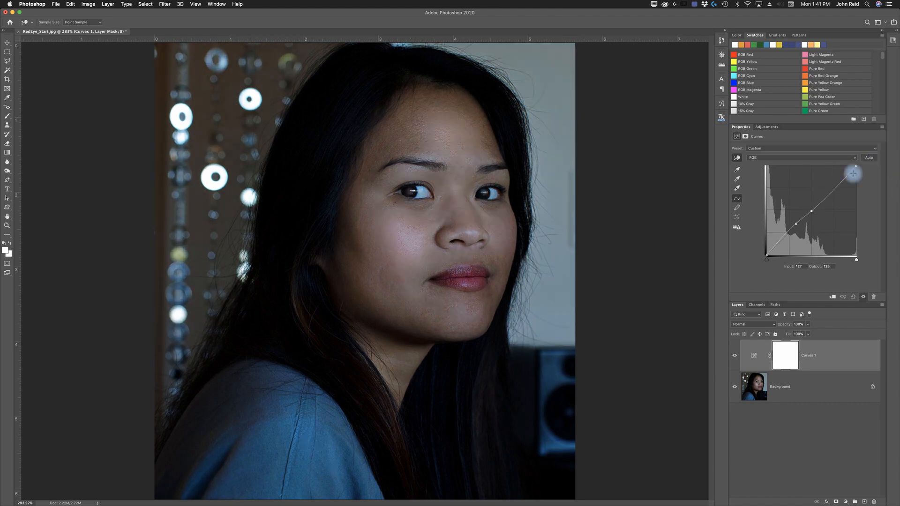
click(852, 297)
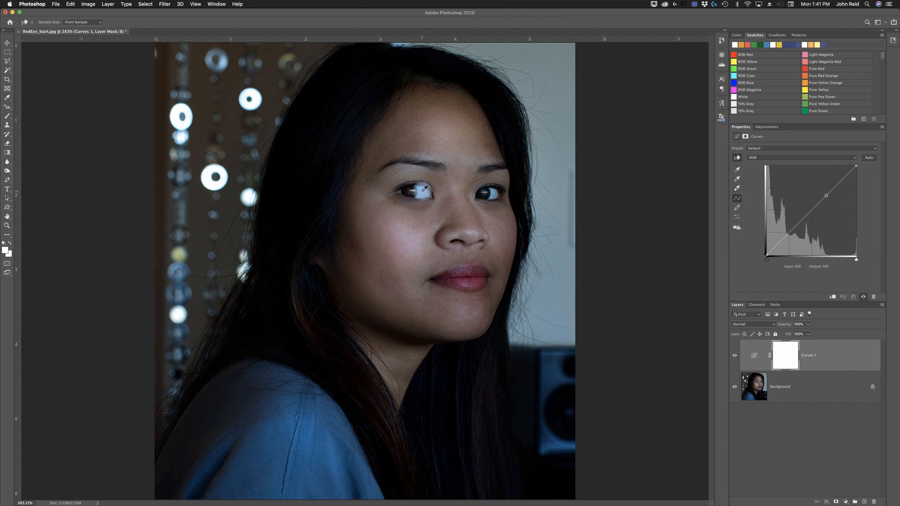
- Brighten the curve by dragging upward on the eye white with the on-image tool, then apply Auto
drag(424, 191, 425, 176)
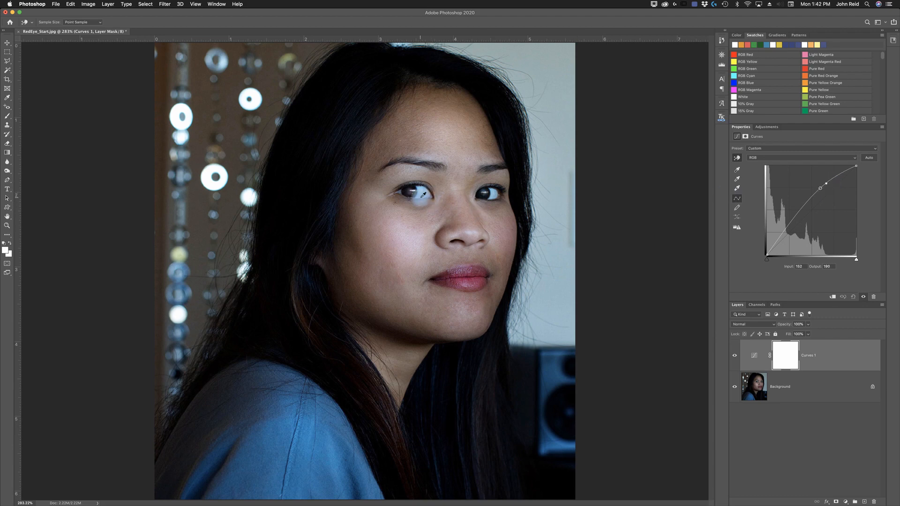
click(869, 158)
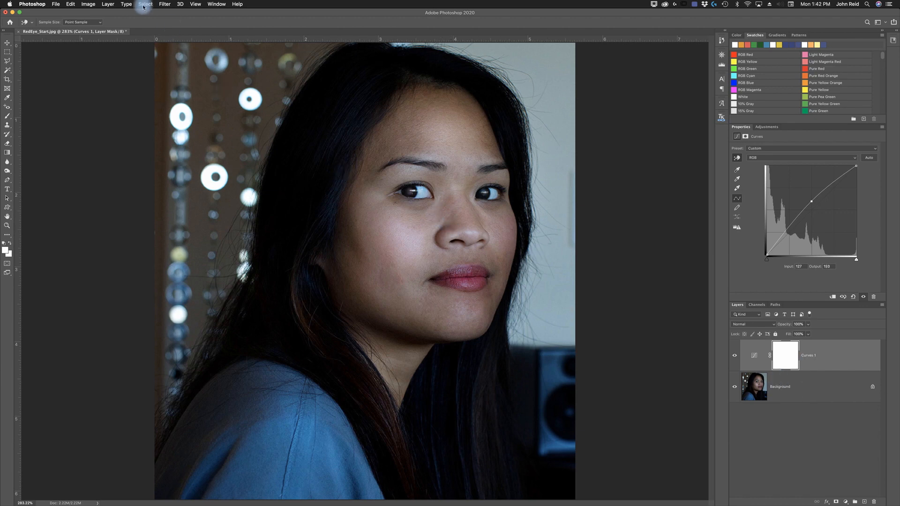
- Flatten the image into a single layer
click(108, 4)
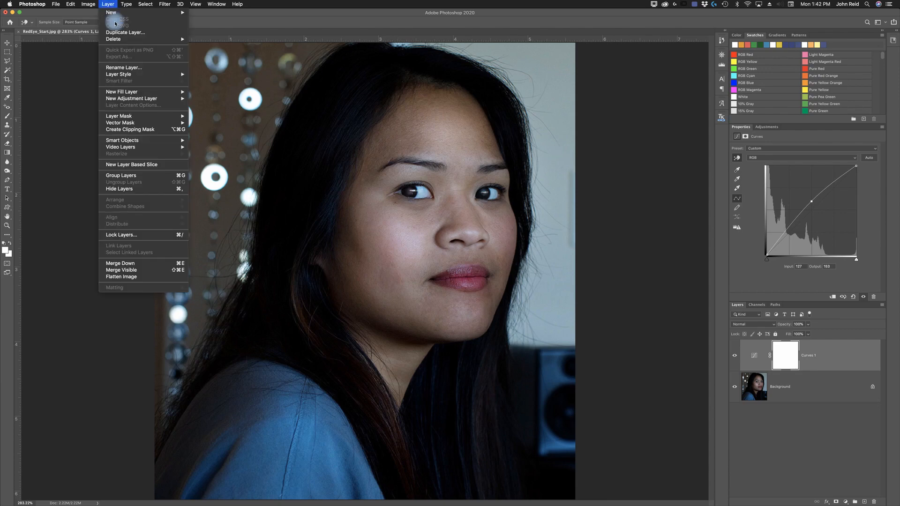
click(121, 277)
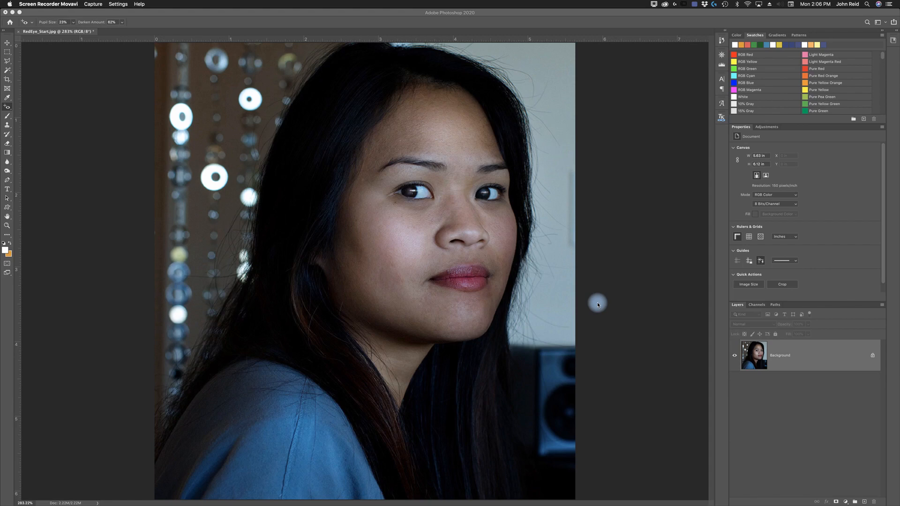
click(599, 271)
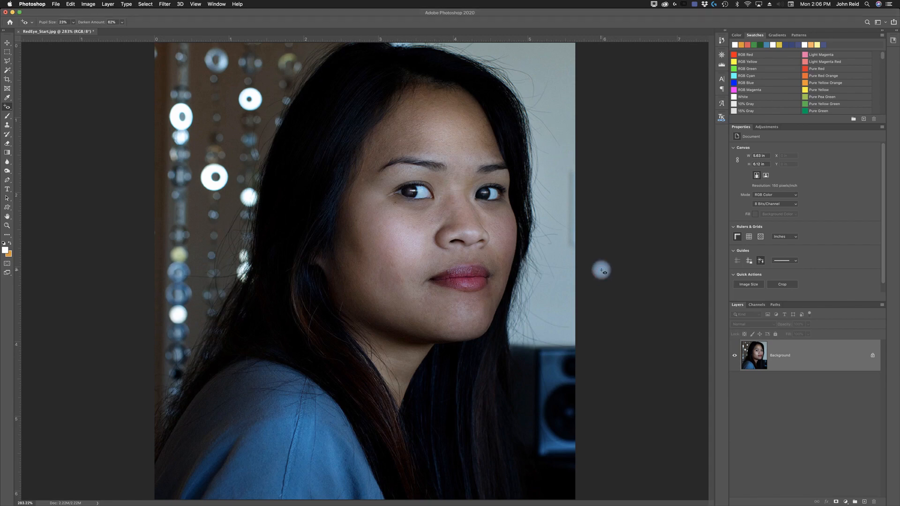
- Open the Liquify filter and zoom in on the portrait
click(165, 4)
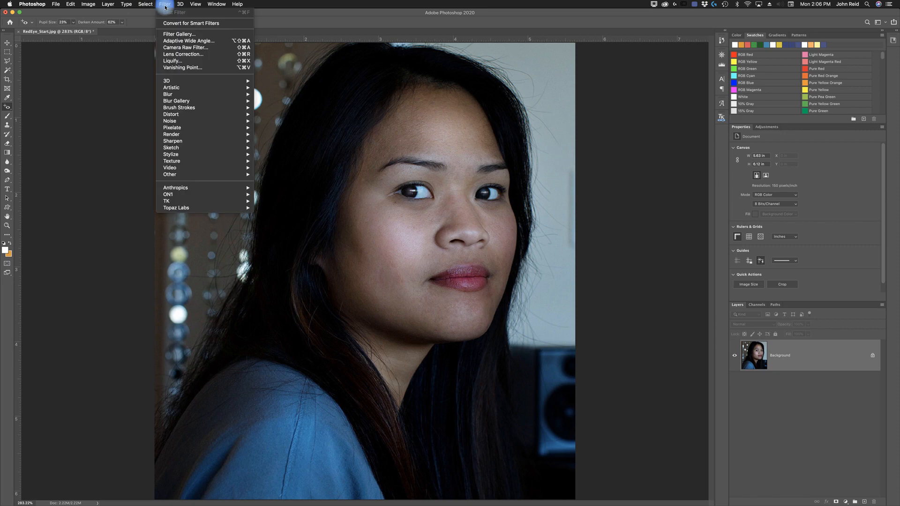
click(178, 61)
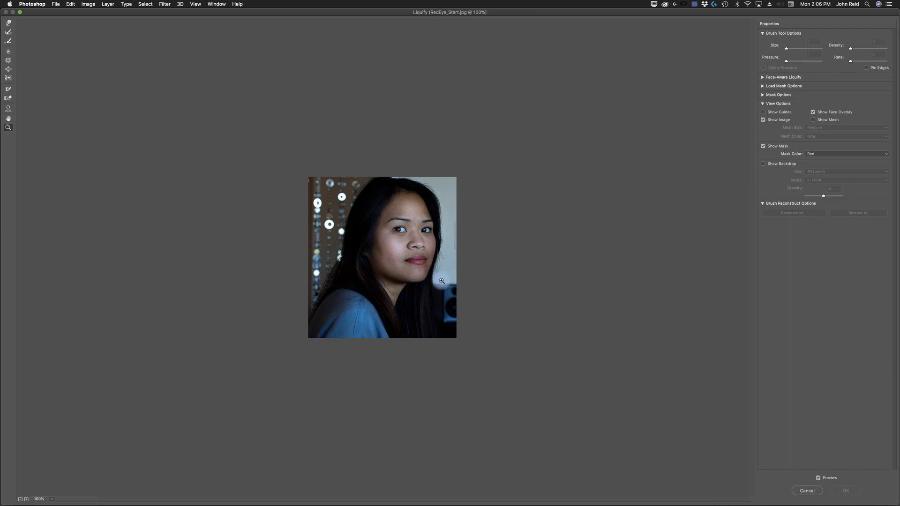
click(424, 274)
click(418, 258)
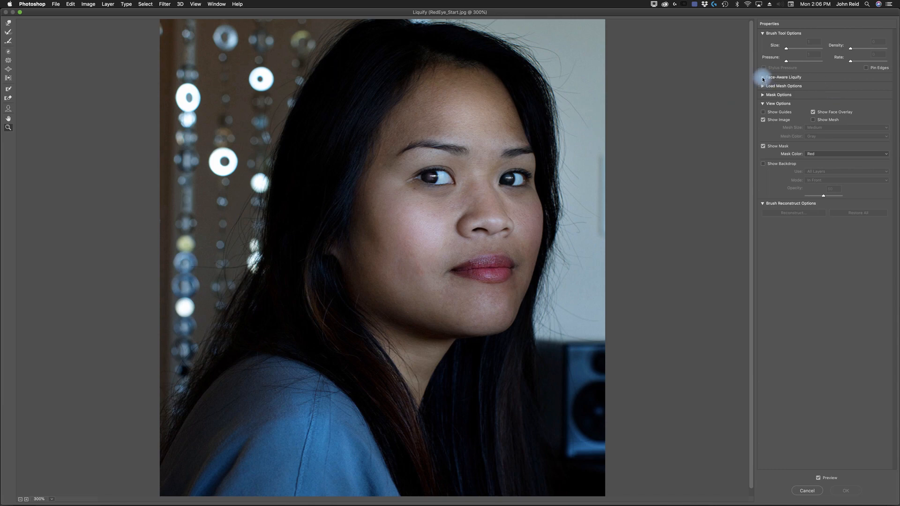
- Expand the Face-Aware Liquify options and its Eyes, Nose, Mouth and Face Shape sections
click(763, 78)
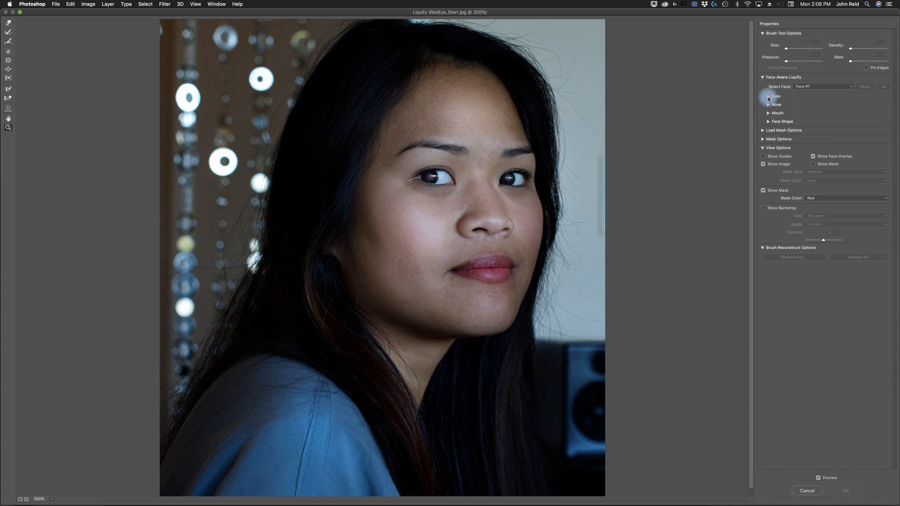
click(769, 97)
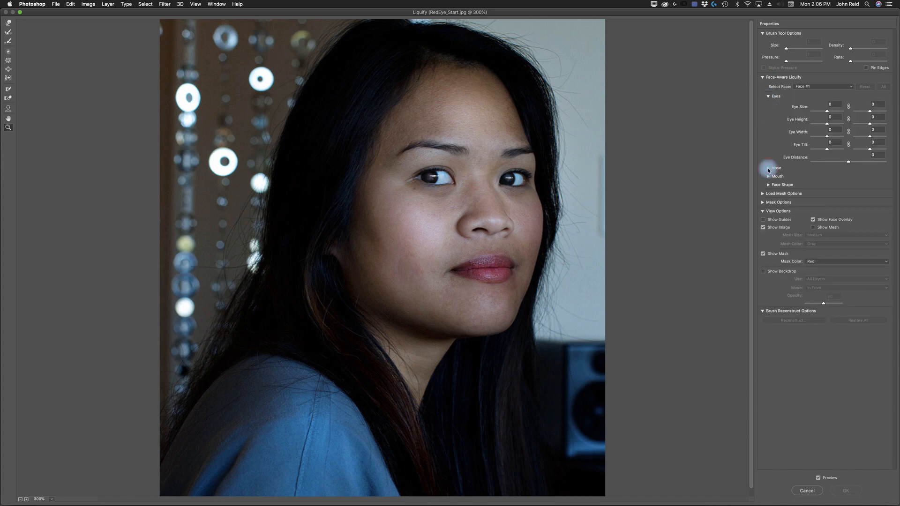
click(768, 168)
click(769, 202)
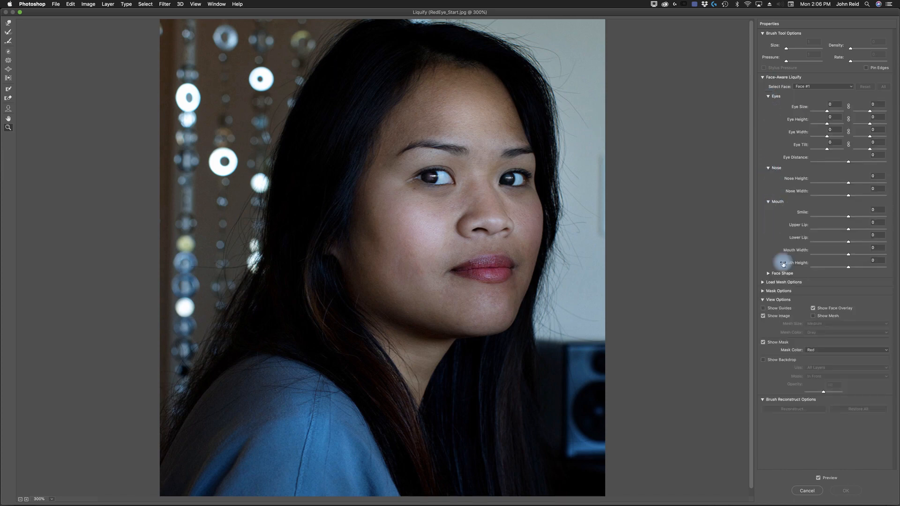
click(769, 274)
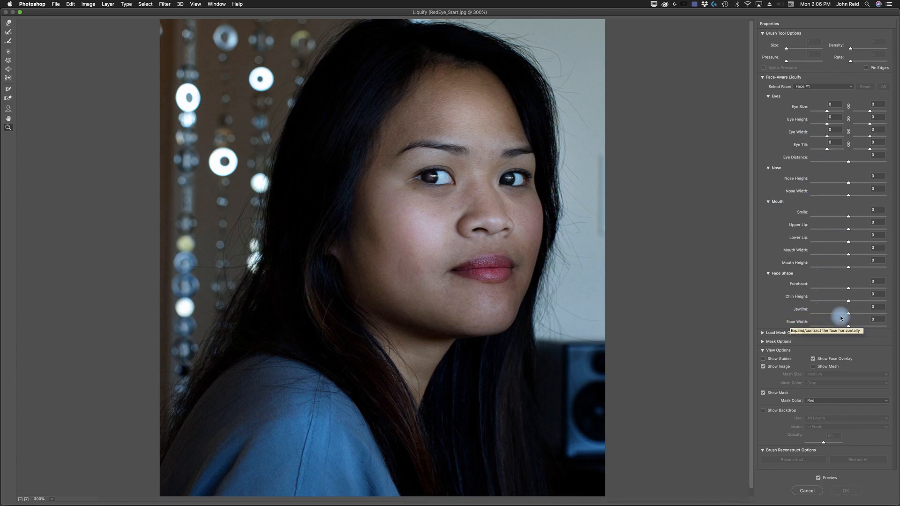
- Try dragging the Jawline and Eye Size sliders, then reset the face-aware adjustments
drag(848, 314, 755, 325)
drag(825, 334, 849, 316)
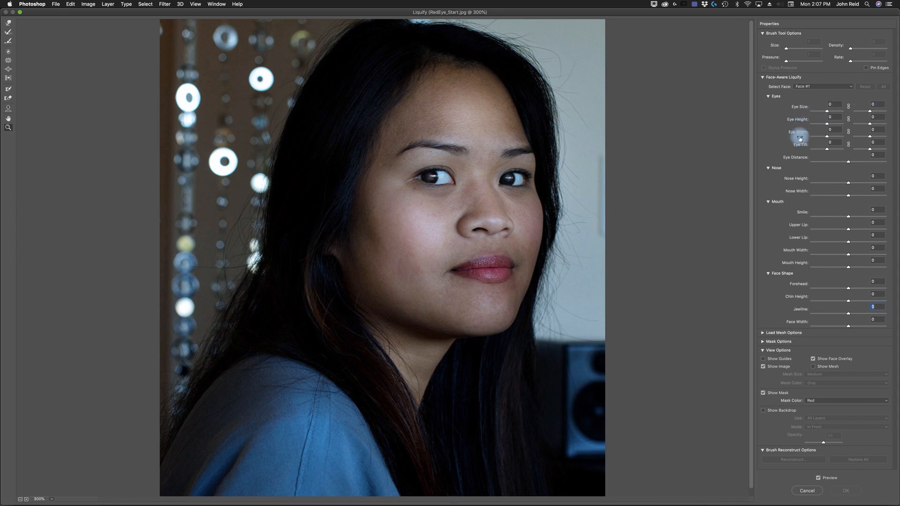
click(848, 109)
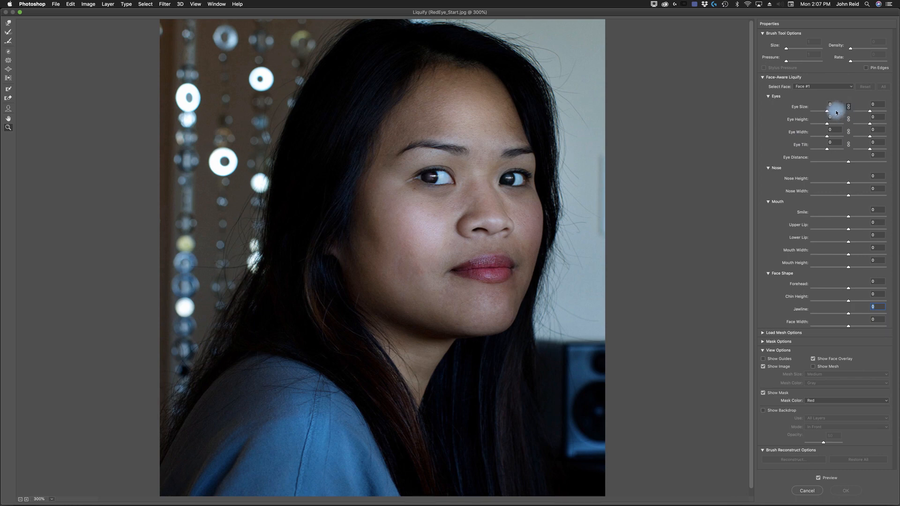
drag(827, 112, 857, 114)
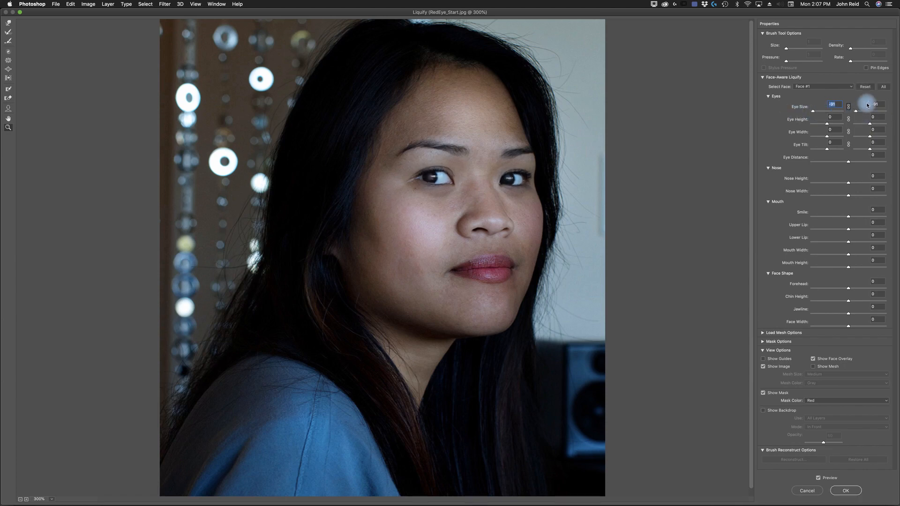
click(863, 89)
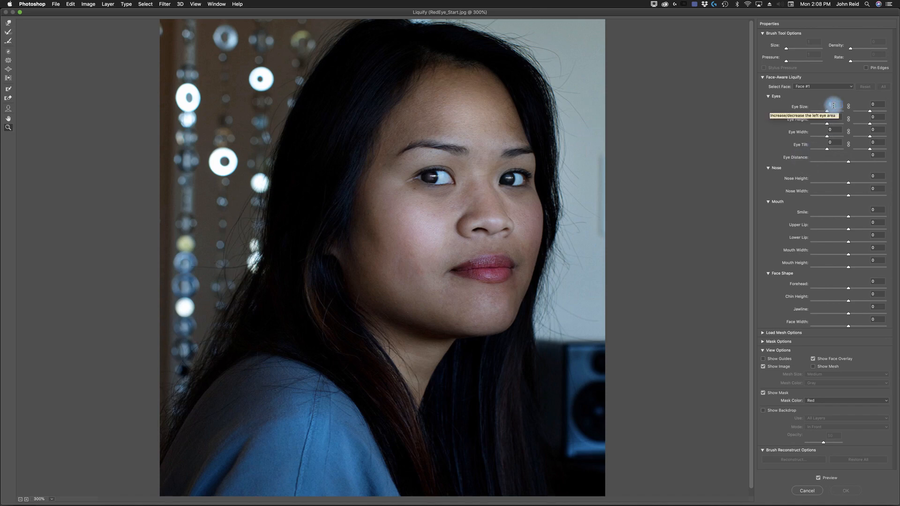
- Link the left and right eye settings, then set Eye Size to 32 and Eye Height to 10
click(848, 107)
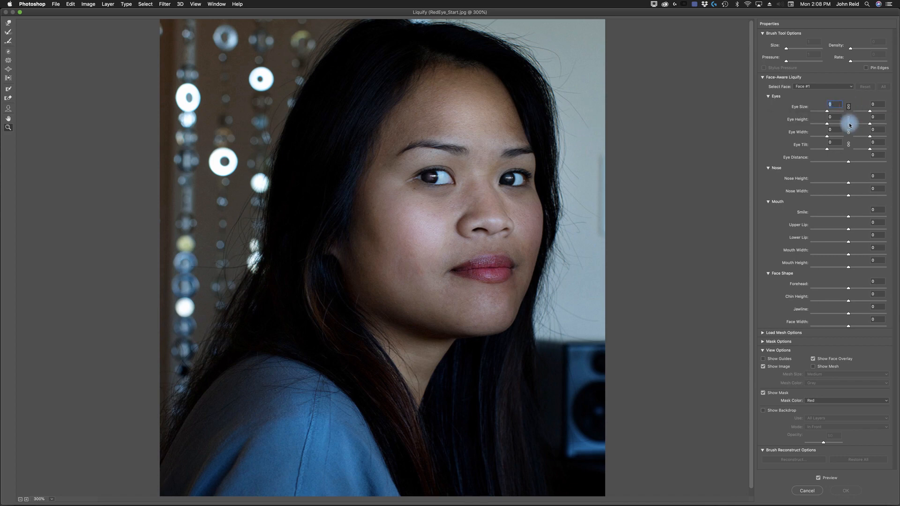
click(848, 120)
drag(836, 105, 824, 105)
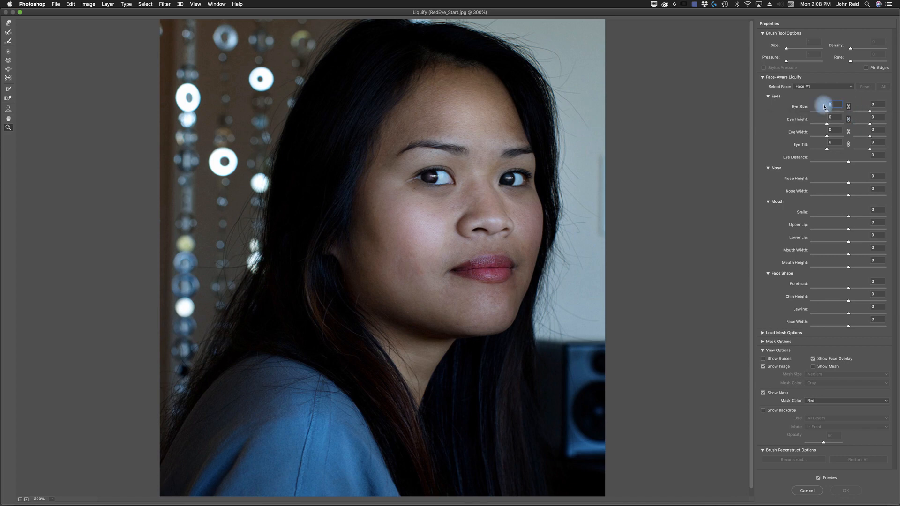
text(32)
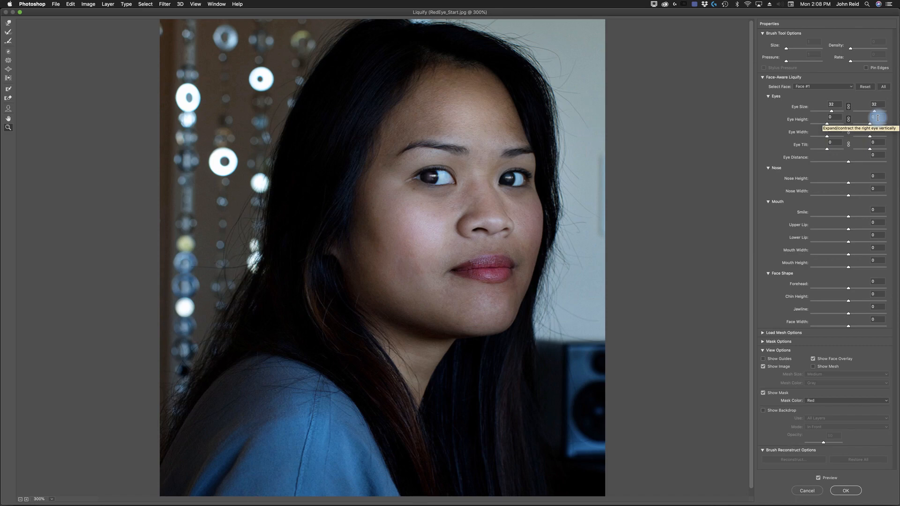
key(BackSpace)
text(1)
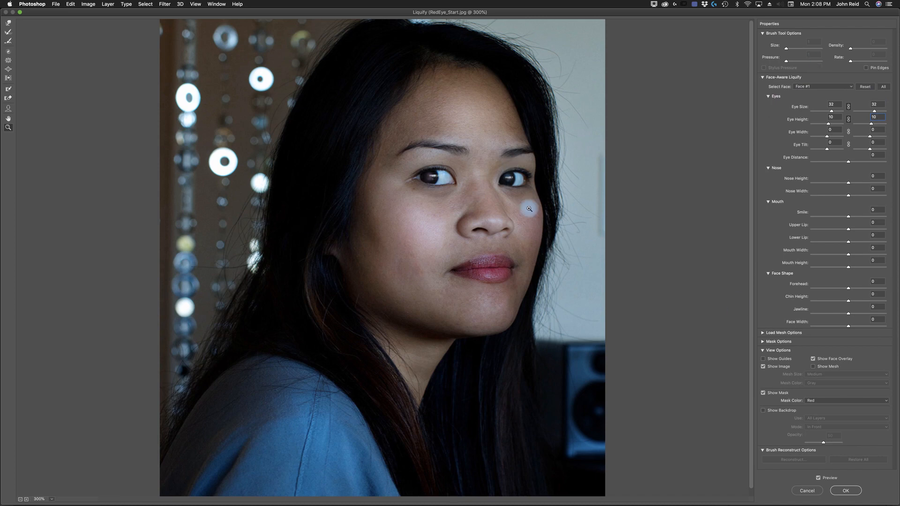
- Toggle the preview repeatedly to compare the original and reshaped eyes
click(818, 477)
click(817, 477)
click(817, 478)
click(818, 478)
click(818, 478)
click(818, 478)
click(818, 477)
click(818, 477)
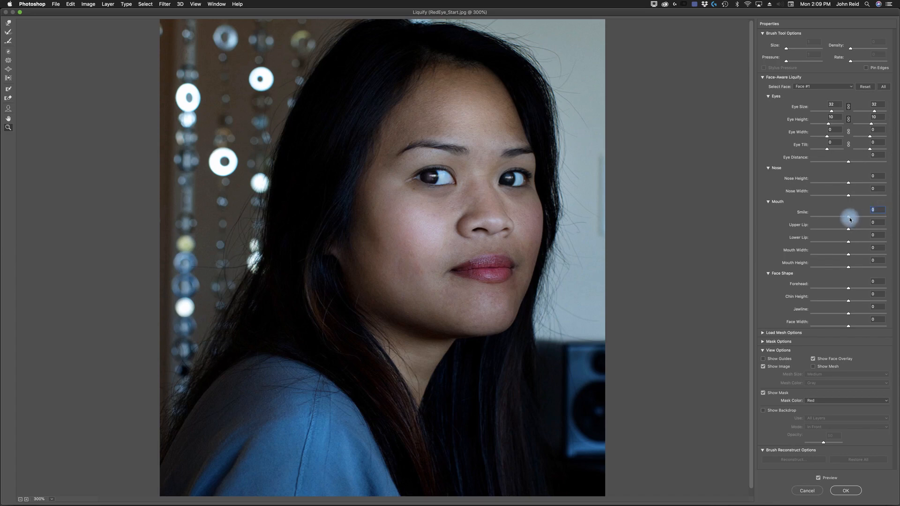
- Set Smile to 5 and Mouth Height to 9
drag(849, 218, 850, 219)
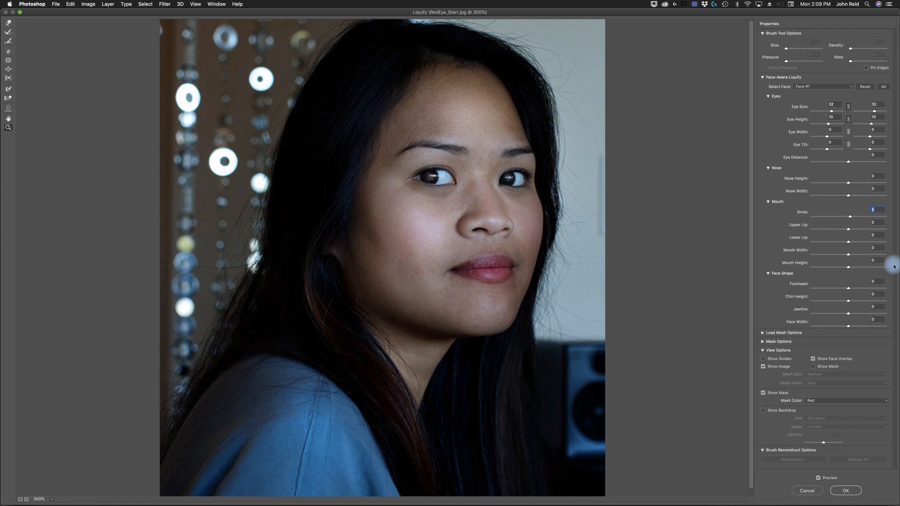
click(875, 261)
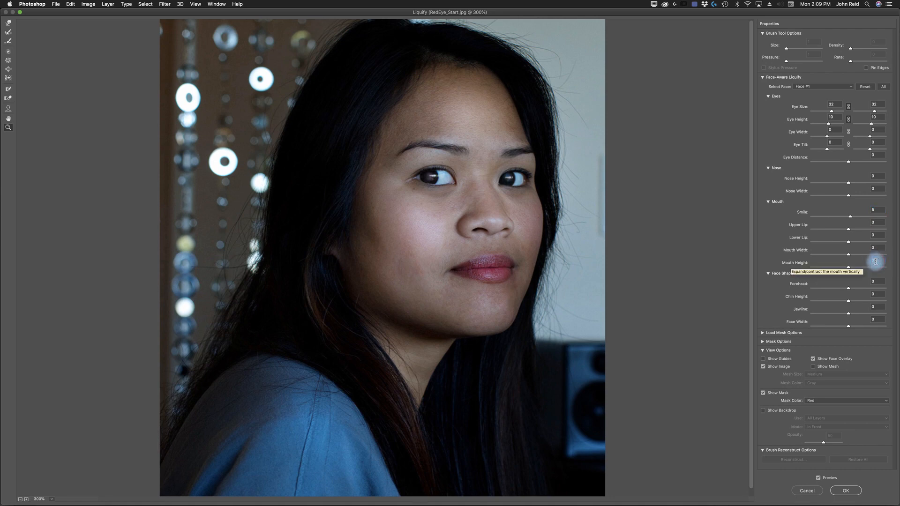
text(9)
- Toggle the preview to compare the mouth adjustments with the original
click(818, 479)
click(818, 479)
click(818, 479)
click(818, 479)
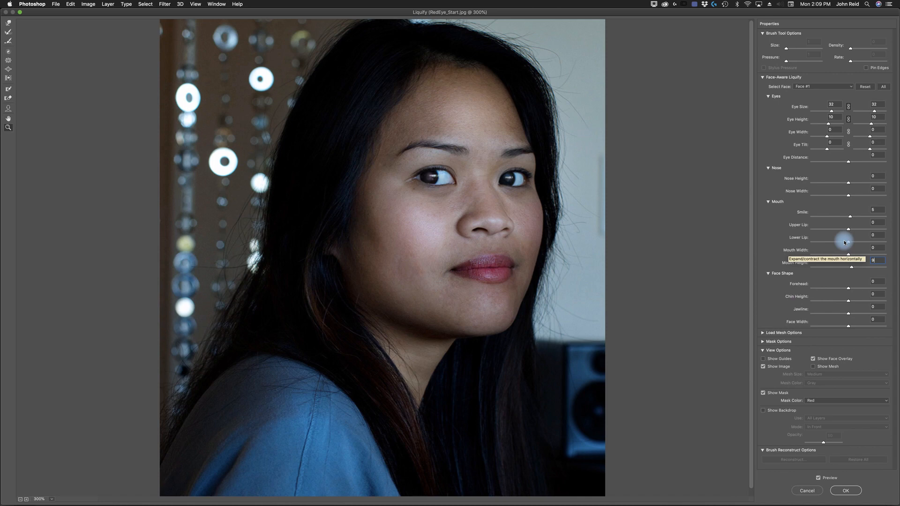
- Try pulling Smile to its minimum, then return Smile to 5
drag(851, 217, 743, 223)
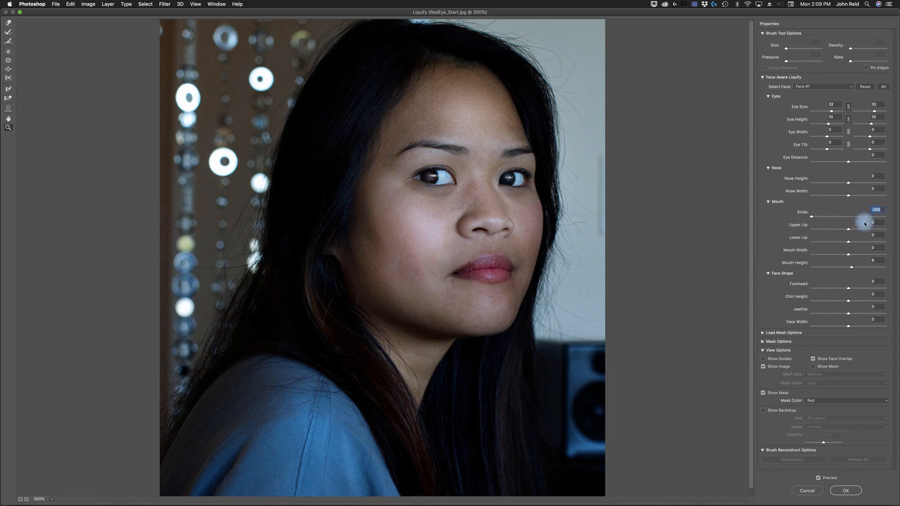
drag(811, 220, 847, 221)
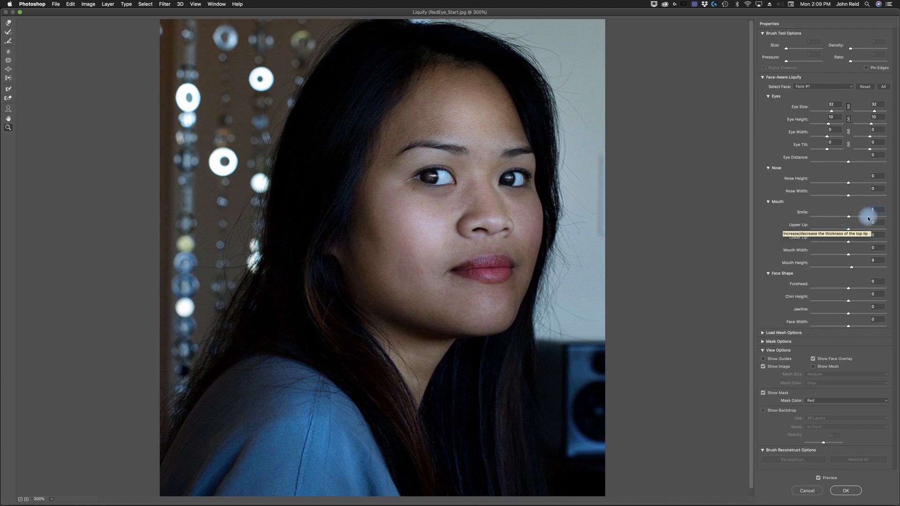
text(5)
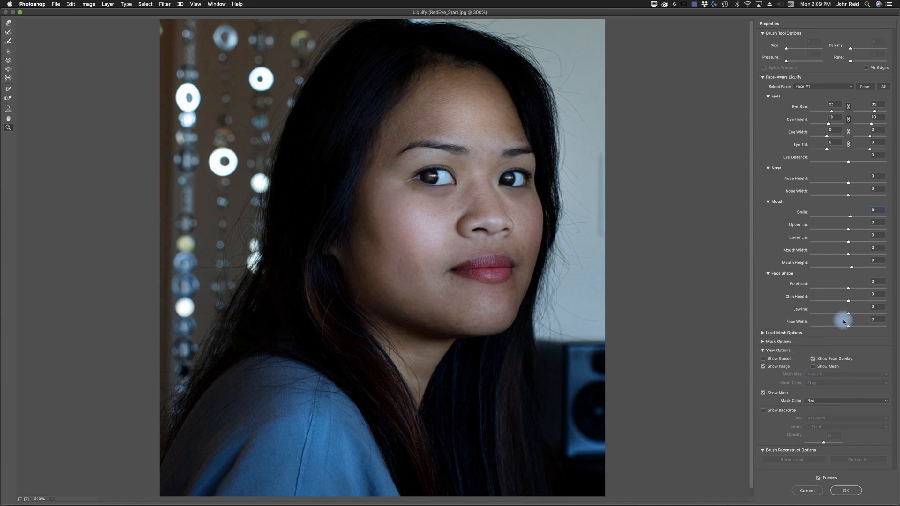
- Set the Face Shape Jawline to 40 and Face Width to 50
click(876, 307)
text(60)
key(Return)
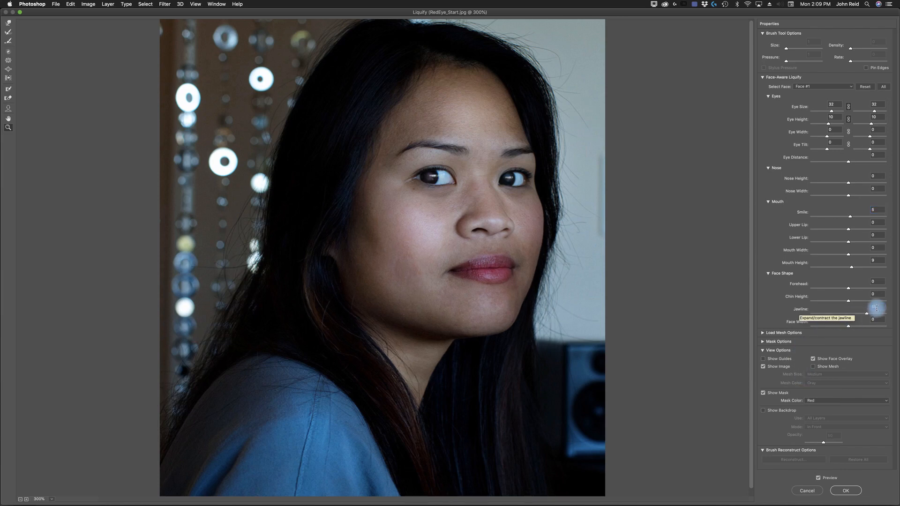
click(879, 320)
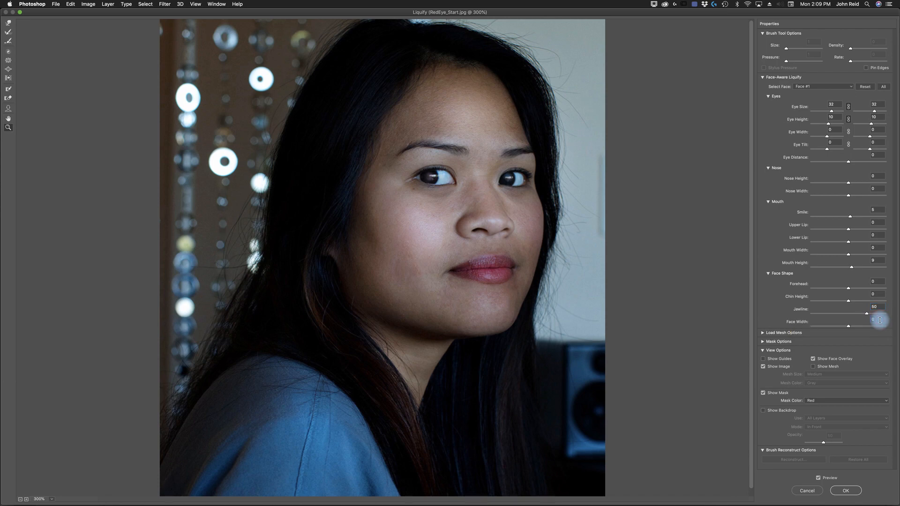
text(50)
key(Return)
click(877, 305)
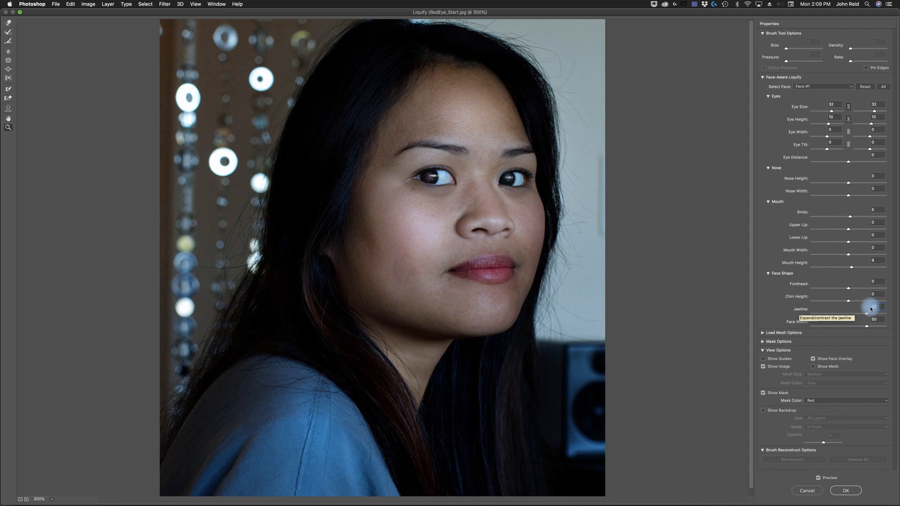
text(40)
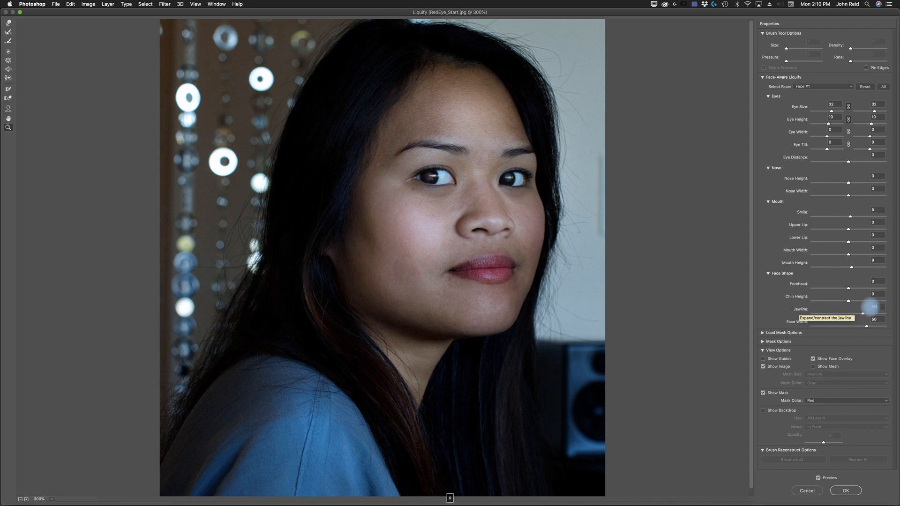
- Toggle the preview repeatedly to compare the full face-aware edit with the original
click(819, 479)
click(819, 479)
click(819, 479)
click(819, 479)
click(819, 479)
click(819, 479)
click(819, 479)
click(818, 479)
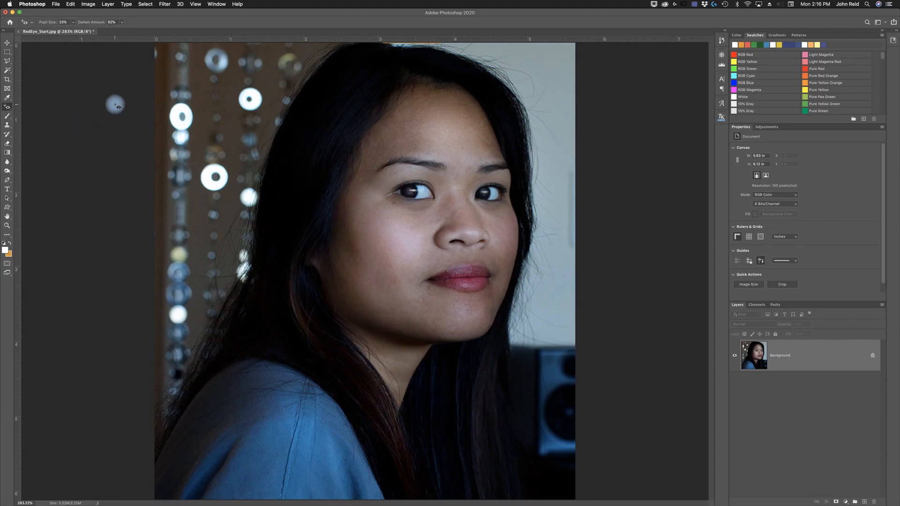
- Open Adobe Bridge and browse the Lesson05 egret images before returning to Photoshop
click(59, 7)
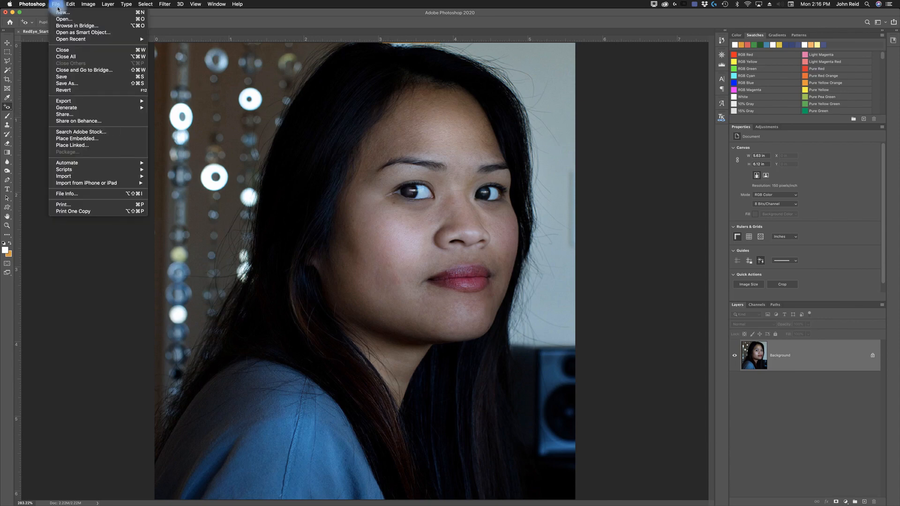
click(62, 25)
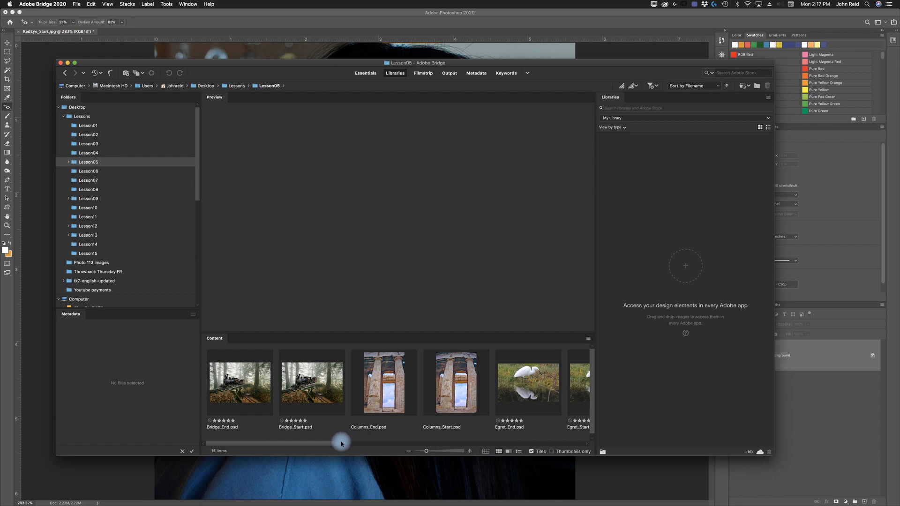
drag(342, 443, 386, 448)
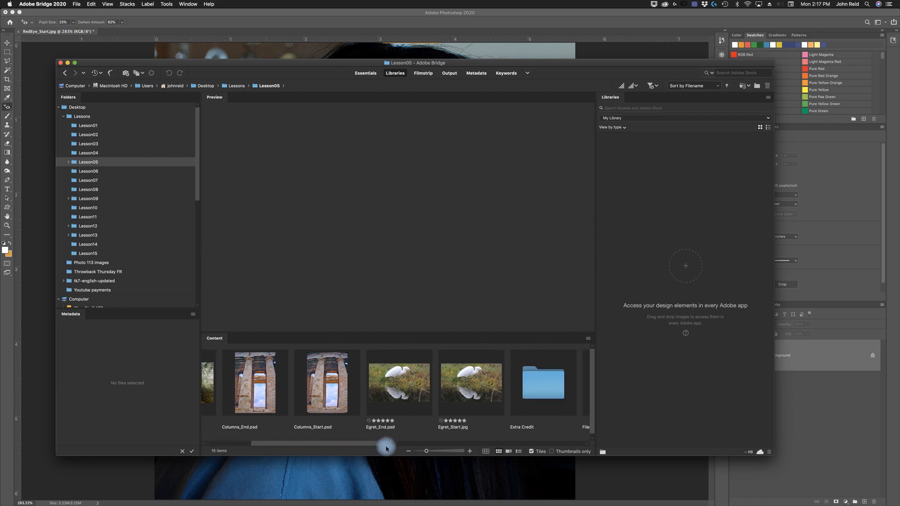
click(476, 393)
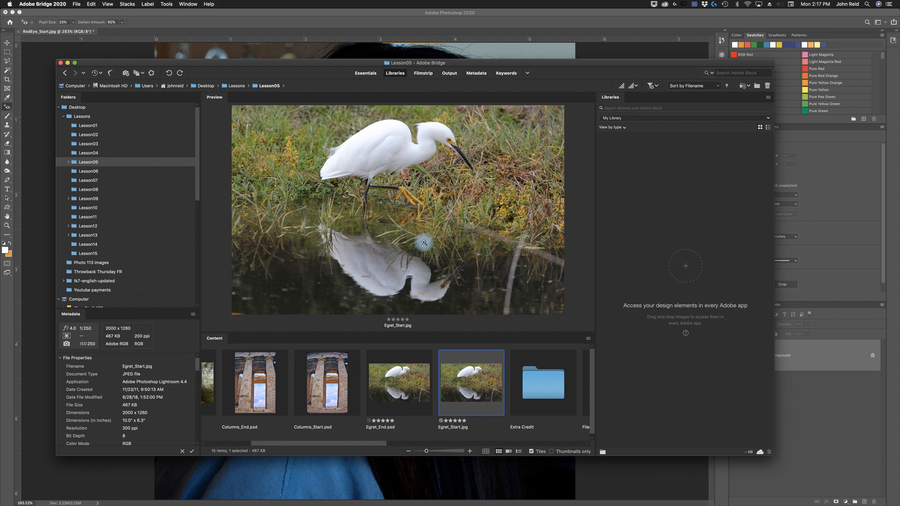
click(402, 387)
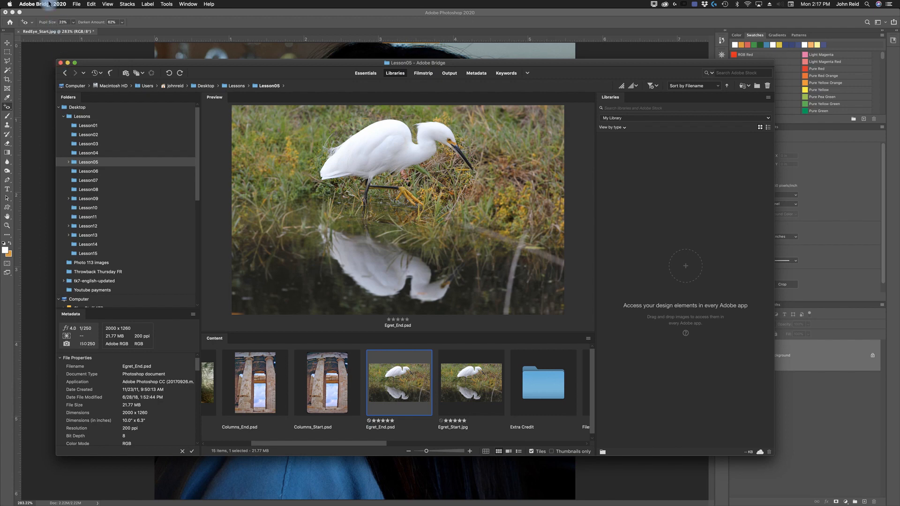
click(68, 63)
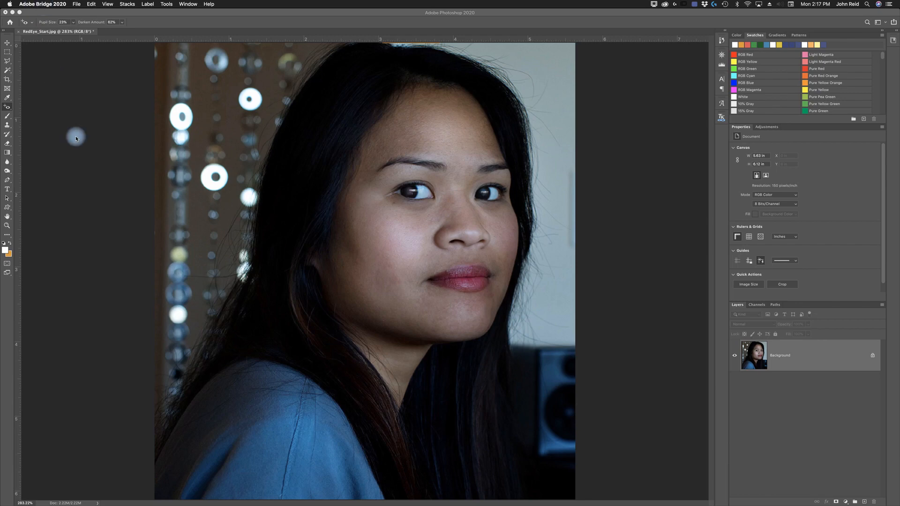
click(75, 135)
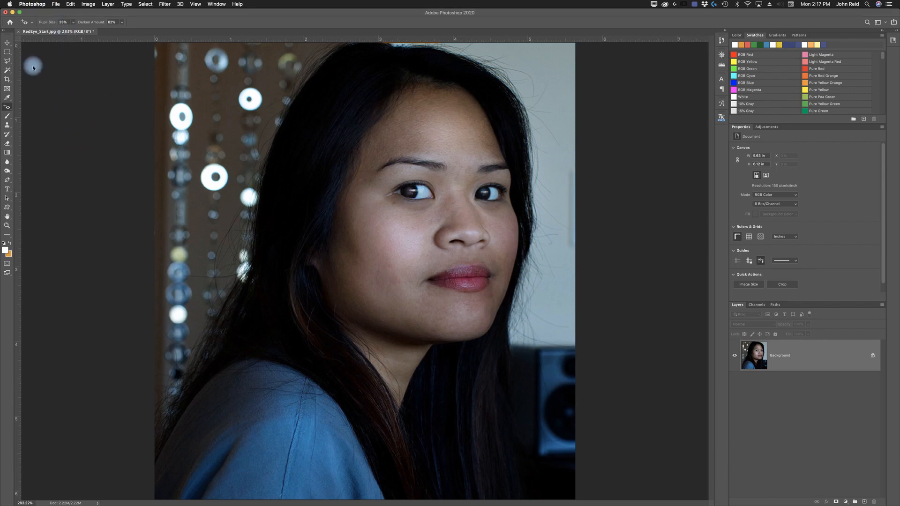
- Open Egret_Start.jpg from Desktop > Lessons > Lesson05 as a smart object
click(7, 43)
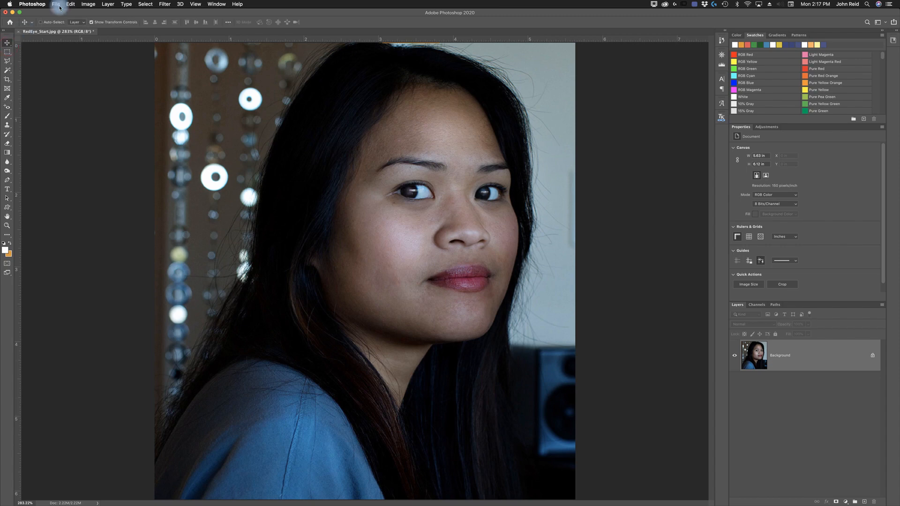
click(60, 7)
mouse_move(76, 38)
click(87, 32)
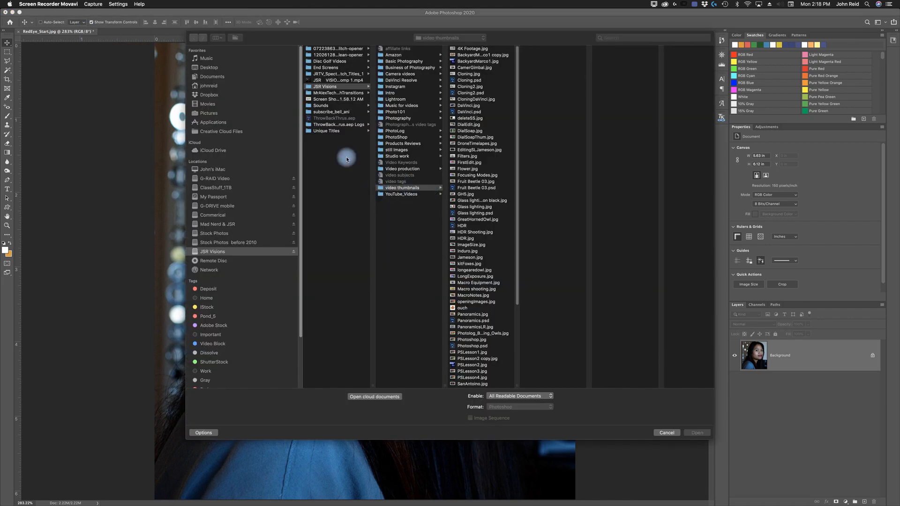
click(209, 68)
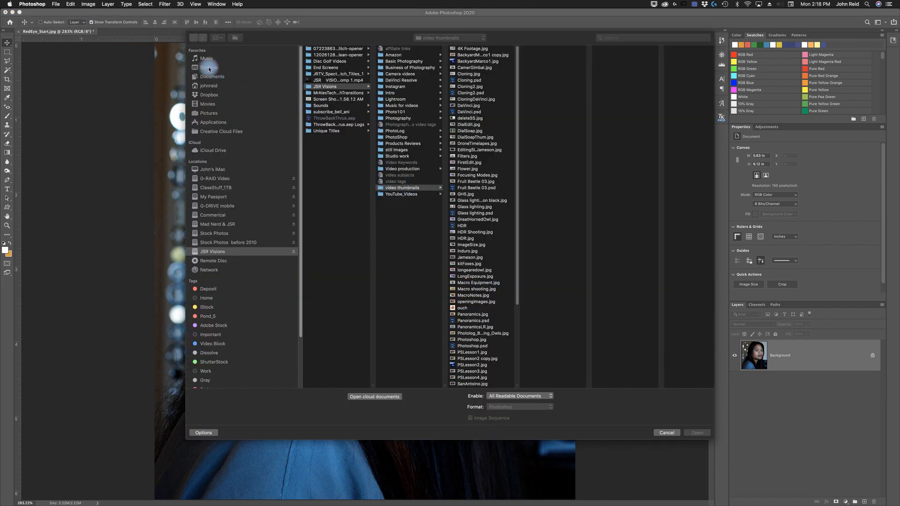
click(334, 99)
click(398, 74)
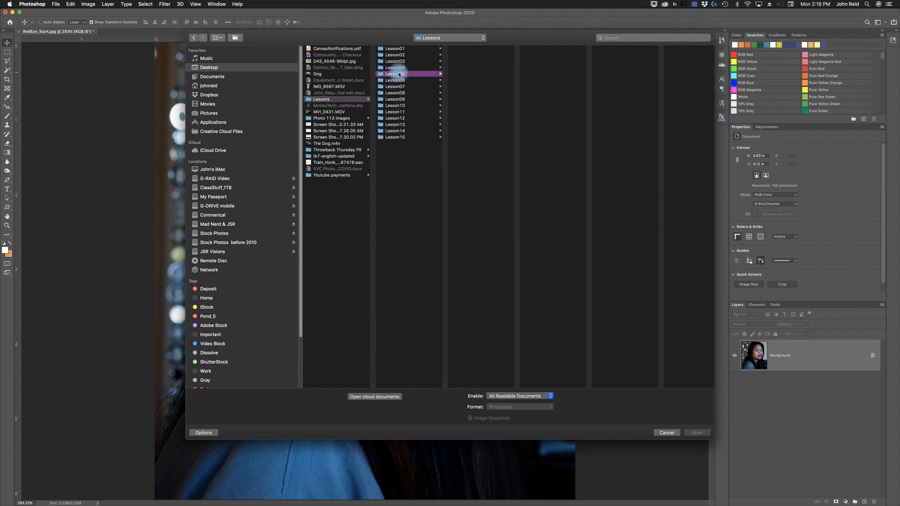
click(459, 80)
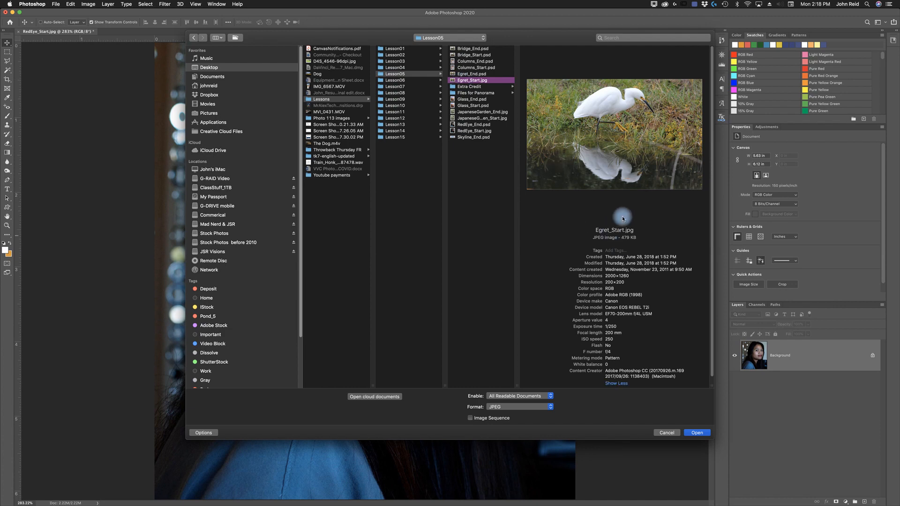
click(699, 433)
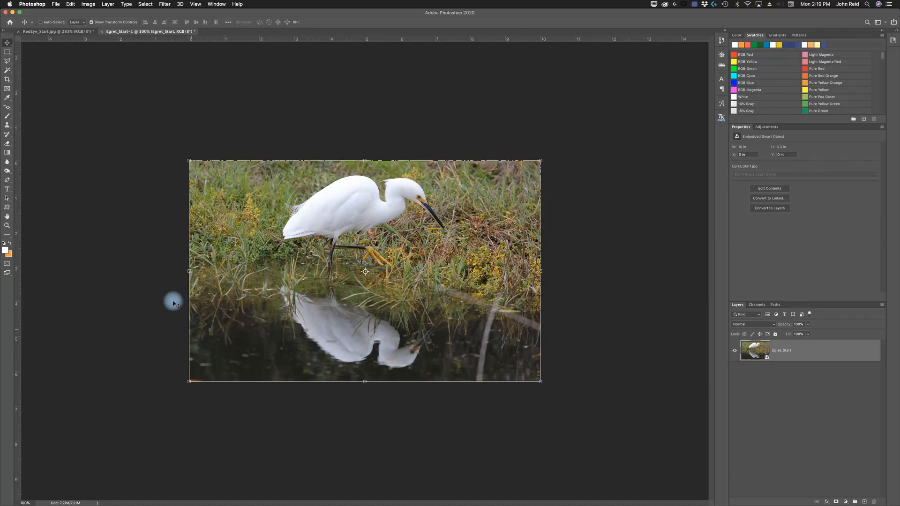
- Save the egret document as Egret_working1.psd in the Lesson05 folder
click(56, 5)
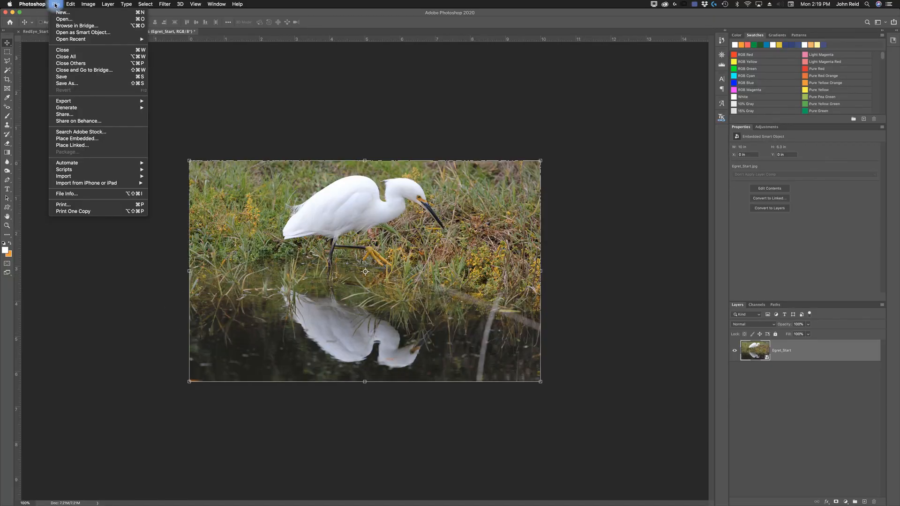
click(67, 84)
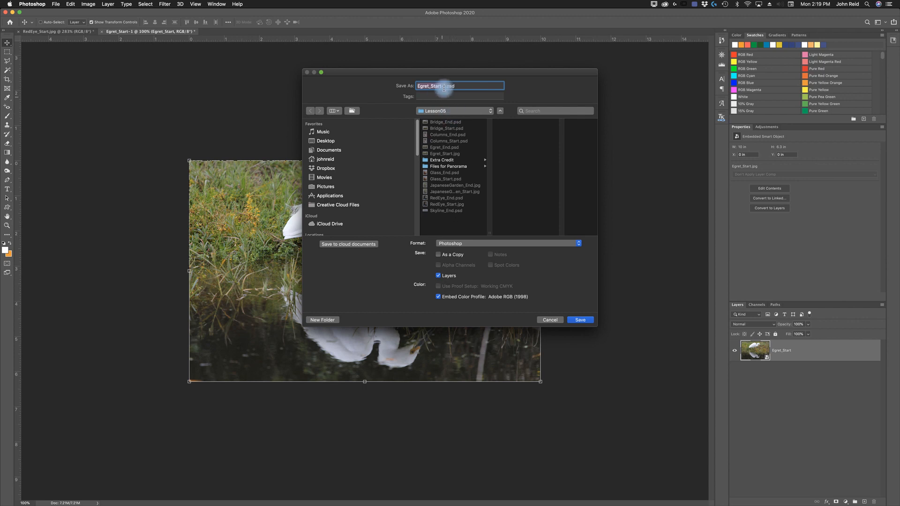
drag(443, 87, 432, 88)
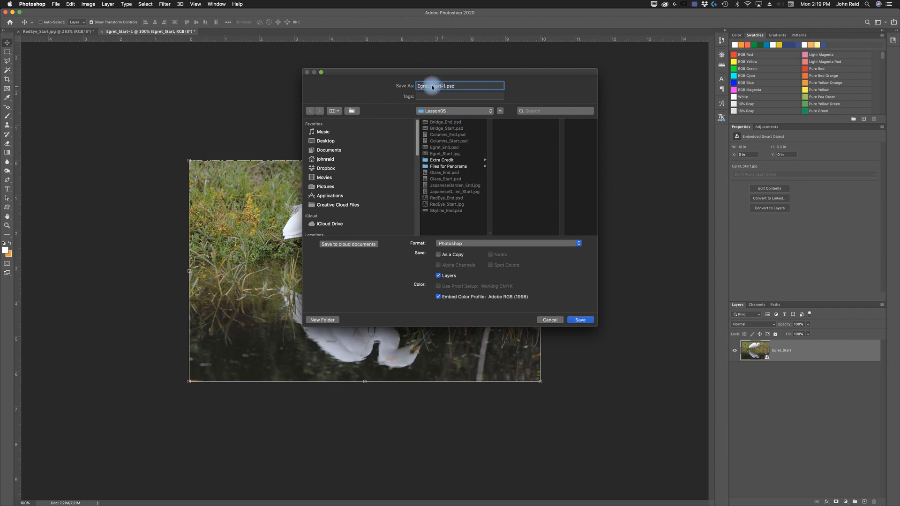
text(working)
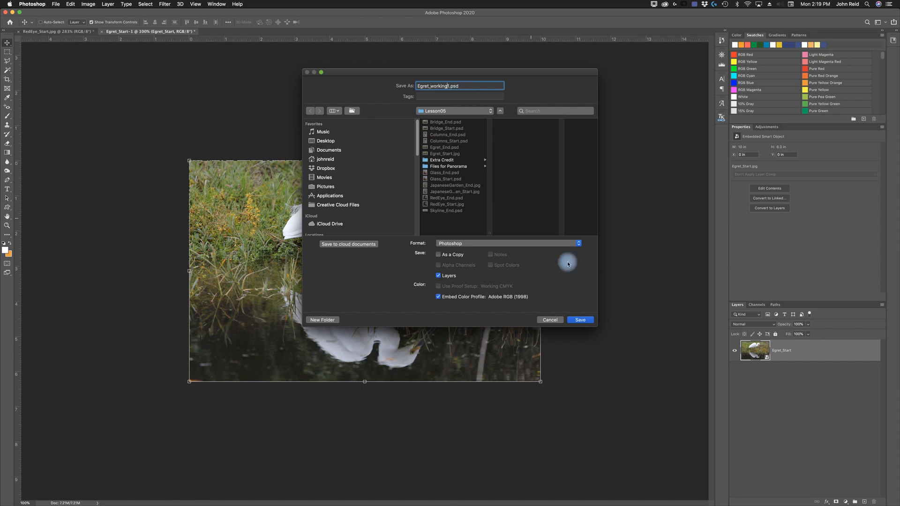
click(580, 320)
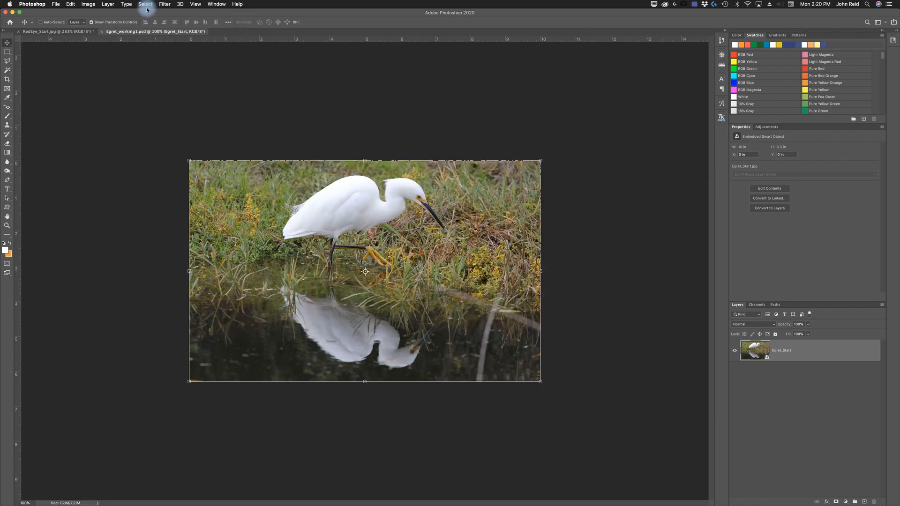
- Apply an Iris Blur to the egret image, moving and reshaping the sharp ellipse to surround the egret's body
click(164, 4)
mouse_move(217, 101)
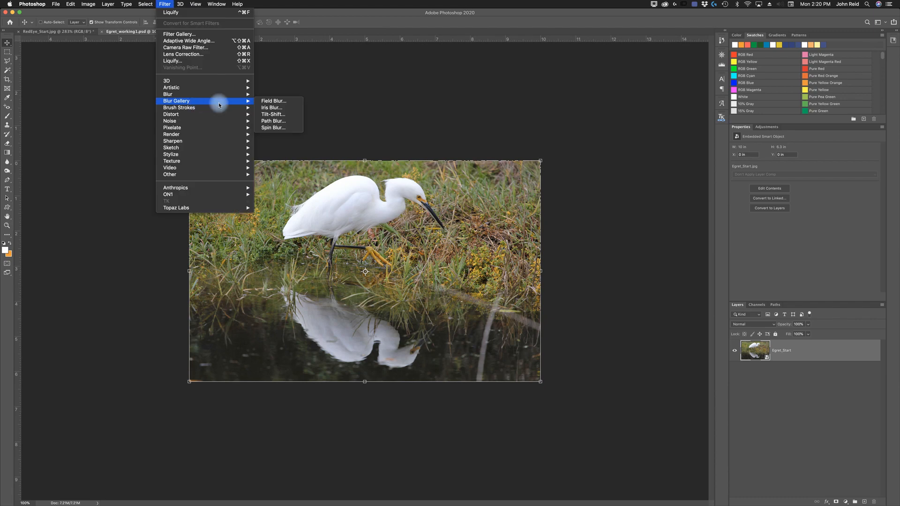
click(274, 111)
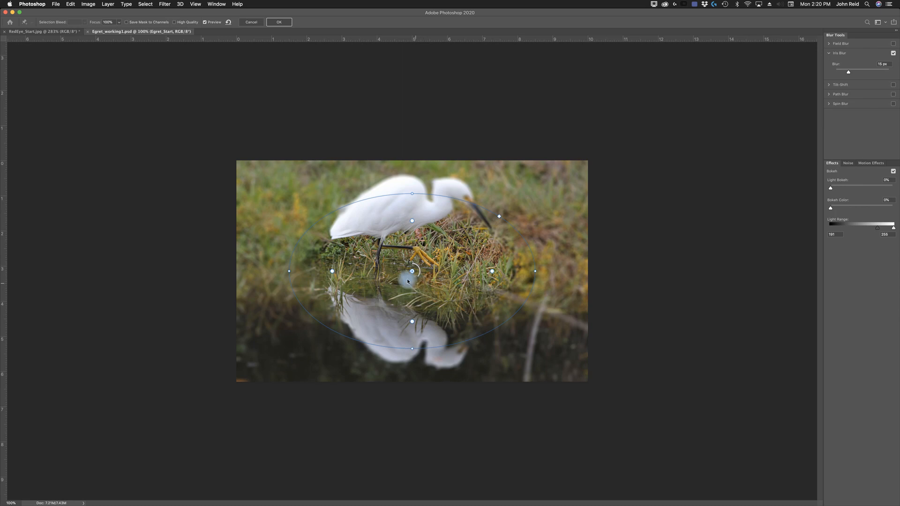
drag(408, 283, 397, 245)
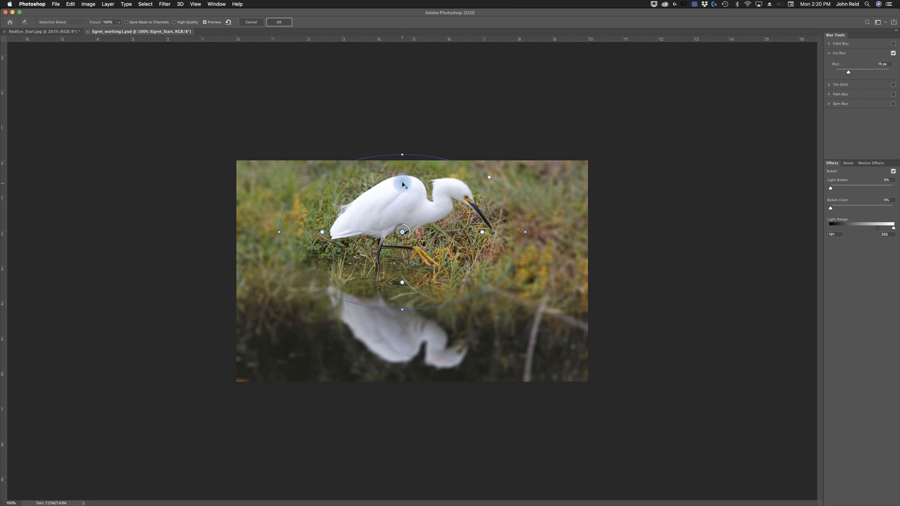
drag(403, 187, 399, 160)
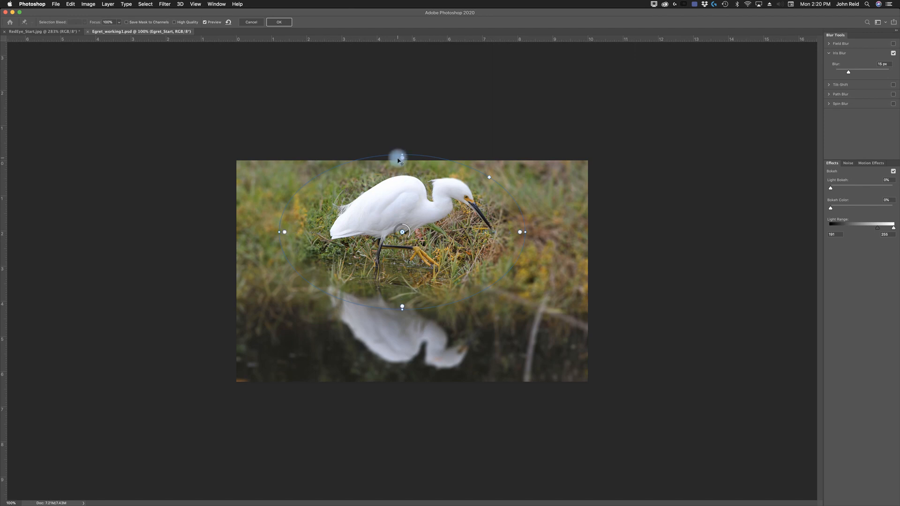
drag(402, 160, 403, 172)
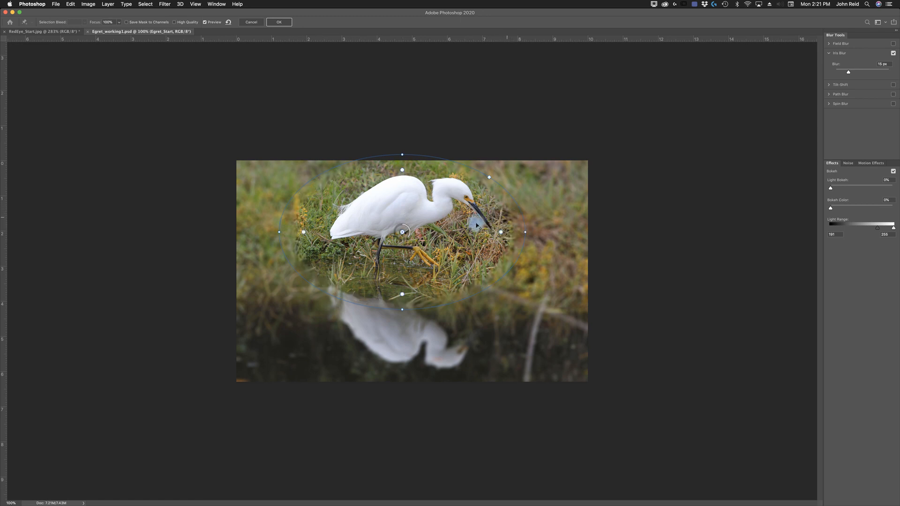
drag(401, 174, 402, 177)
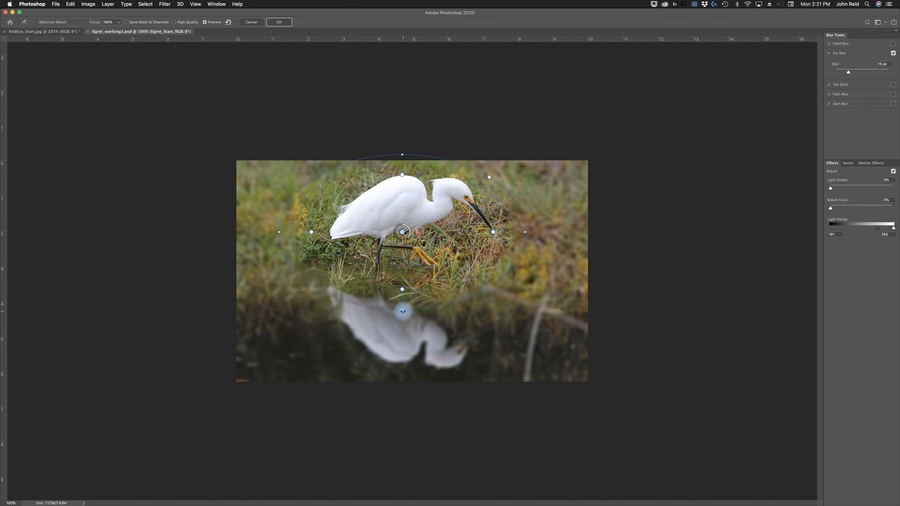
drag(402, 310, 402, 292)
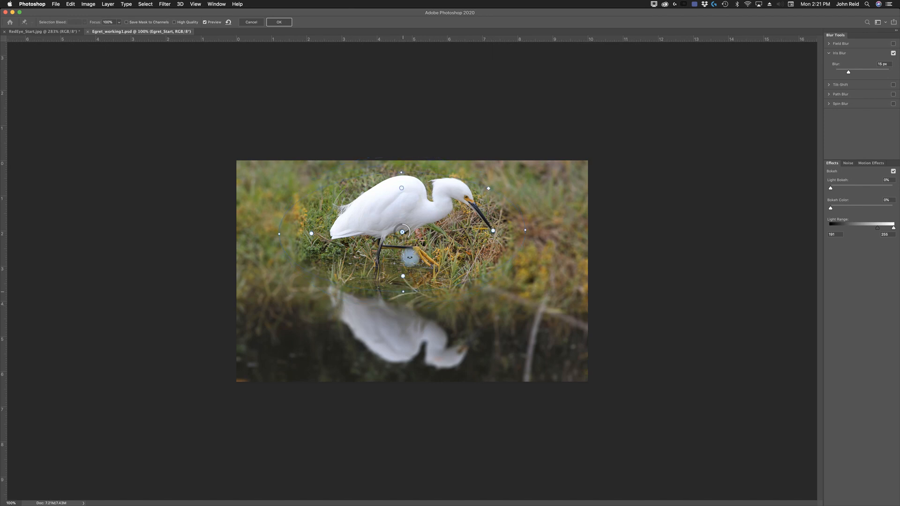
drag(410, 259, 413, 255)
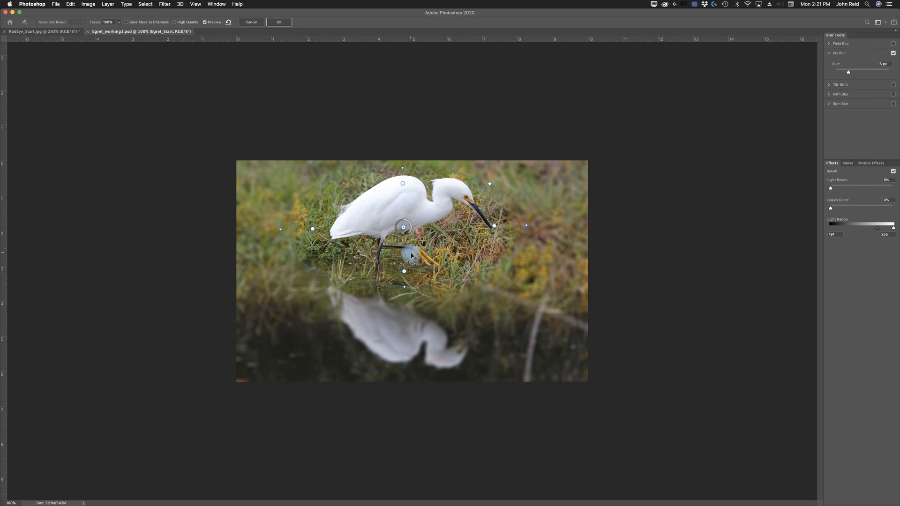
drag(525, 225, 508, 227)
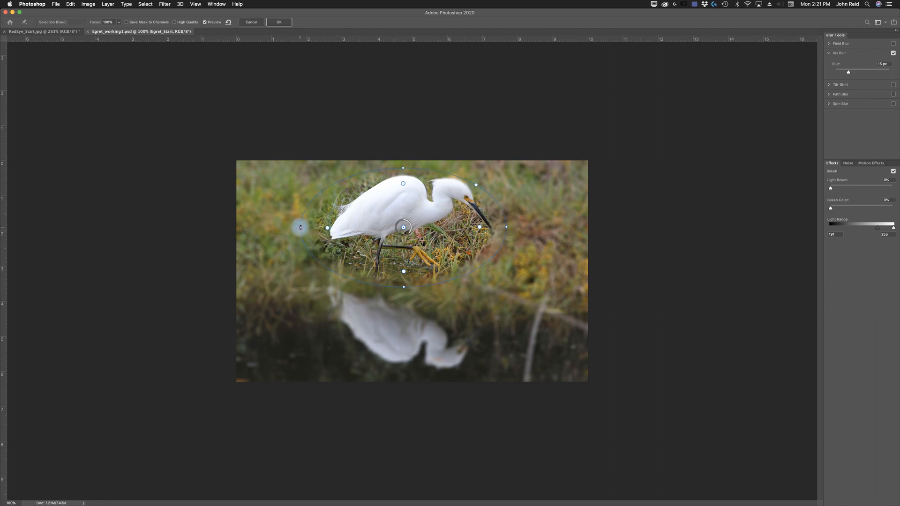
drag(301, 227, 312, 230)
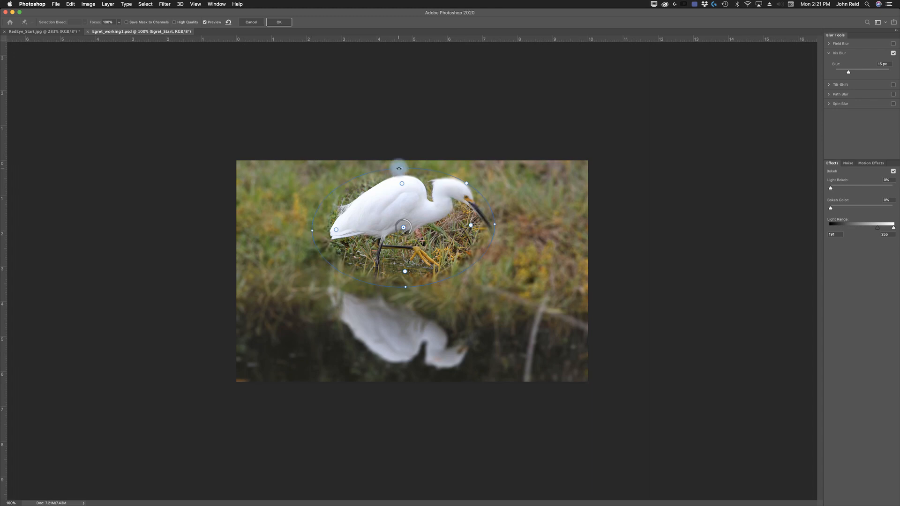
drag(492, 228, 504, 224)
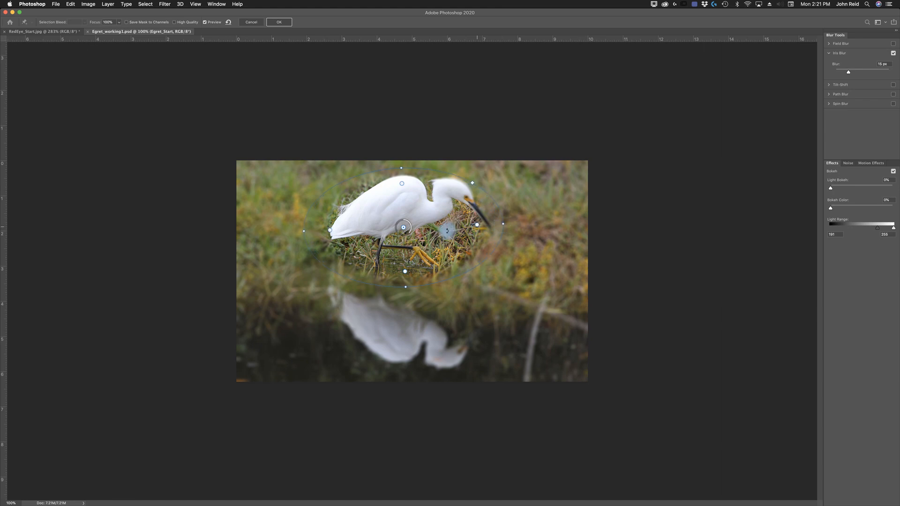
drag(450, 236, 463, 234)
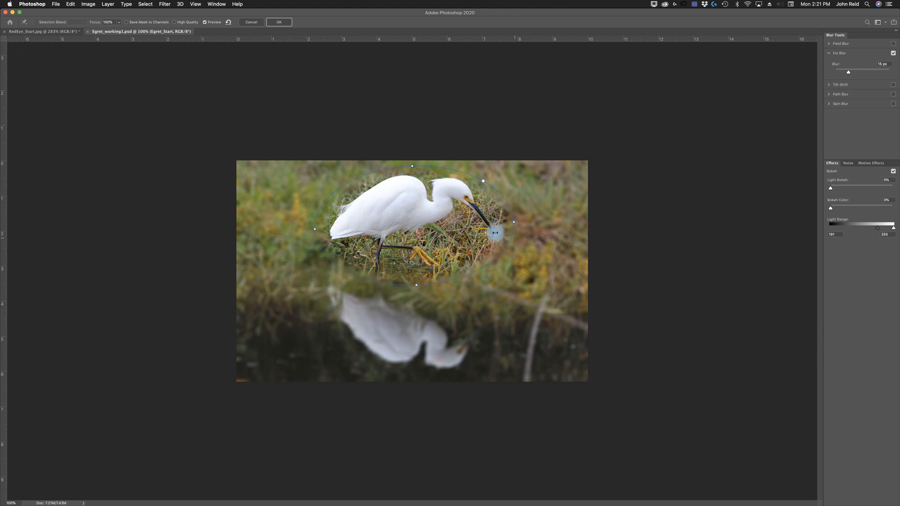
- Set the Iris Blur amount to 5 px and apply the blur
key(Left)
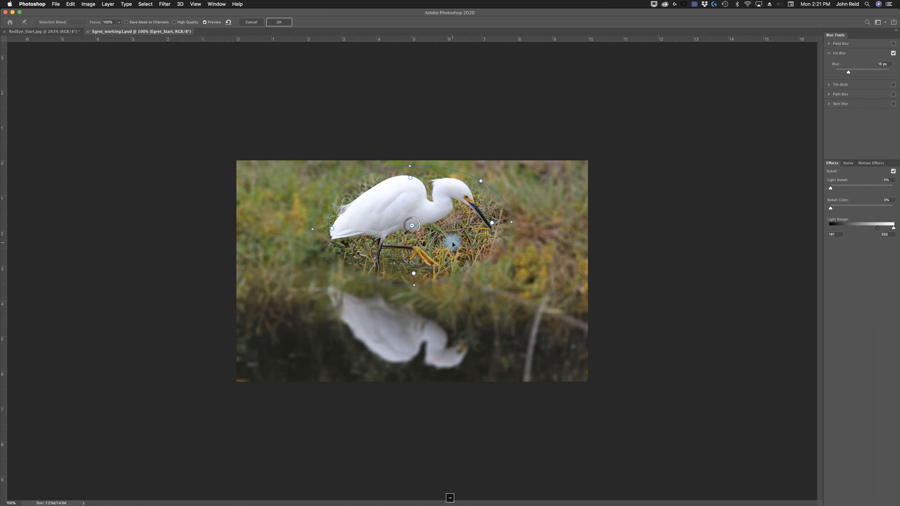
key(Right)
key(Left)
key(Up)
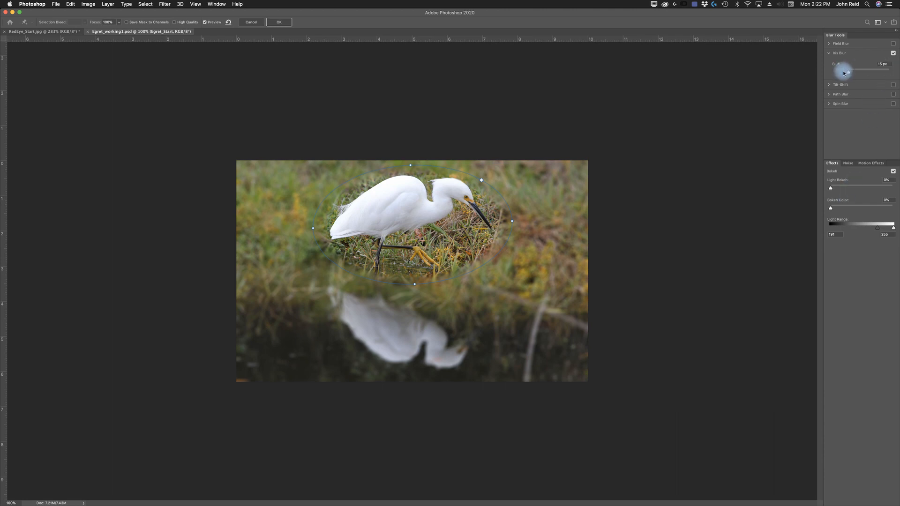
click(880, 64)
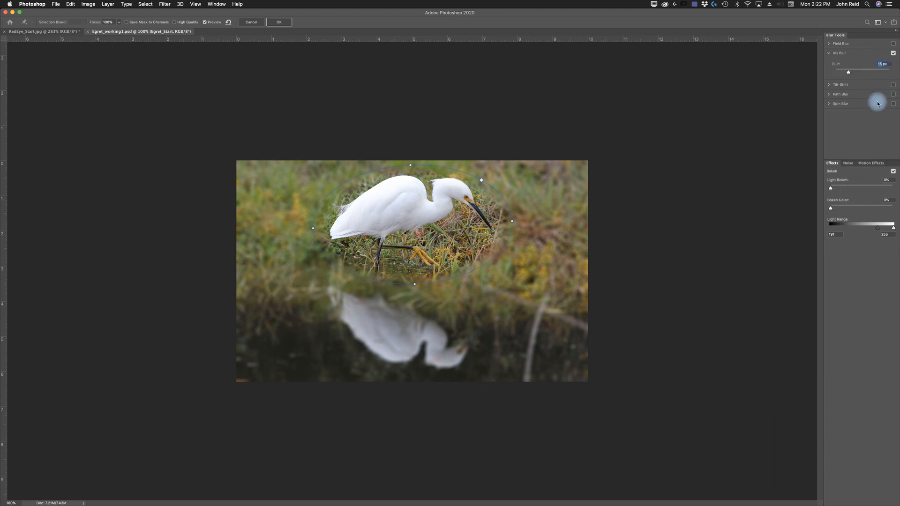
text(5)
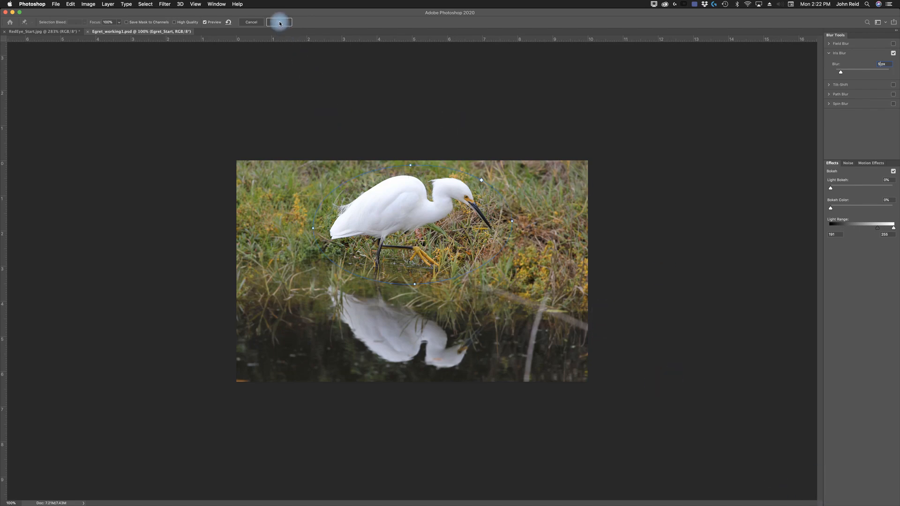
click(280, 23)
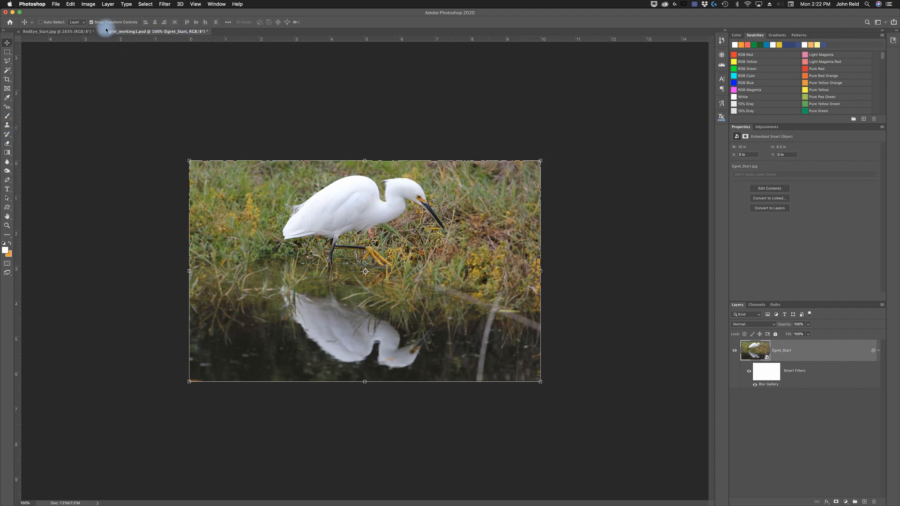
- Turn off Show Transform Controls for the egret layer
click(91, 22)
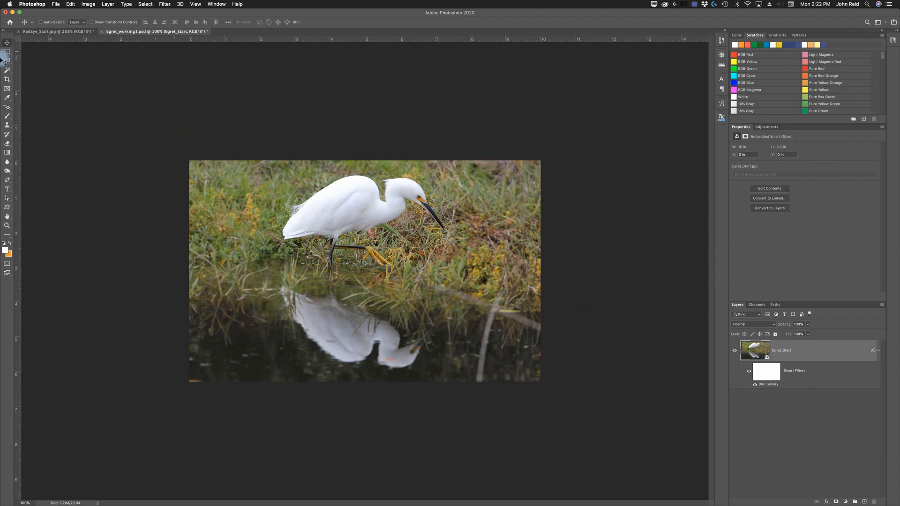
click(91, 22)
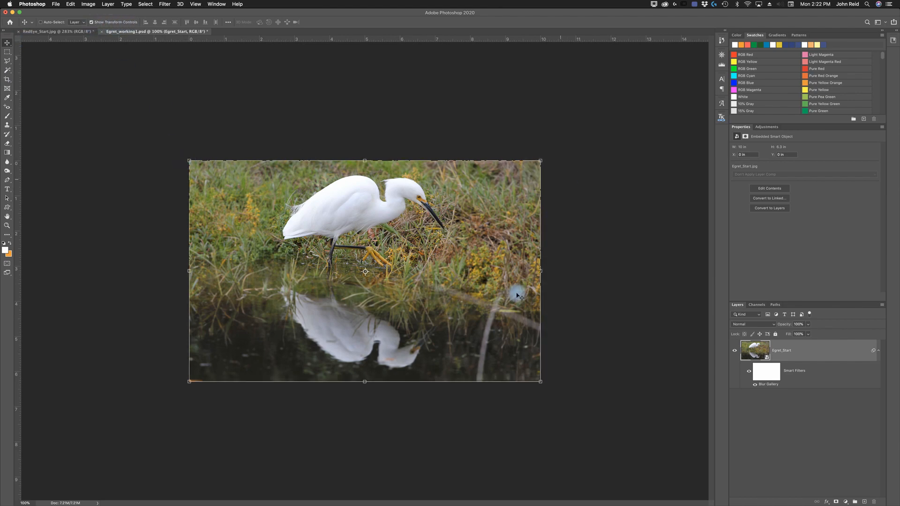
click(91, 22)
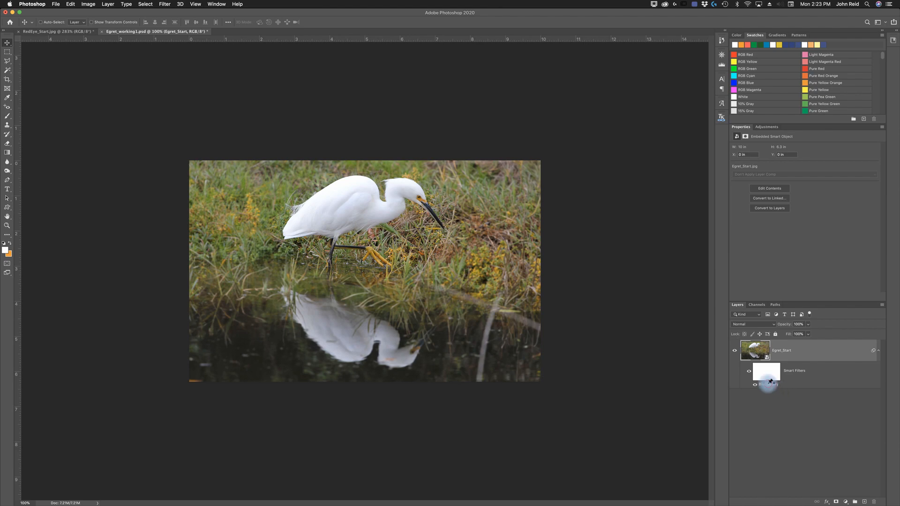
- Reopen the Blur Gallery smart filter to review its blur setting, then close it
double_click(770, 383)
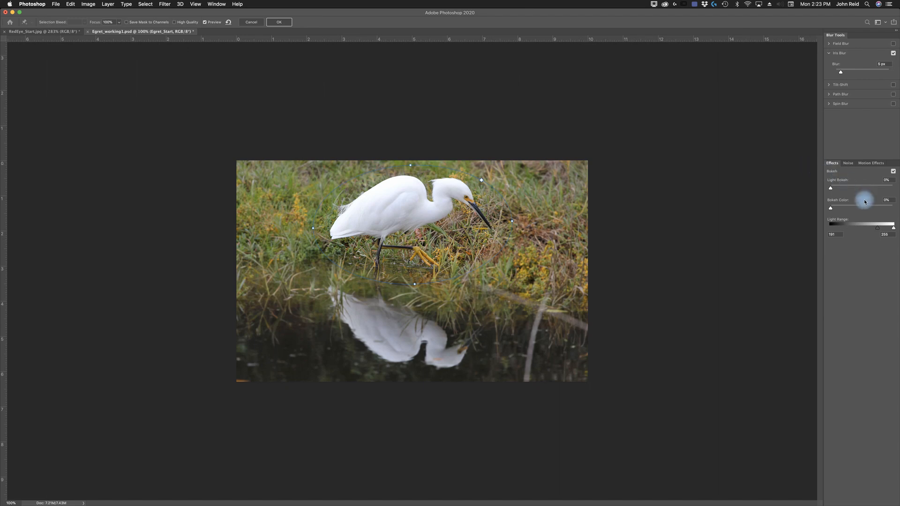
double_click(879, 65)
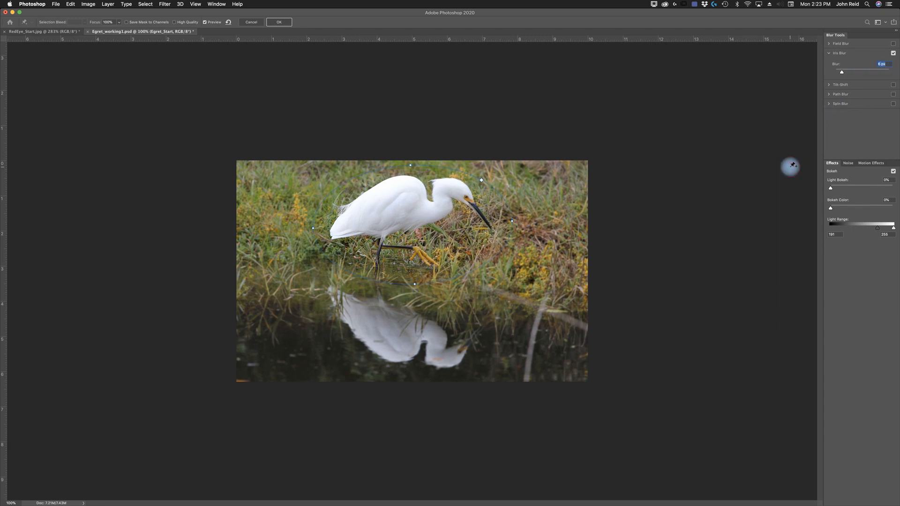
click(280, 22)
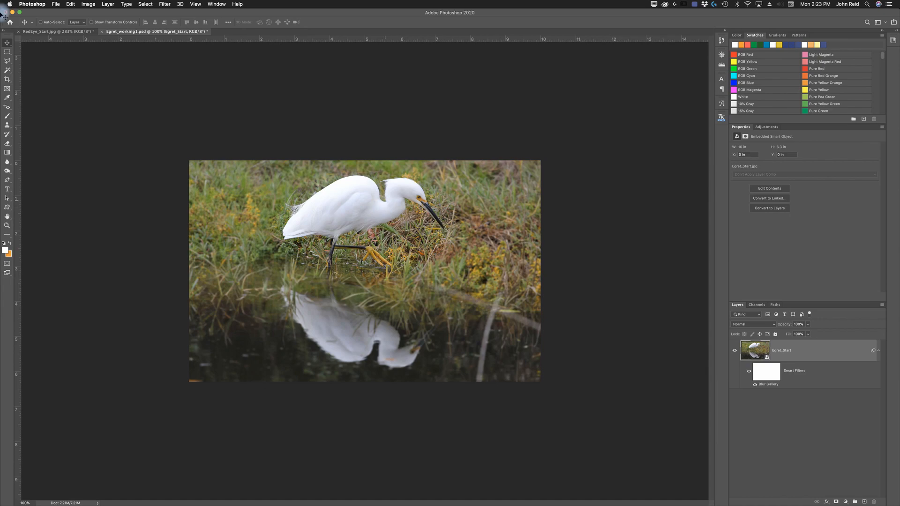
- Save the egret working document
click(55, 4)
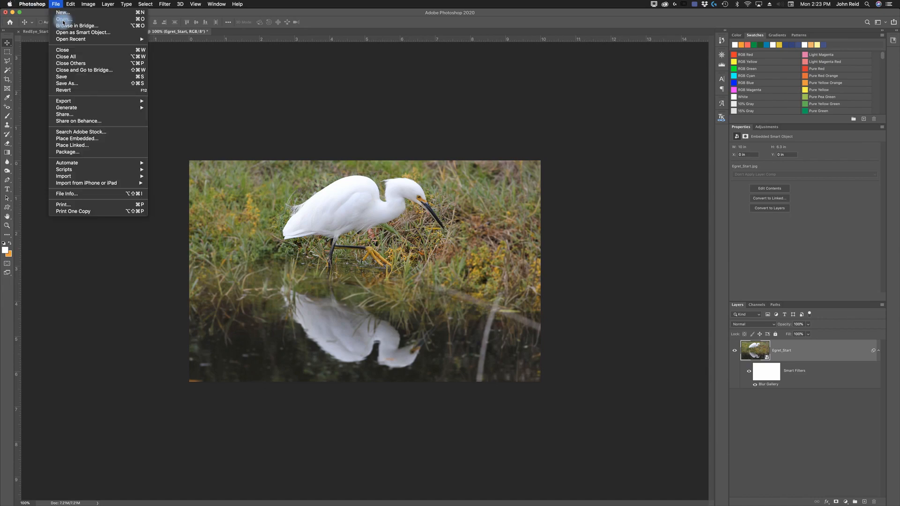
click(62, 77)
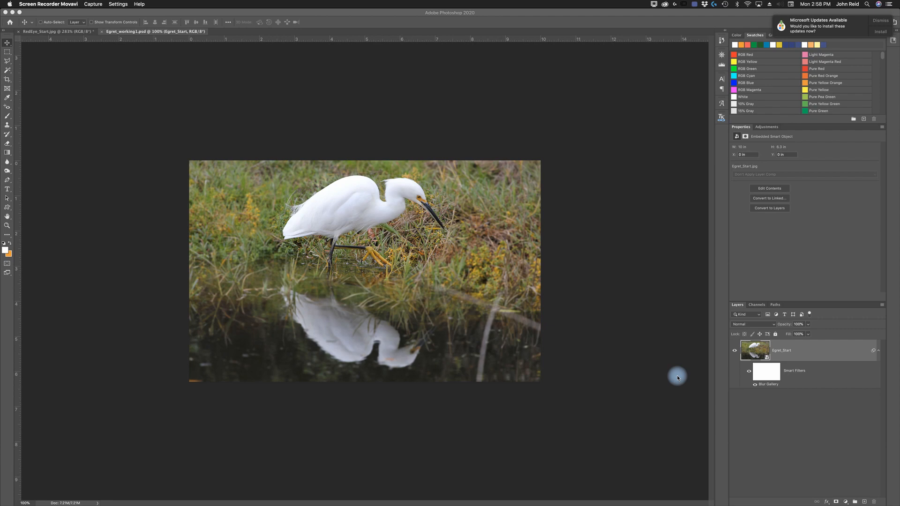
- Browse the Lesson05 thumbnails in Adobe Bridge and preview Skyline_End.psd before returning to Photoshop
click(112, 230)
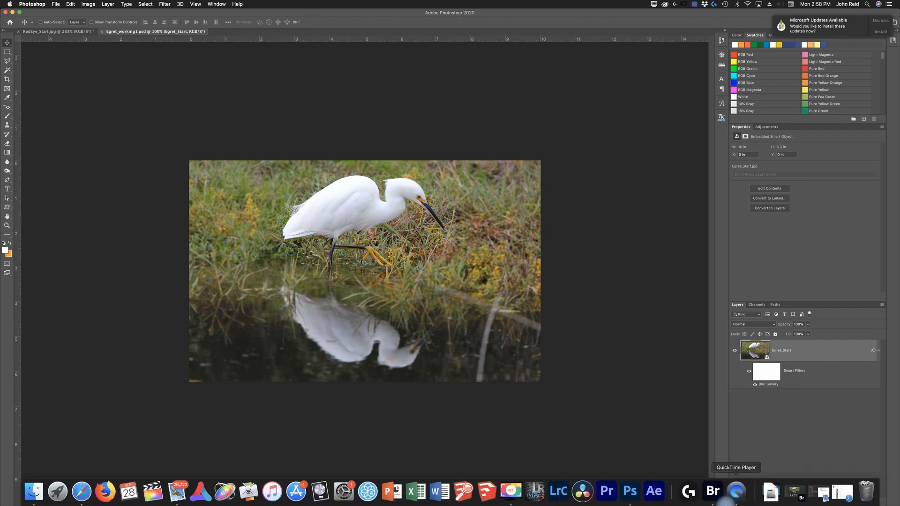
click(710, 489)
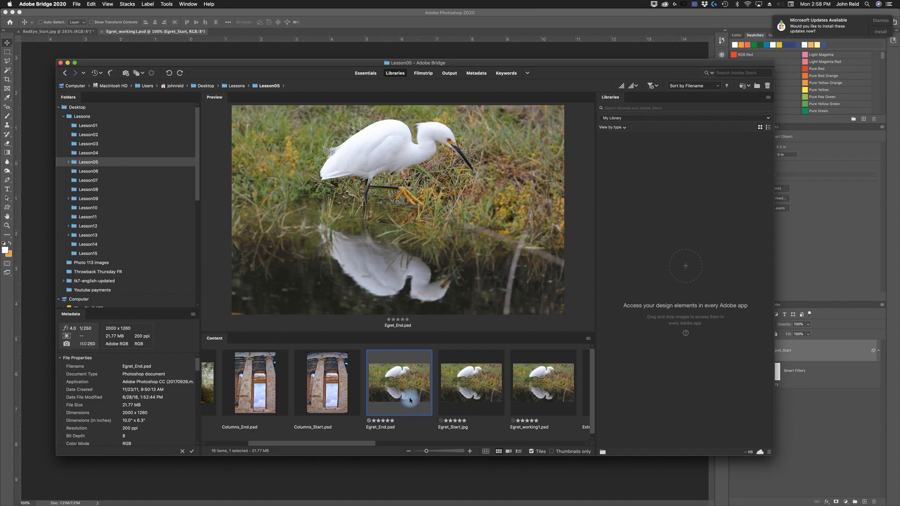
drag(368, 443, 591, 454)
click(560, 390)
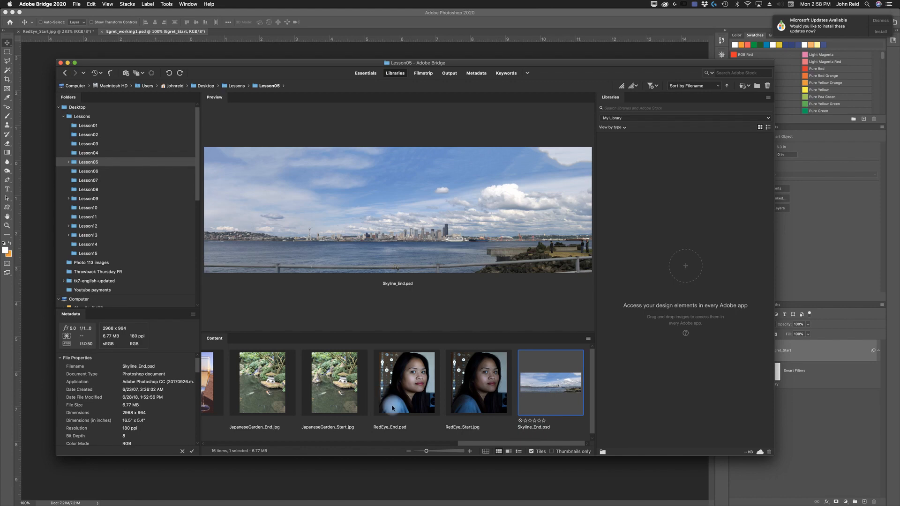
click(61, 62)
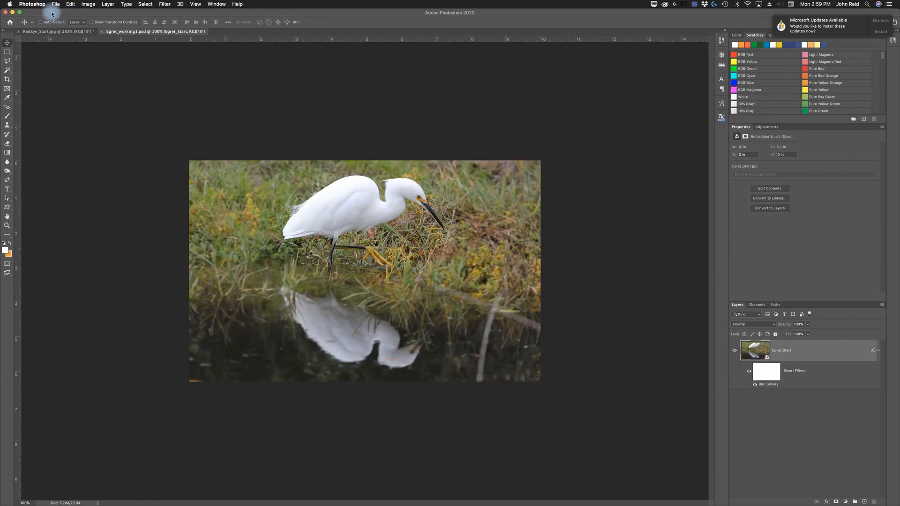
- Start Photomerge and add skyline1 through skyline4.jpg from the Files for Panorama folder as source files
click(56, 5)
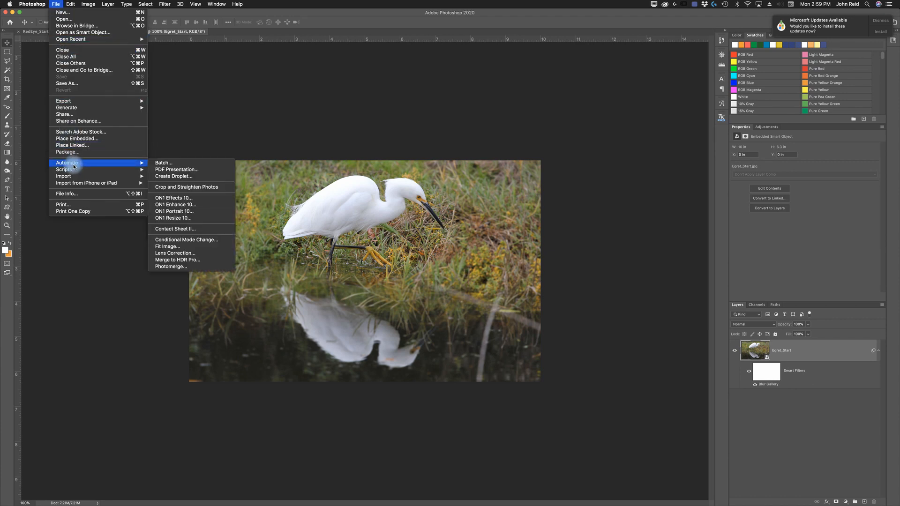
mouse_move(145, 163)
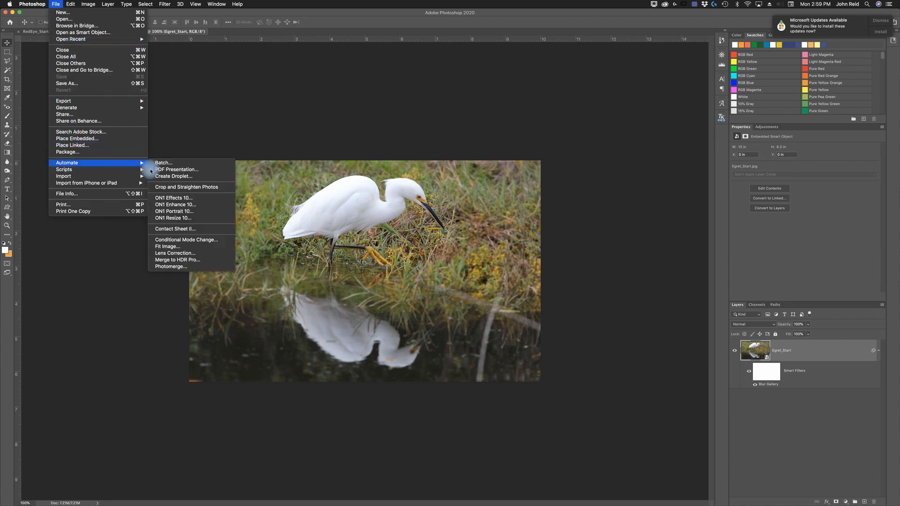
click(172, 269)
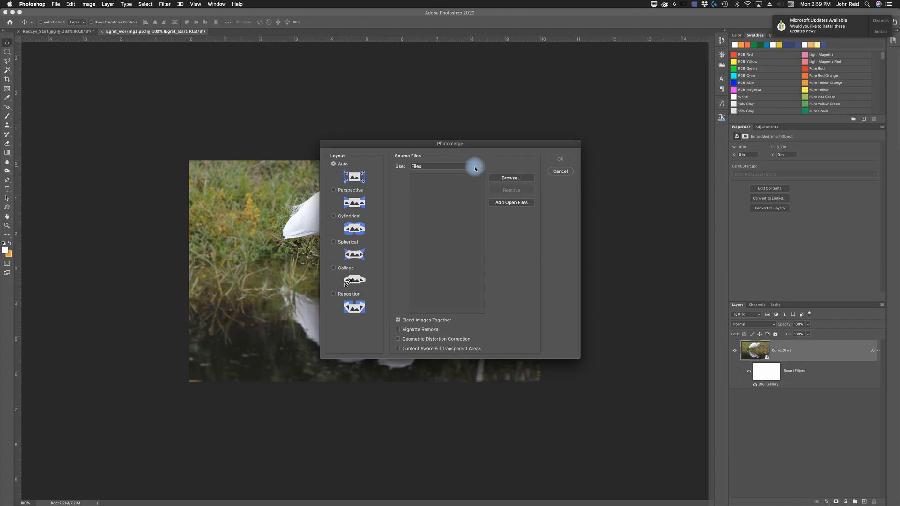
click(512, 178)
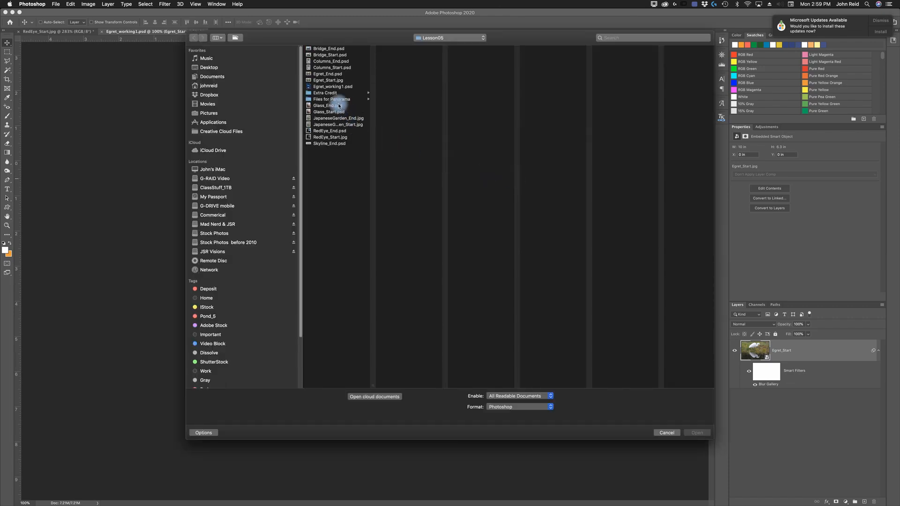
click(333, 100)
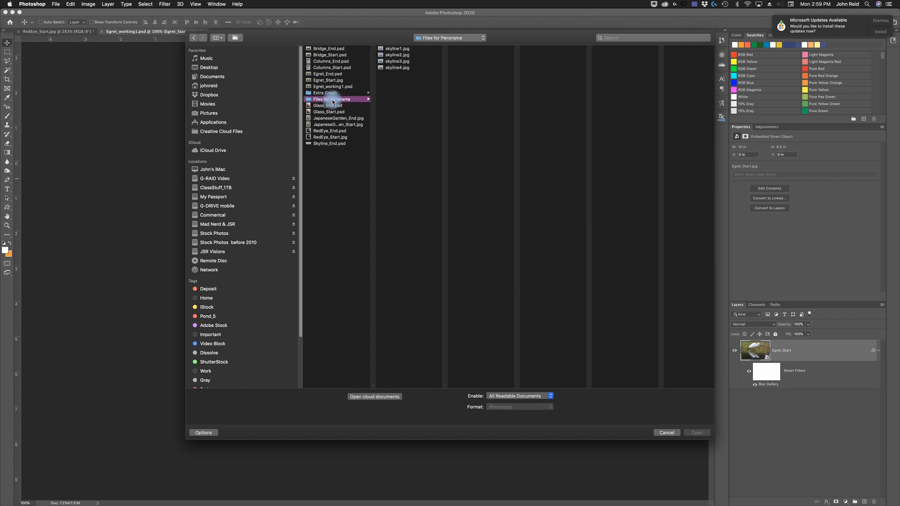
drag(399, 76, 392, 49)
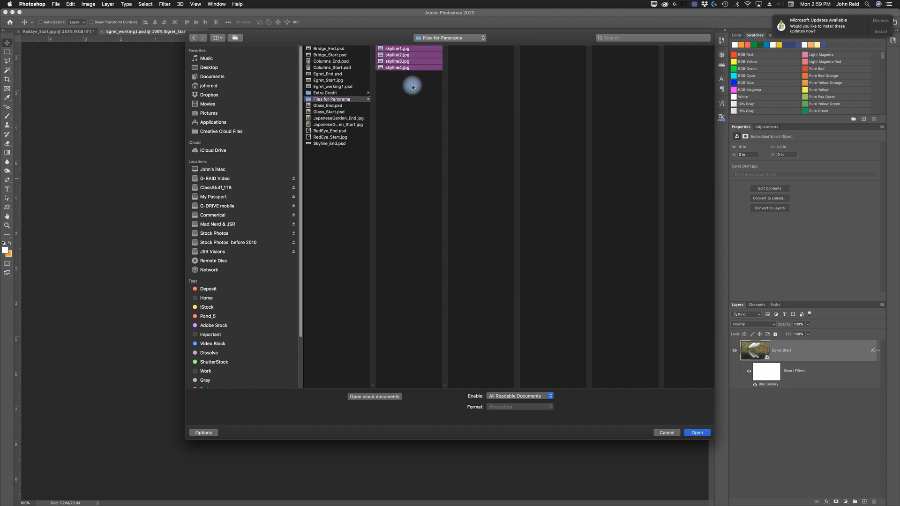
drag(403, 82, 394, 49)
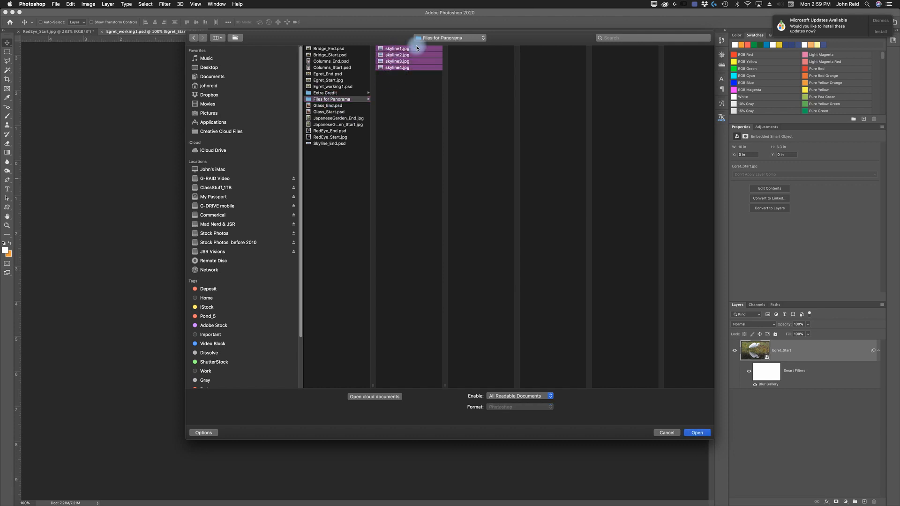
click(697, 433)
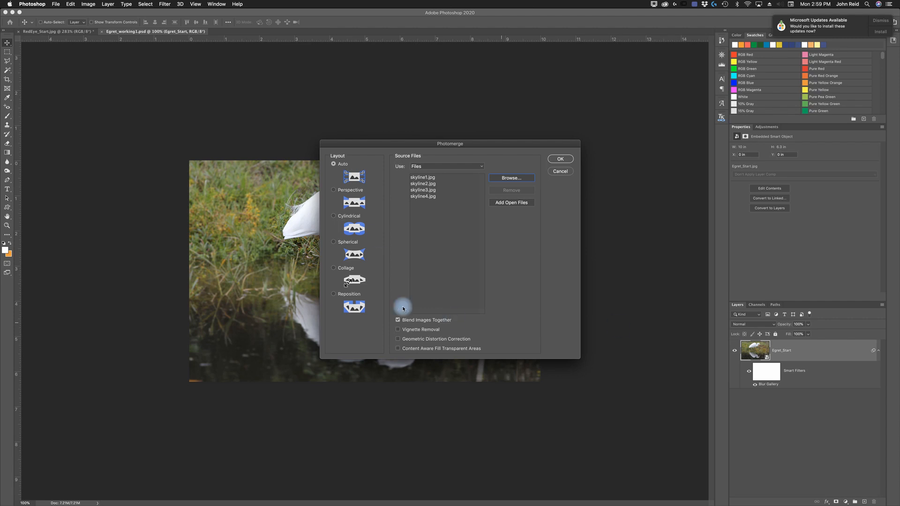
- Choose the Perspective layout, enable Vignette Removal, Geometric Distortion Correction and Content Aware Fill Transparent Areas, and run the merge
click(334, 190)
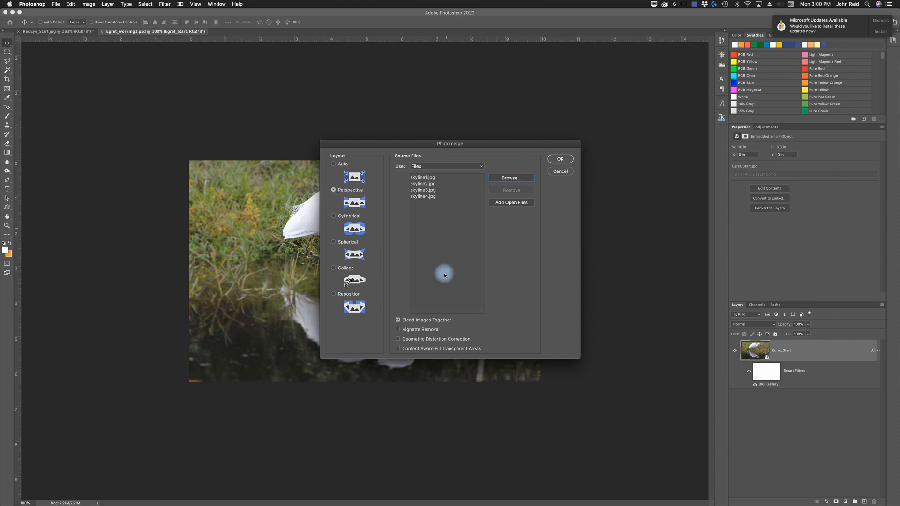
click(398, 330)
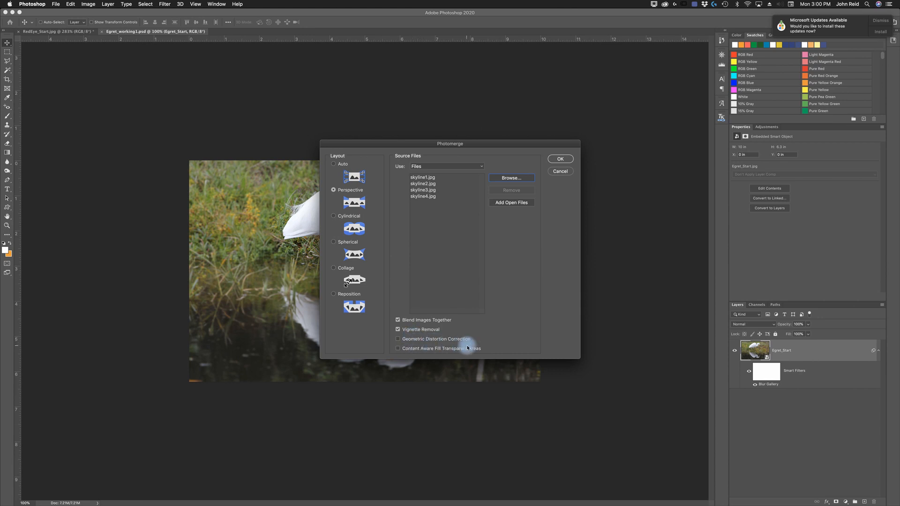
click(398, 338)
click(398, 348)
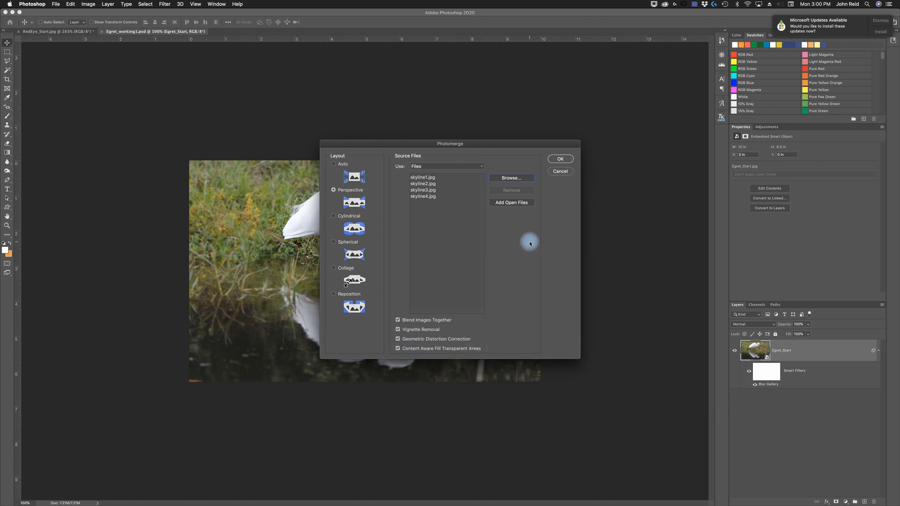
click(563, 160)
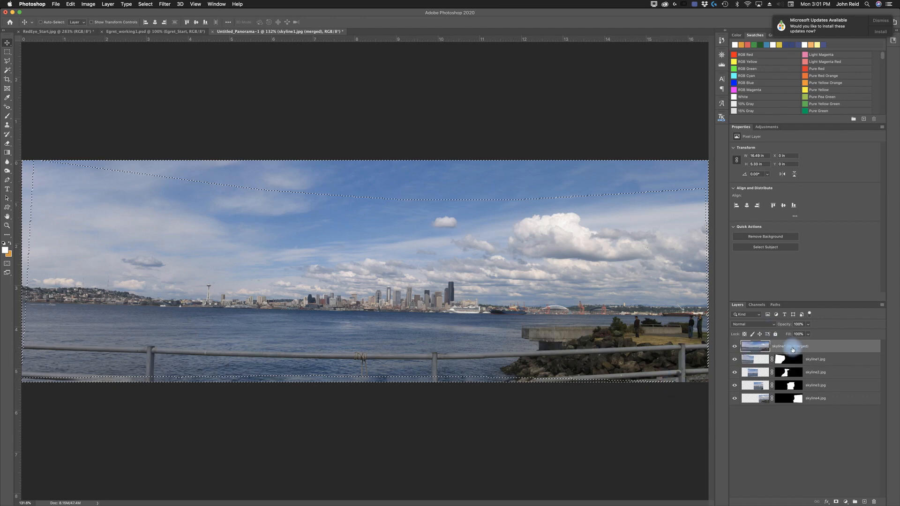
- Briefly hide and show the merged layer for comparison, then deselect the panorama's selection
click(735, 347)
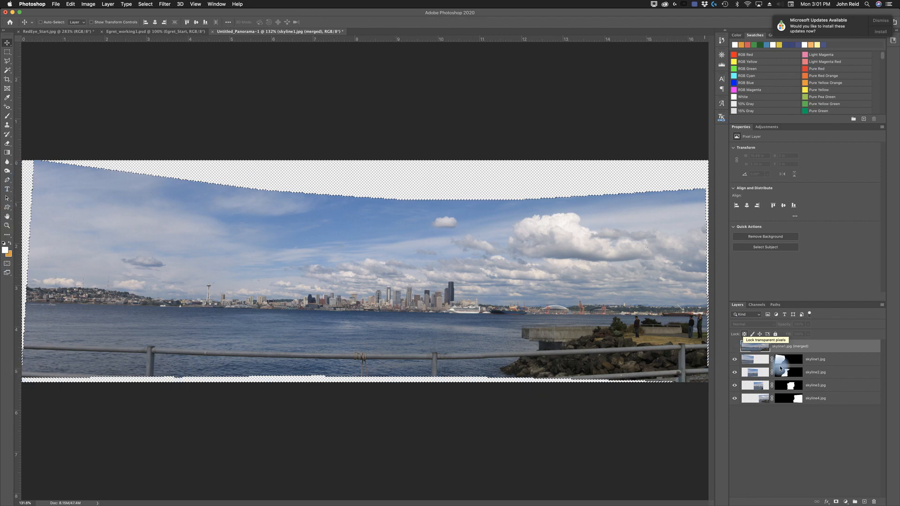
click(735, 346)
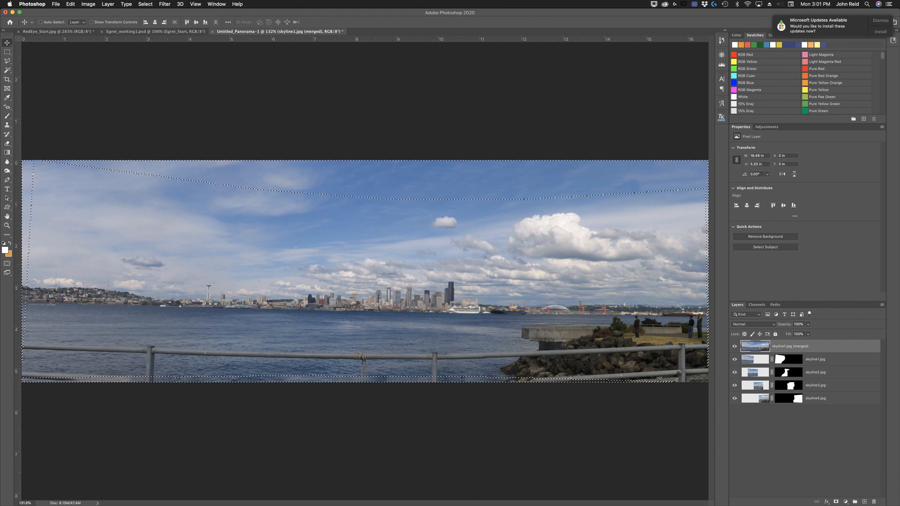
click(144, 5)
click(144, 5)
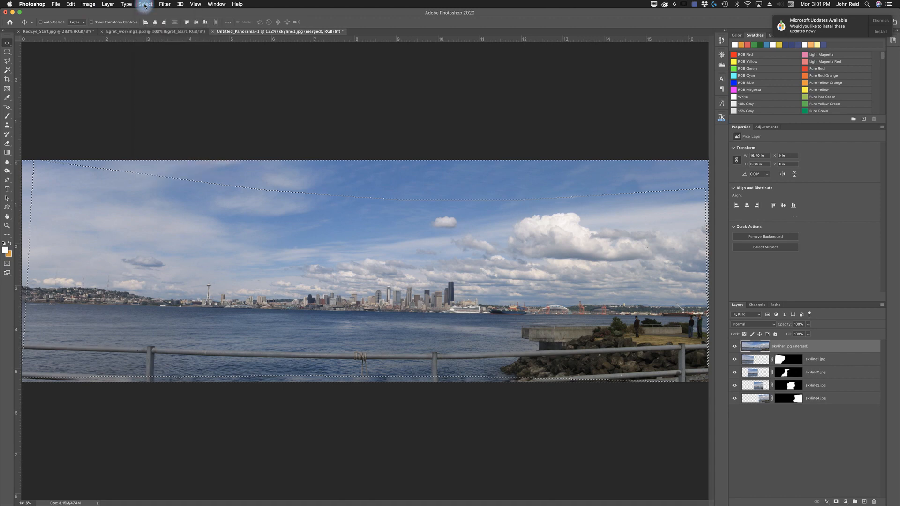
click(144, 5)
click(152, 19)
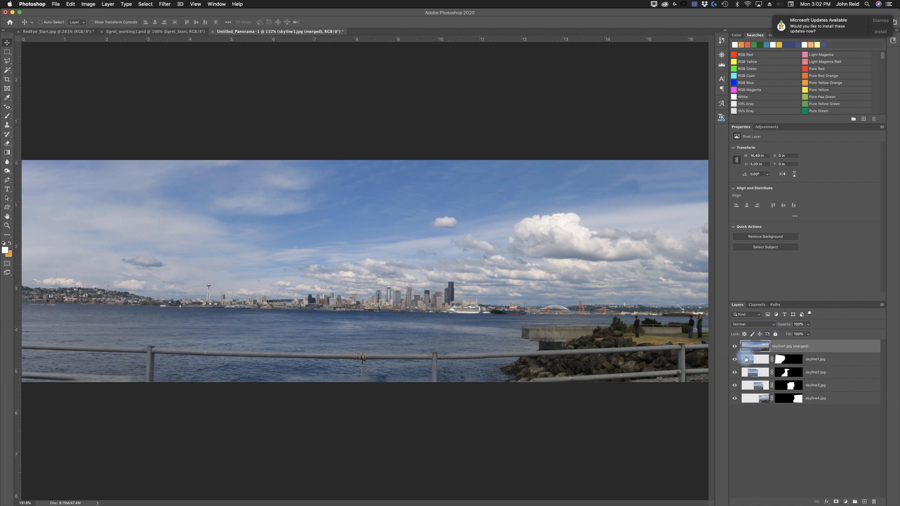
- Toggle the visibility of the merged layer and each skyline layer to inspect how the panorama was assembled
click(734, 346)
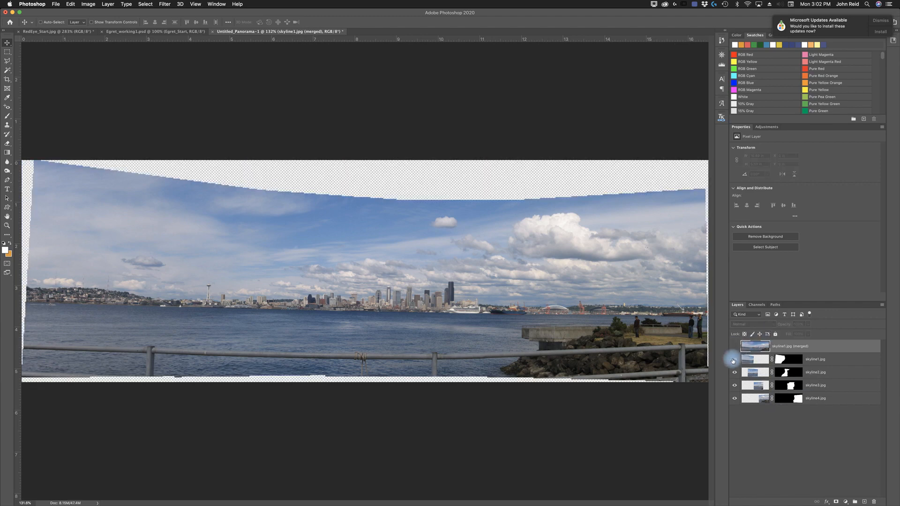
click(734, 360)
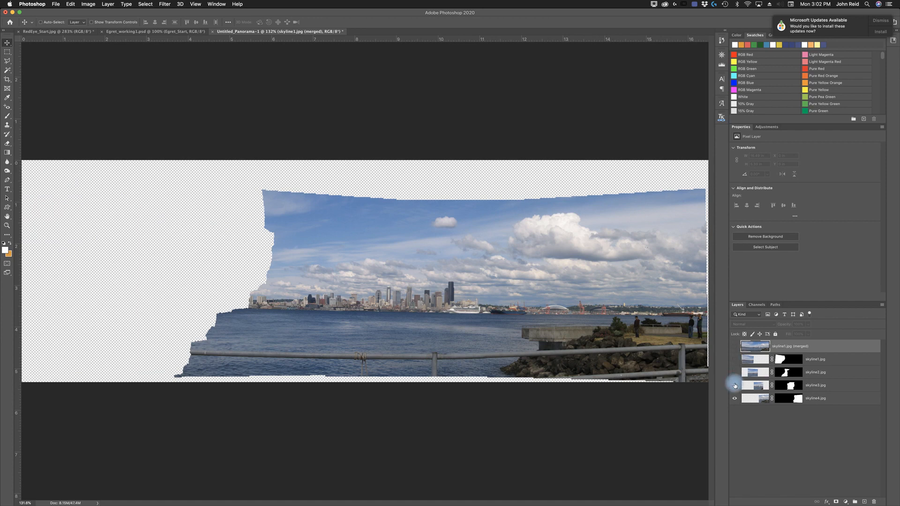
click(734, 372)
click(735, 385)
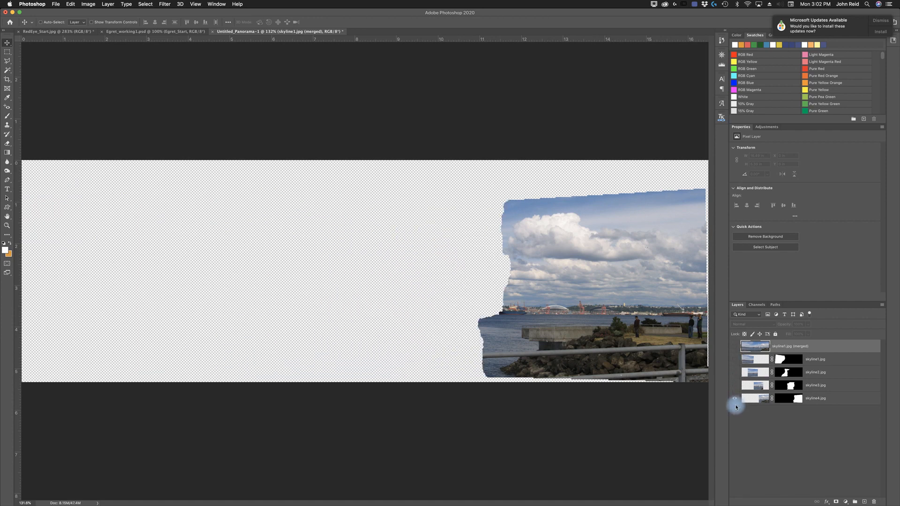
click(734, 385)
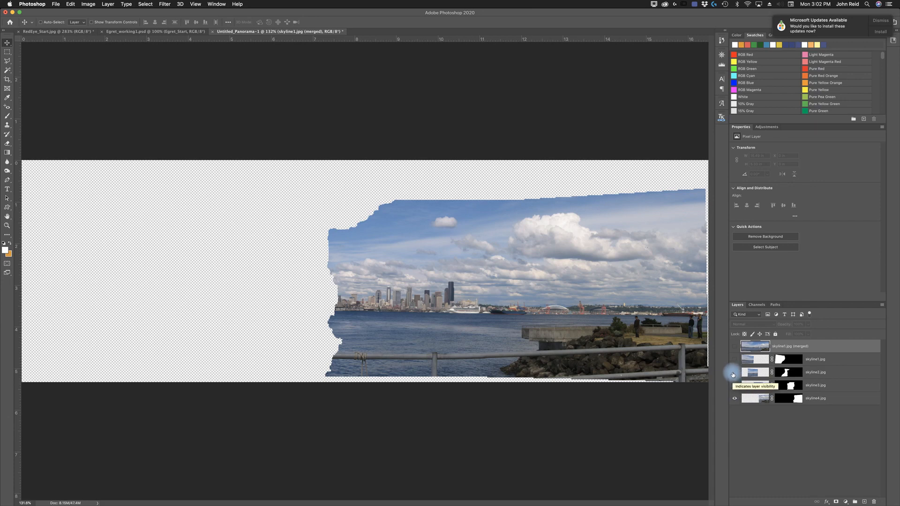
click(734, 373)
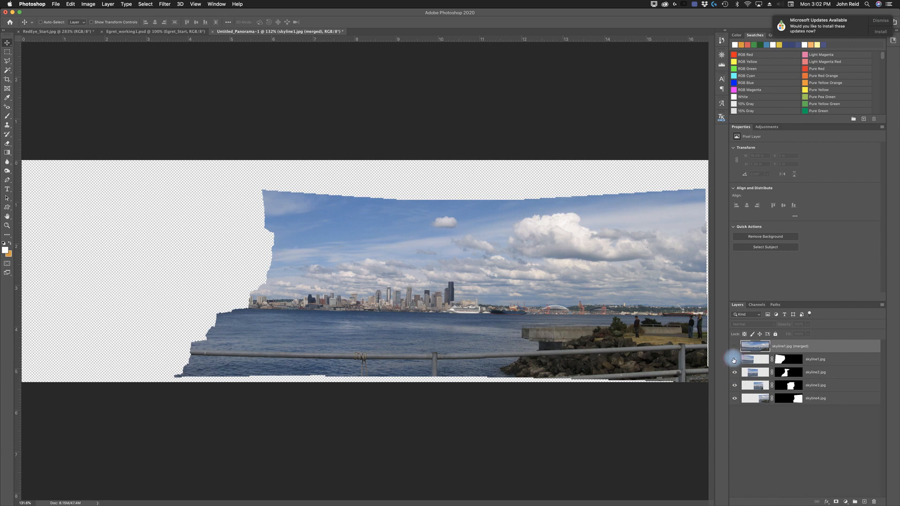
click(734, 360)
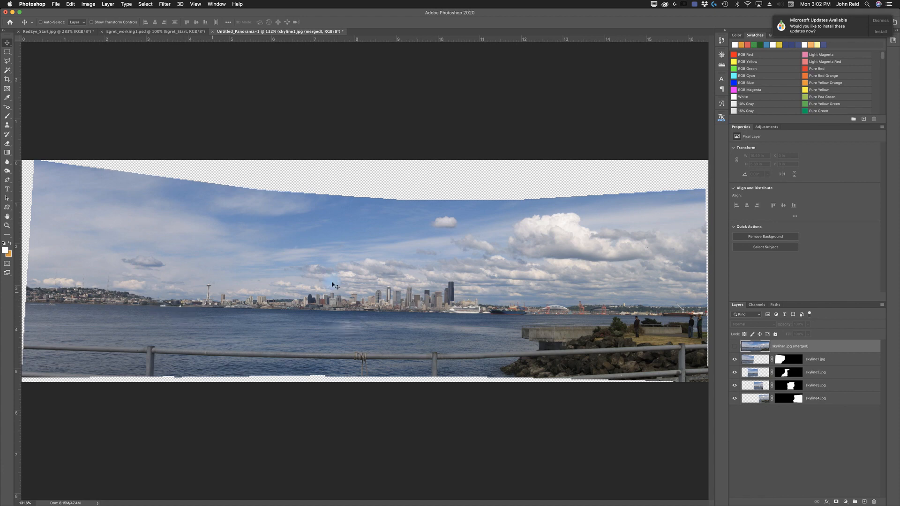
click(734, 347)
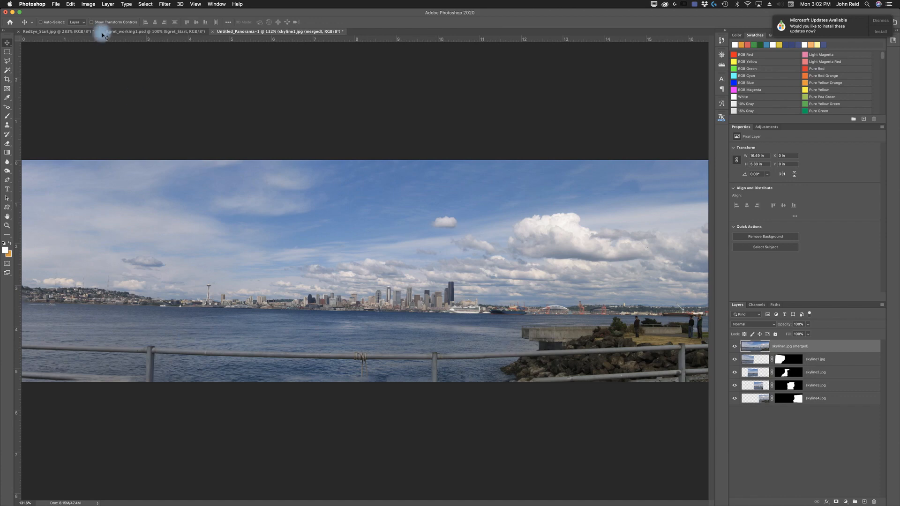
- Flatten the panorama into a single background layer
click(107, 5)
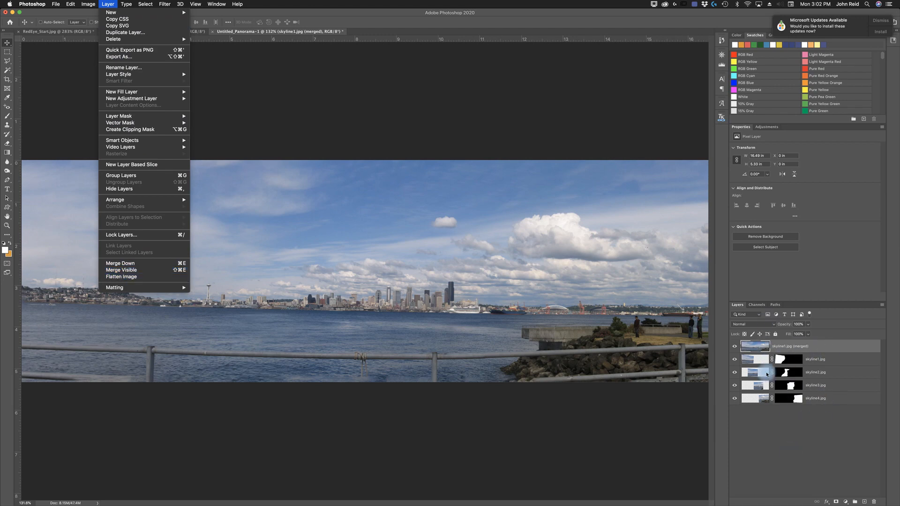
click(116, 277)
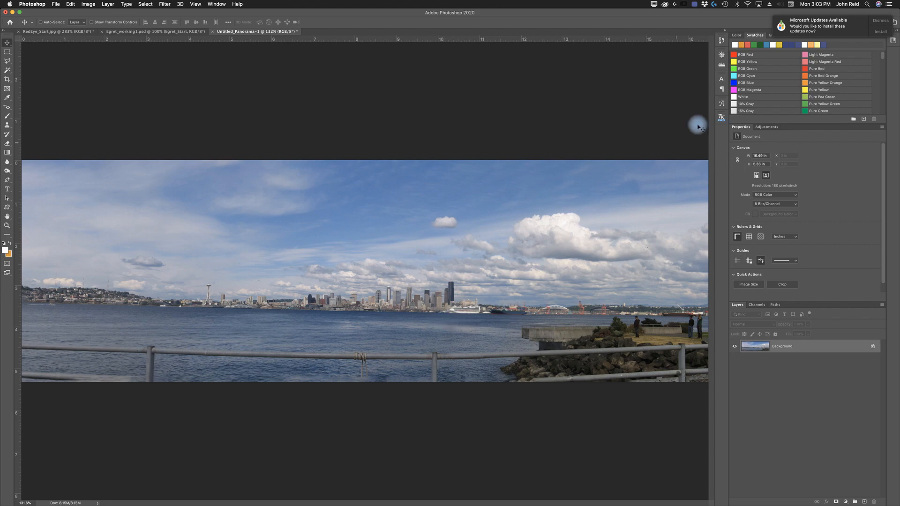
- Add a Levels adjustment layer and set its white point by sampling the bright cloud on the right
click(773, 128)
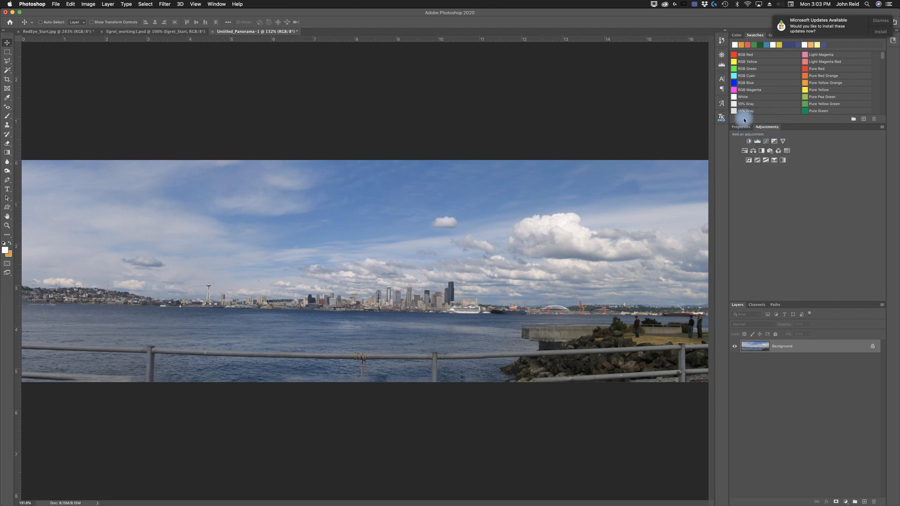
click(211, 4)
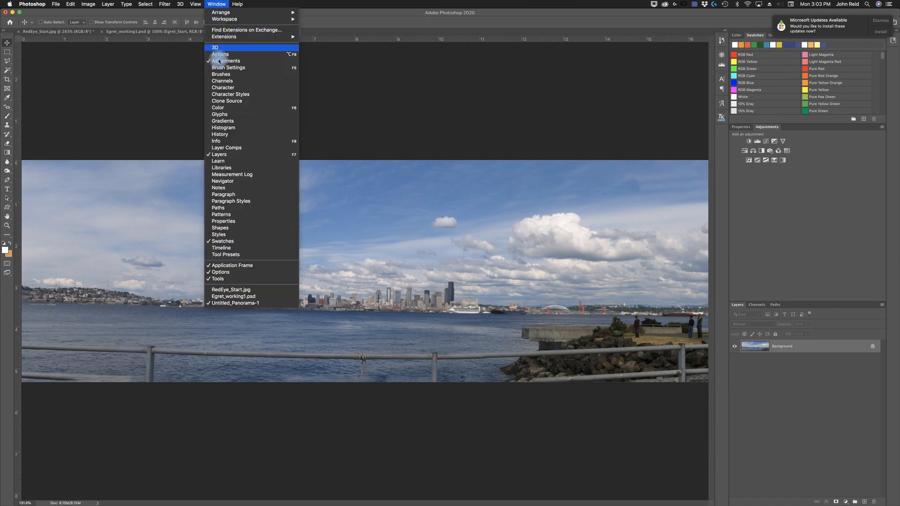
click(807, 170)
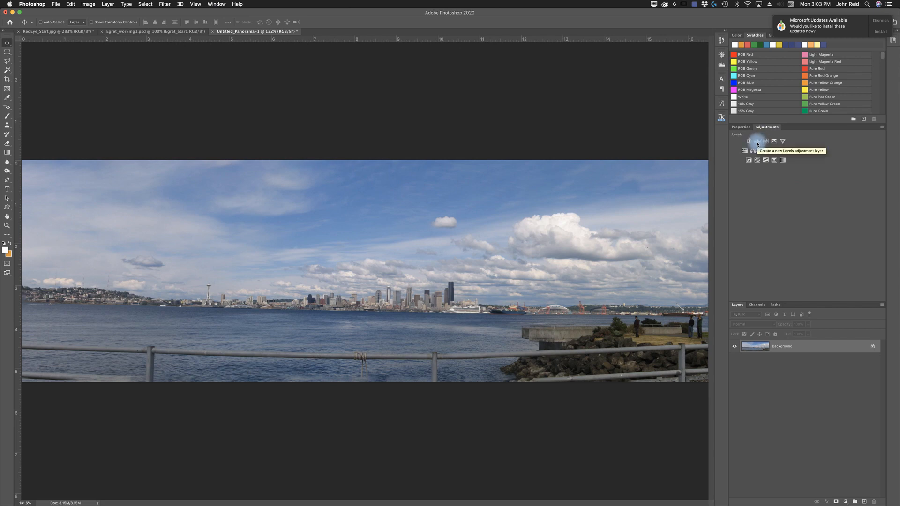
click(757, 142)
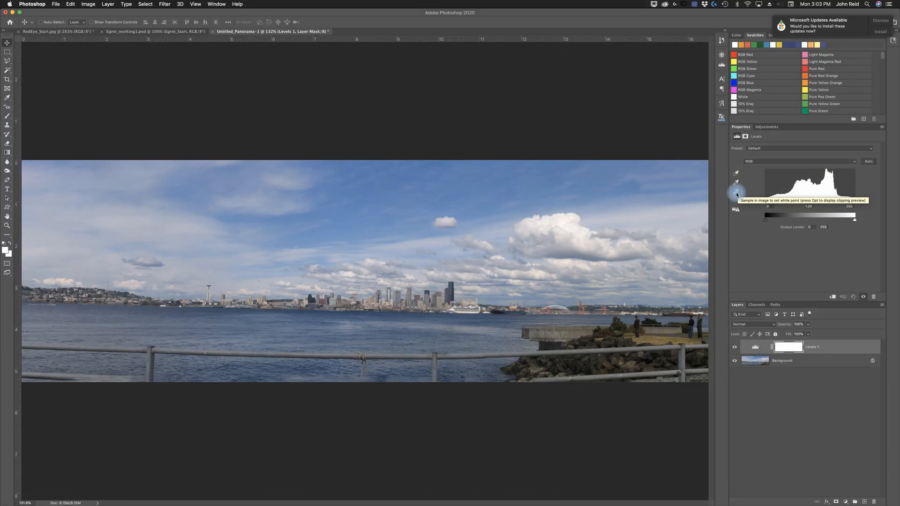
click(736, 193)
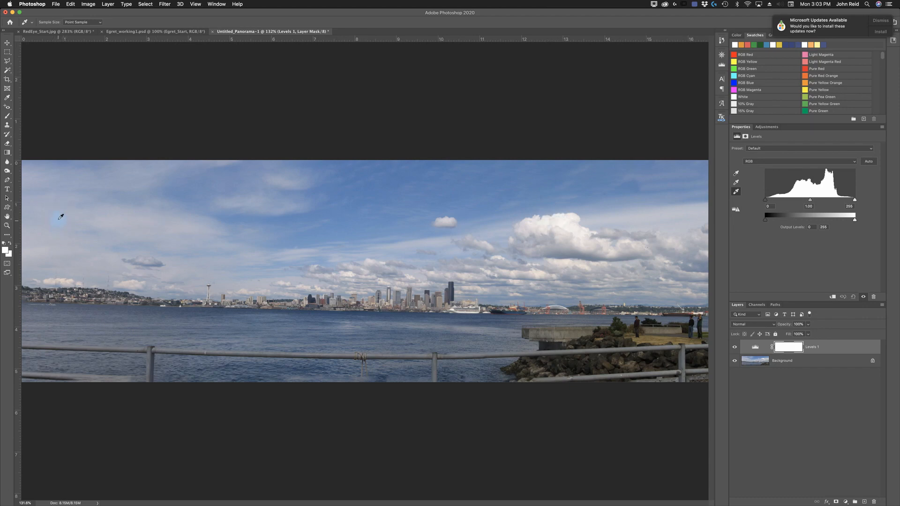
click(564, 221)
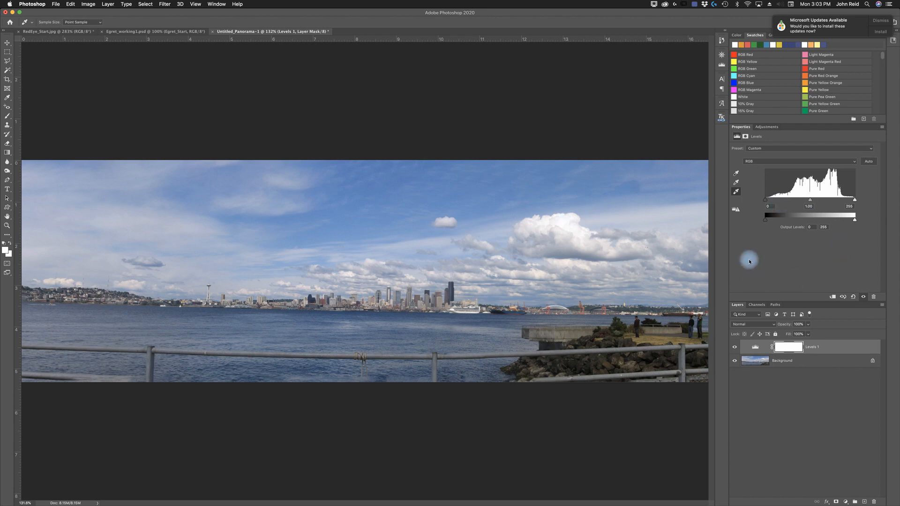
- Toggle the Levels layer's visibility to compare the panorama before and after the adjustment
click(734, 349)
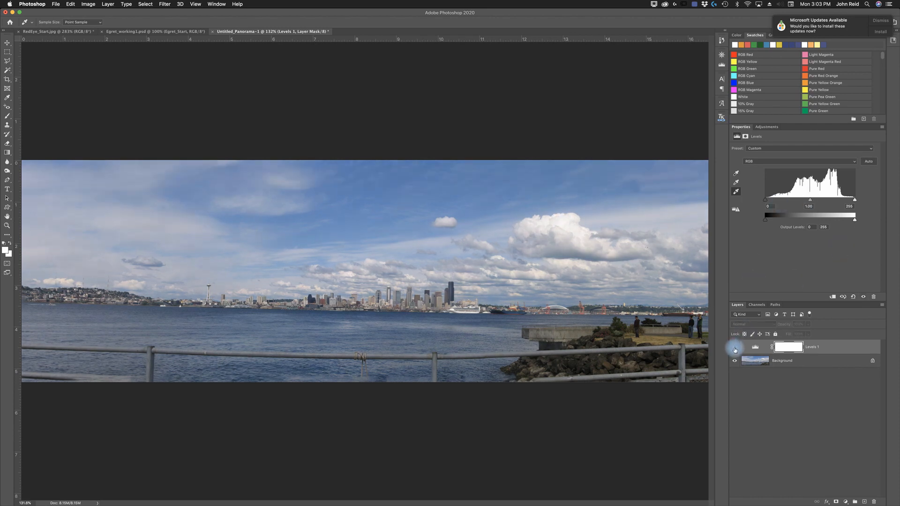
click(734, 349)
click(734, 349)
click(734, 349)
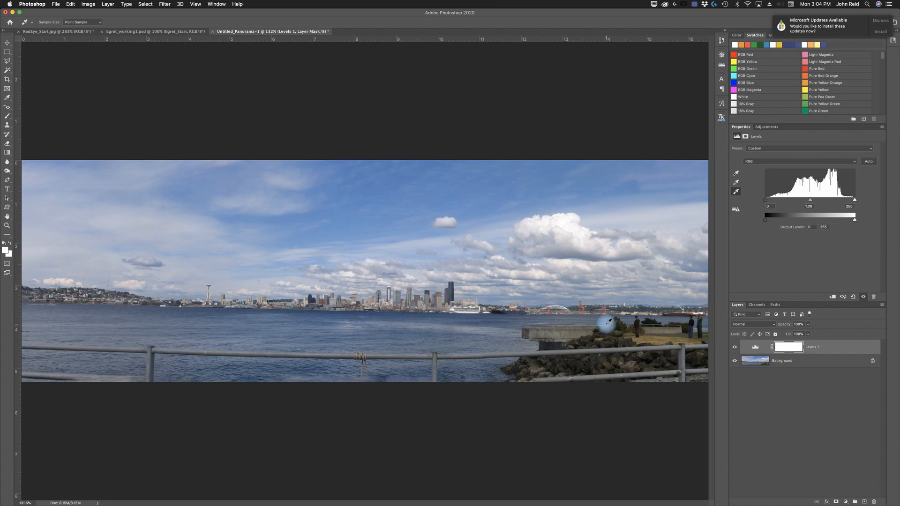
- Save the panorama into the Lesson05 folder under the file name Working_Panorama
click(56, 4)
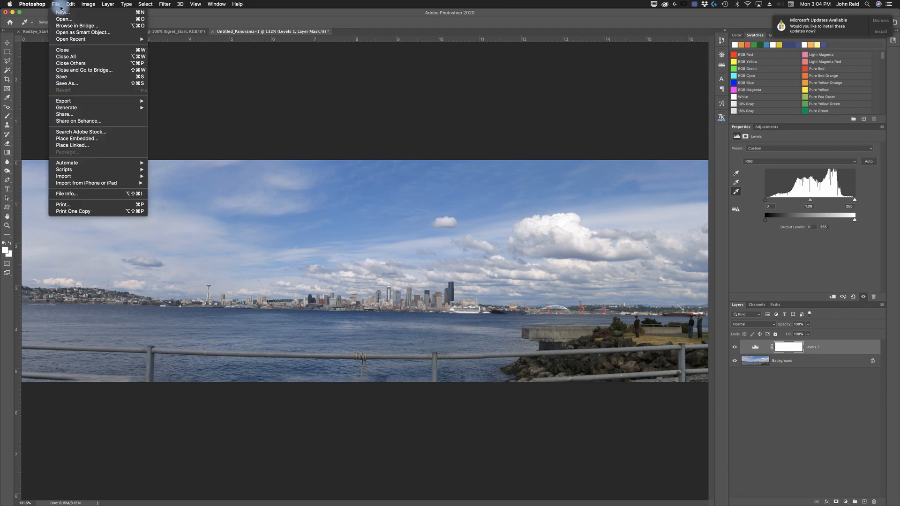
click(69, 86)
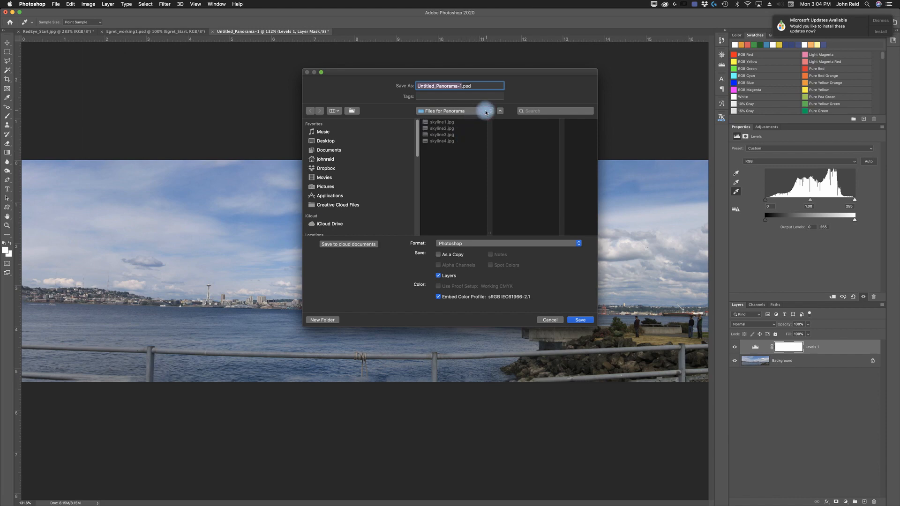
click(486, 113)
click(436, 119)
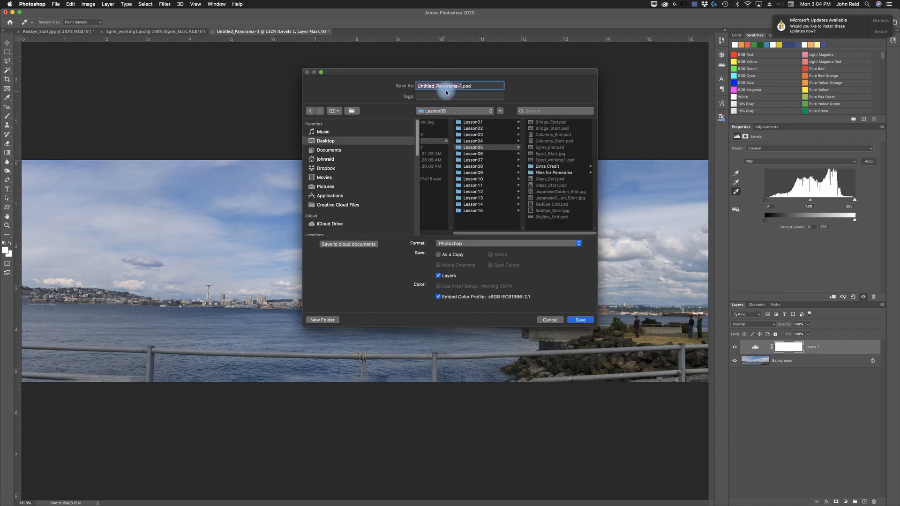
double_click(423, 86)
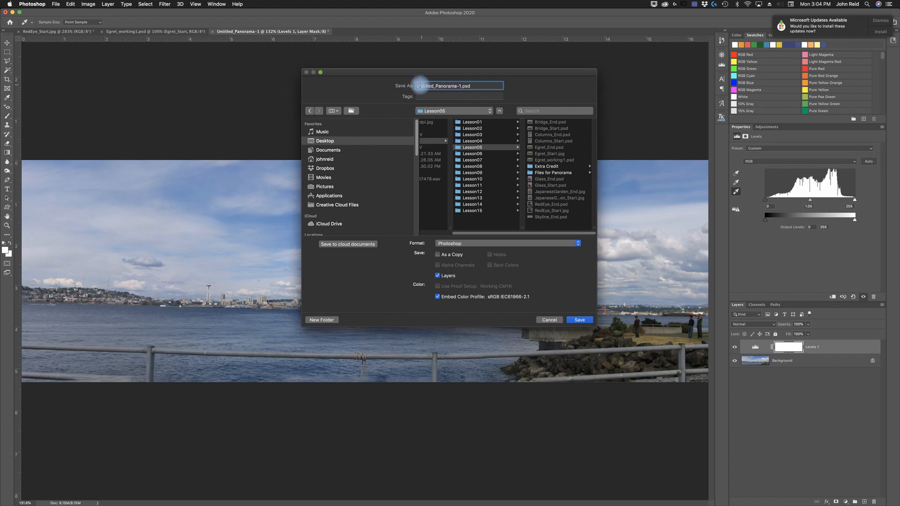
double_click(420, 86)
drag(433, 87, 413, 86)
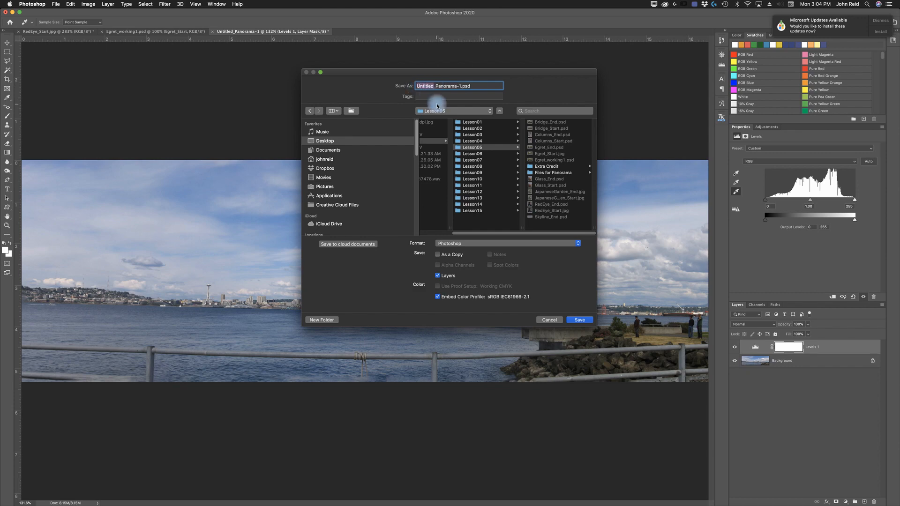
text(Working)
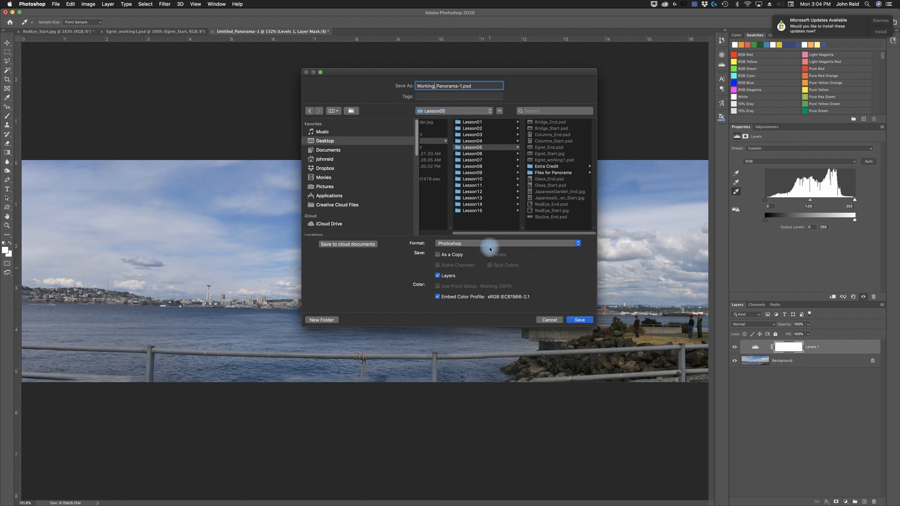
- Set the save format to JPEG and confirm the JPEG options at High quality
click(517, 243)
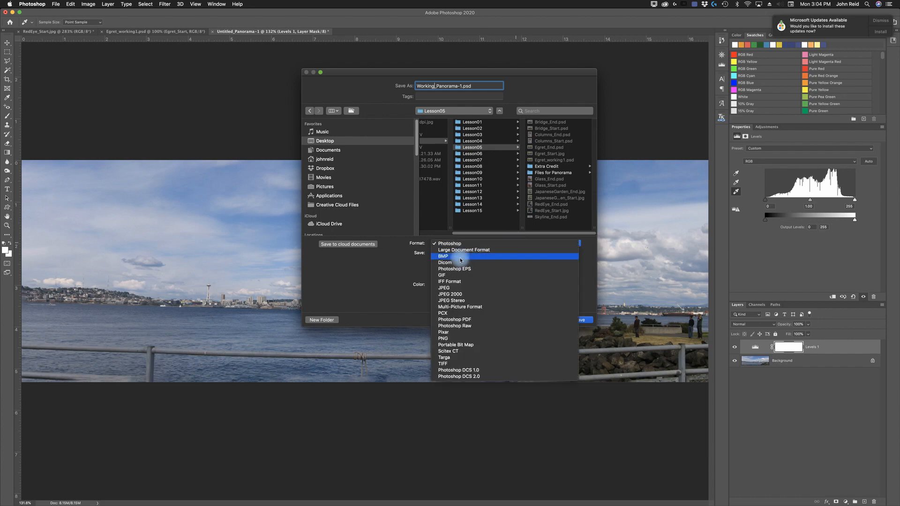
click(443, 290)
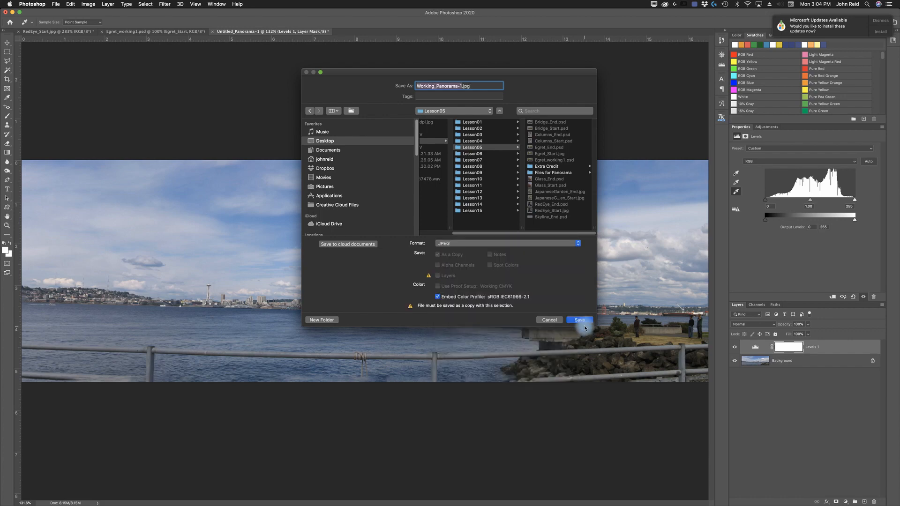
key(Return)
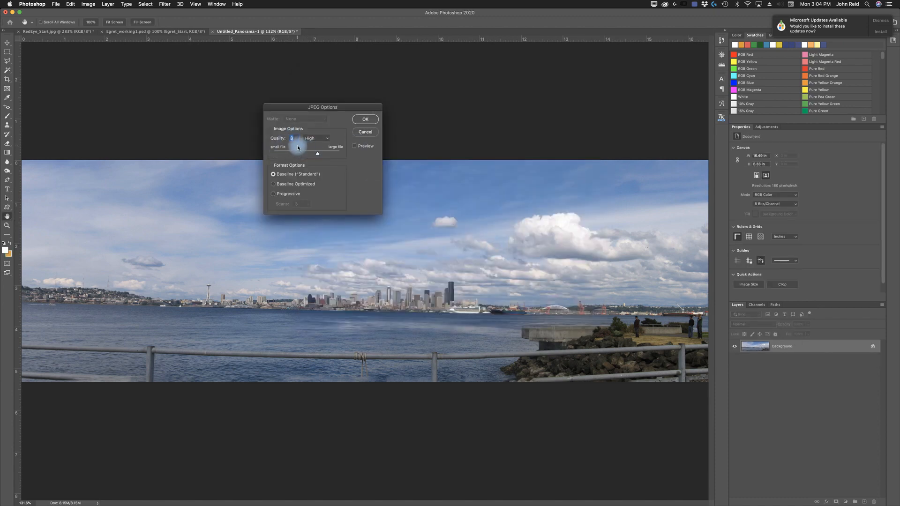
click(369, 119)
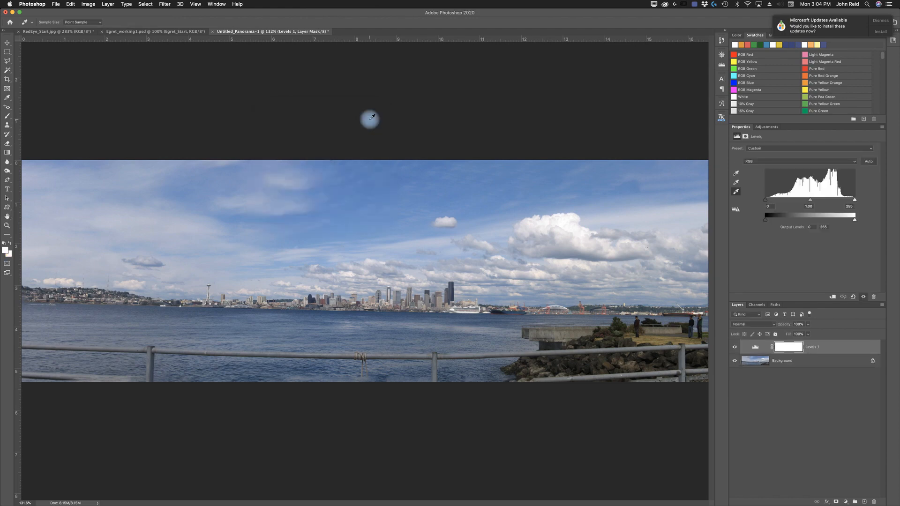
click(521, 312)
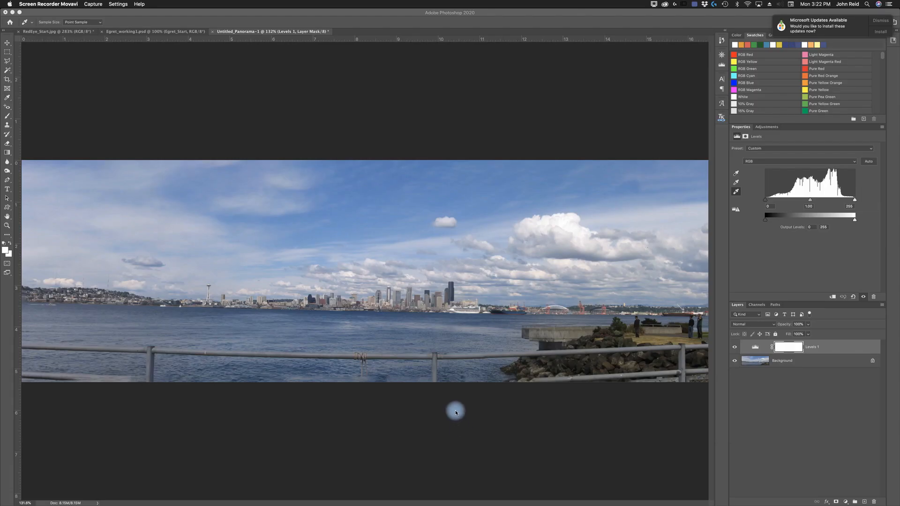
click(455, 413)
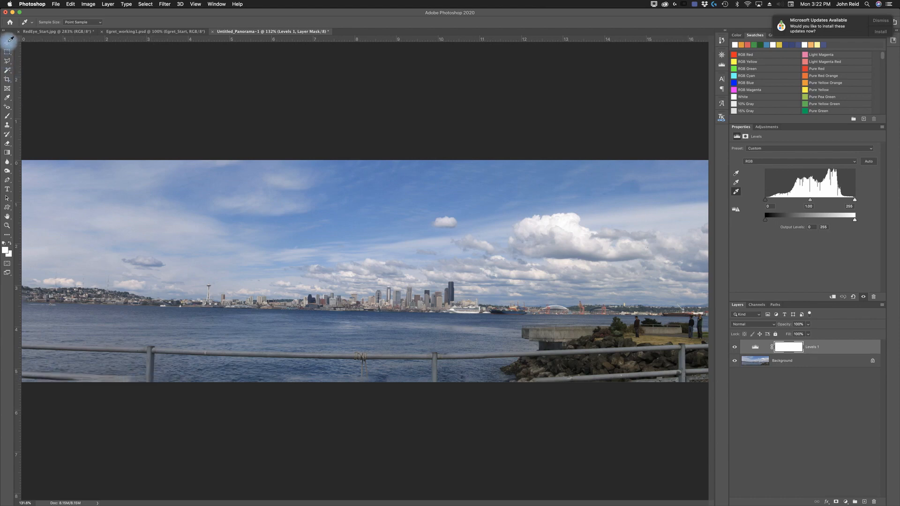
click(5, 45)
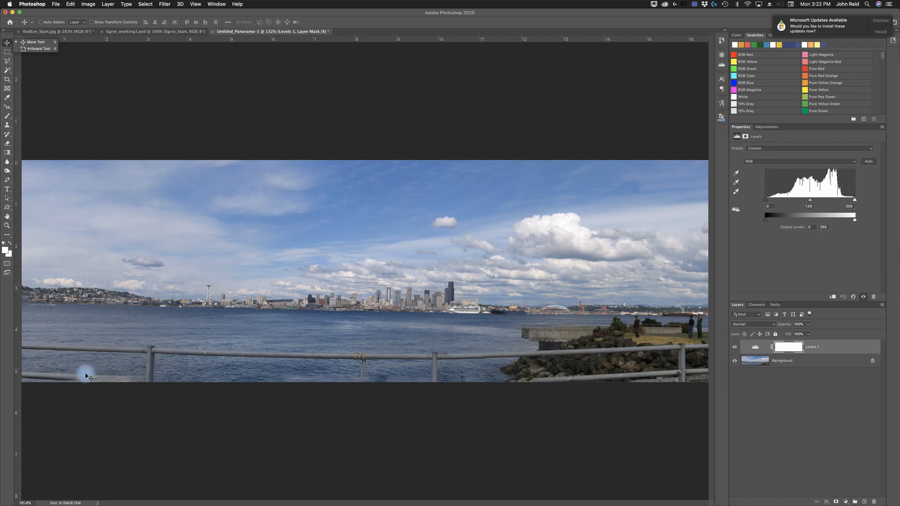
click(186, 413)
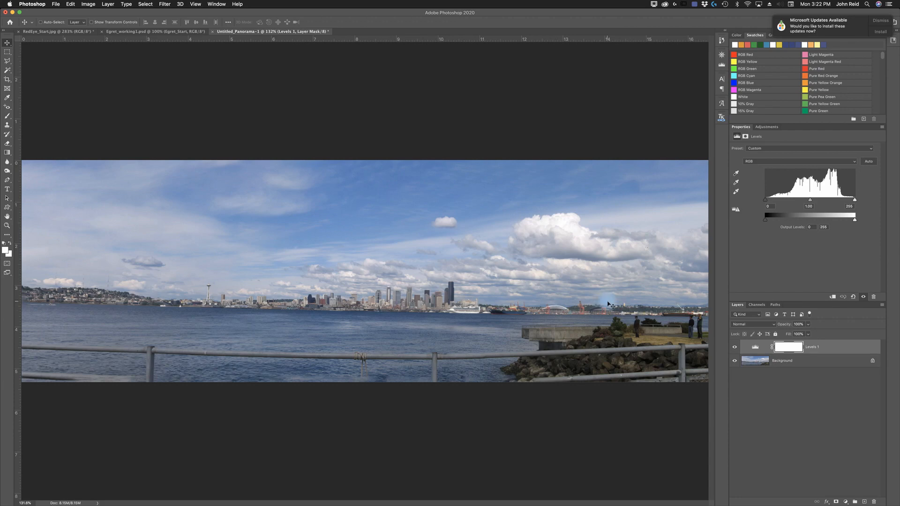
- Select the Background layer and flatten the image with the Levels adjustment
click(780, 362)
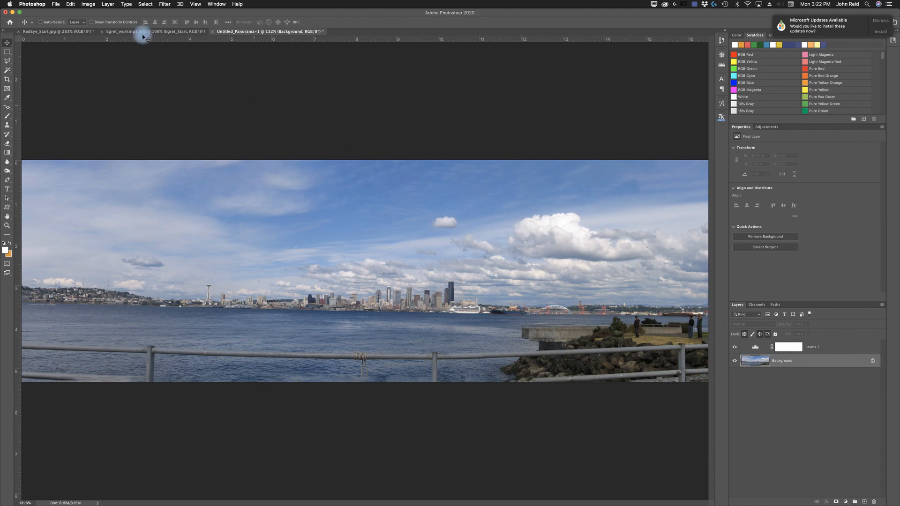
click(109, 4)
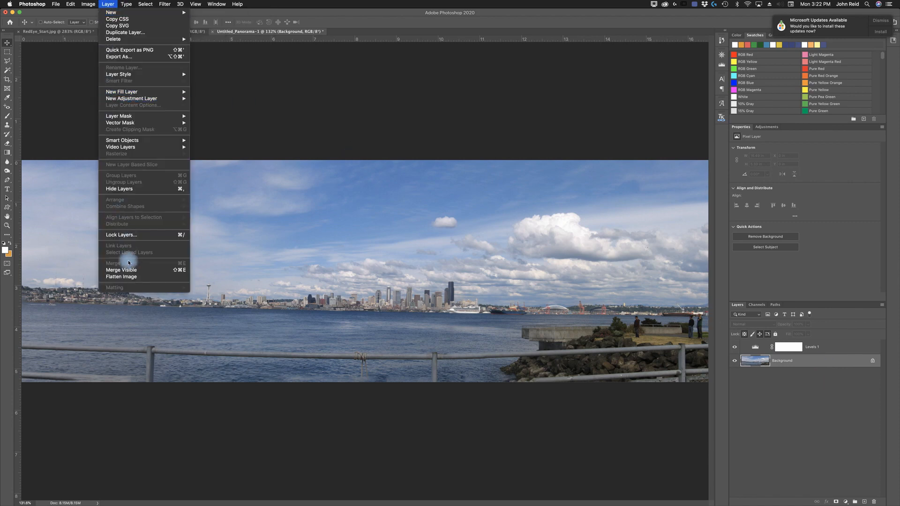
click(121, 277)
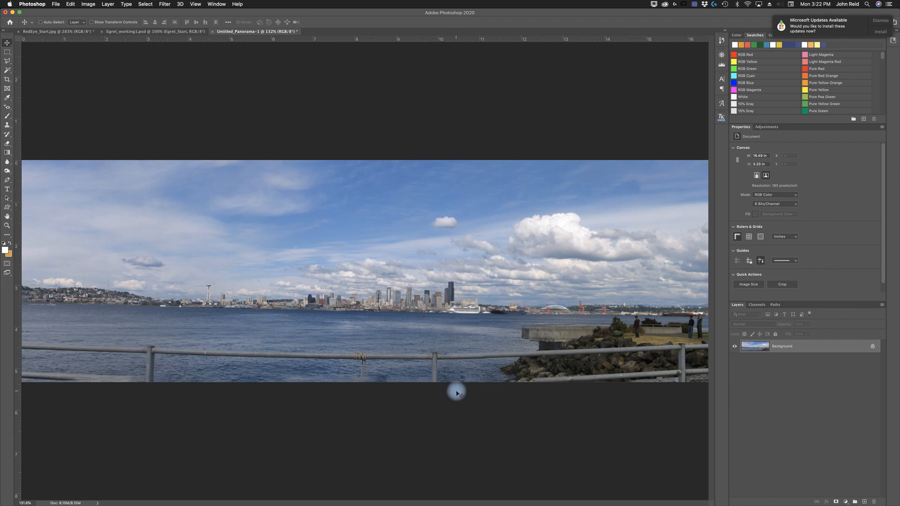
- With the Crop tool and Content-Aware enabled, straighten the panorama along the shoreline by about -1.2°
click(6, 80)
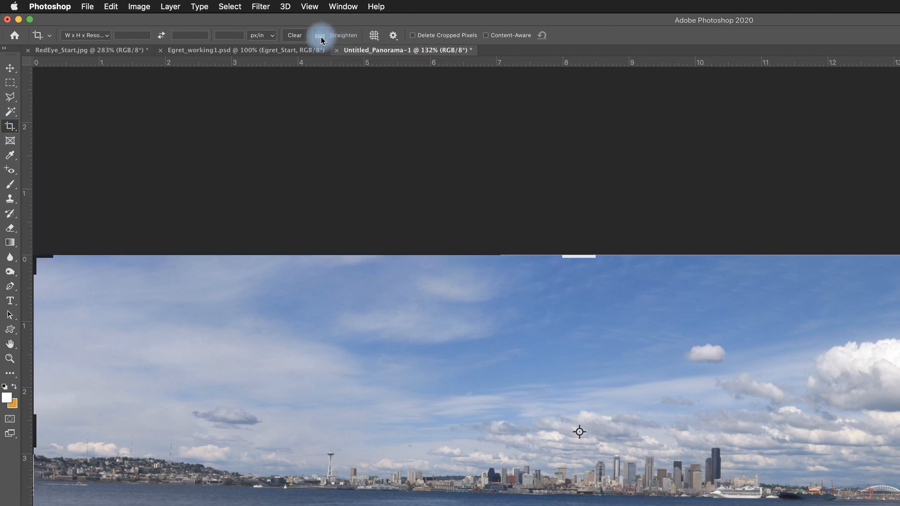
click(486, 36)
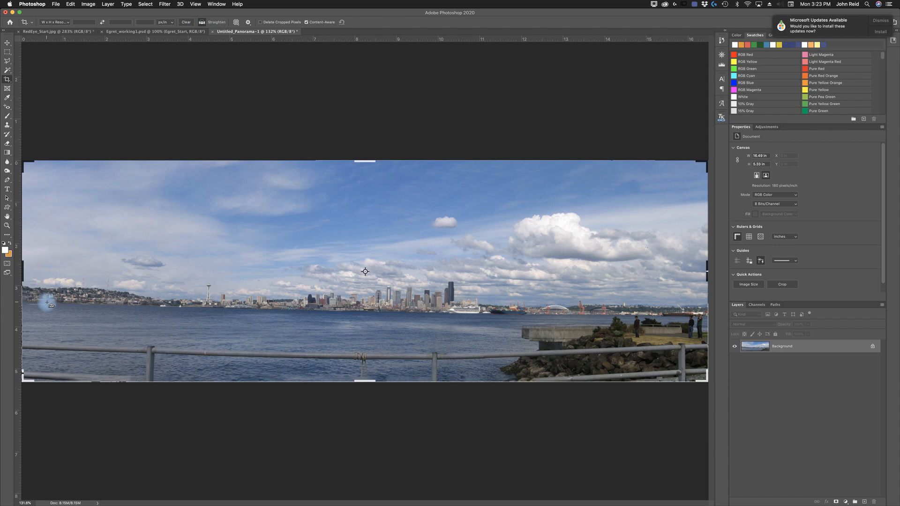
mouse_move(47, 303)
mouse_down()
mouse_move(194, 315)
mouse_move(249, 305)
mouse_move(520, 319)
mouse_move(627, 314)
mouse_up()
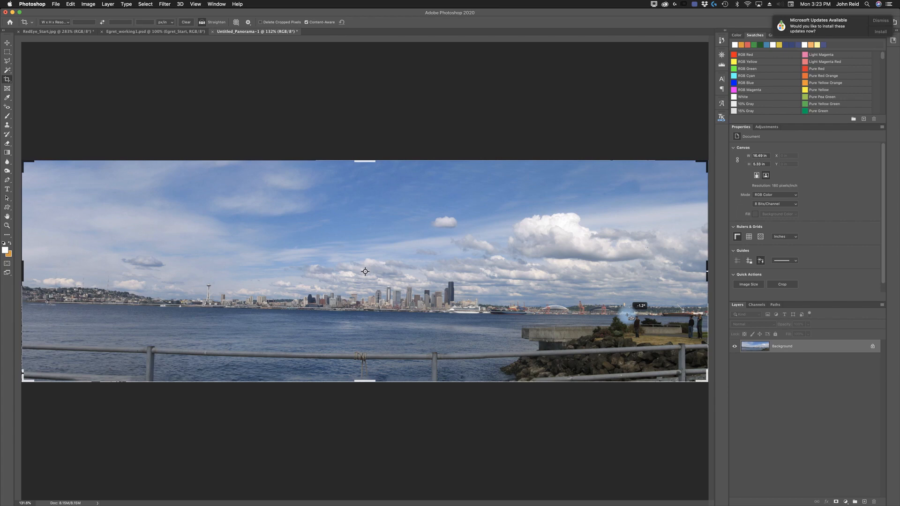
drag(627, 315, 627, 315)
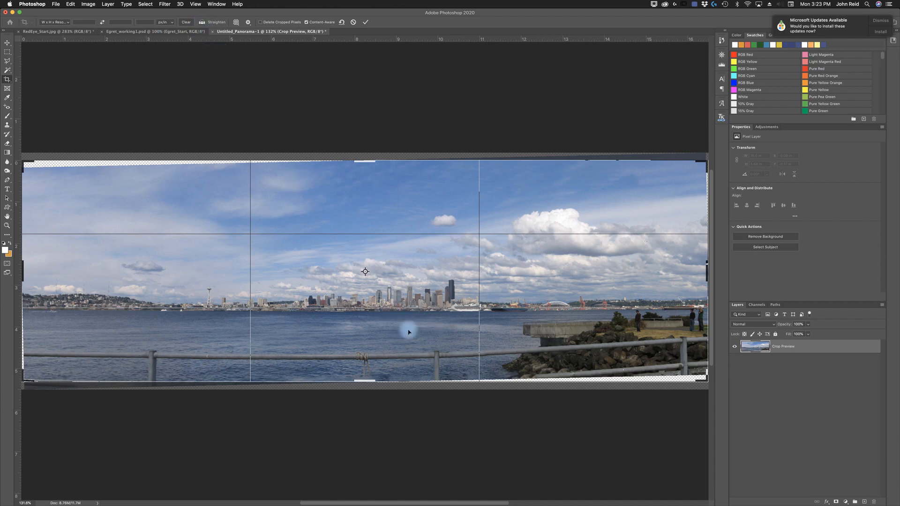
- Nudge the rotated image slightly down inside the crop frame and commit the crop
drag(408, 331, 409, 343)
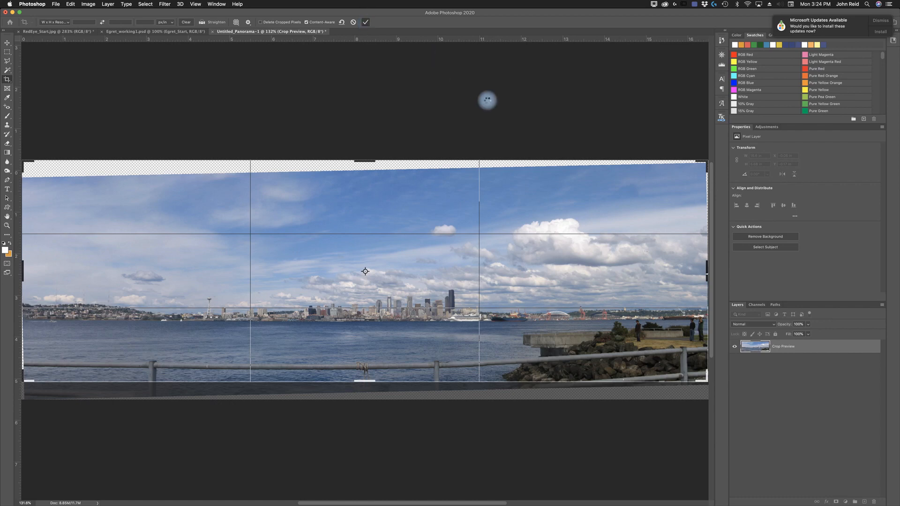
key(Return)
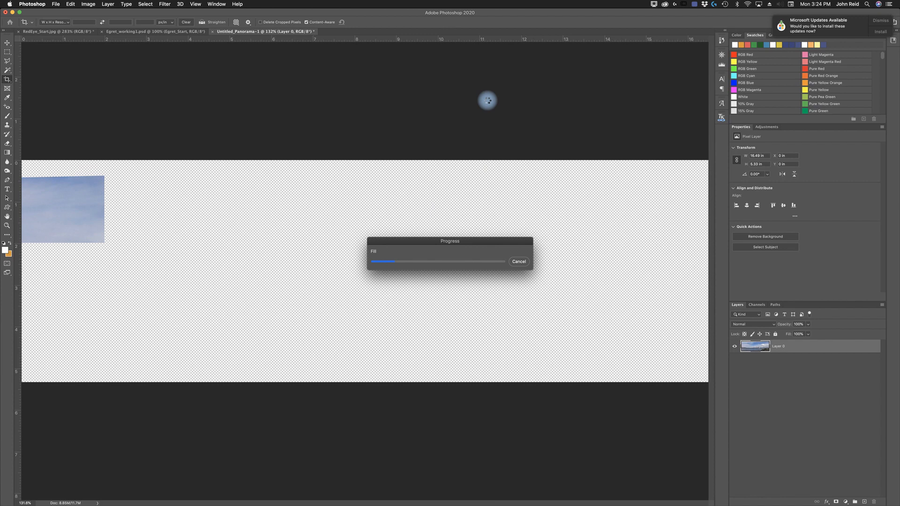
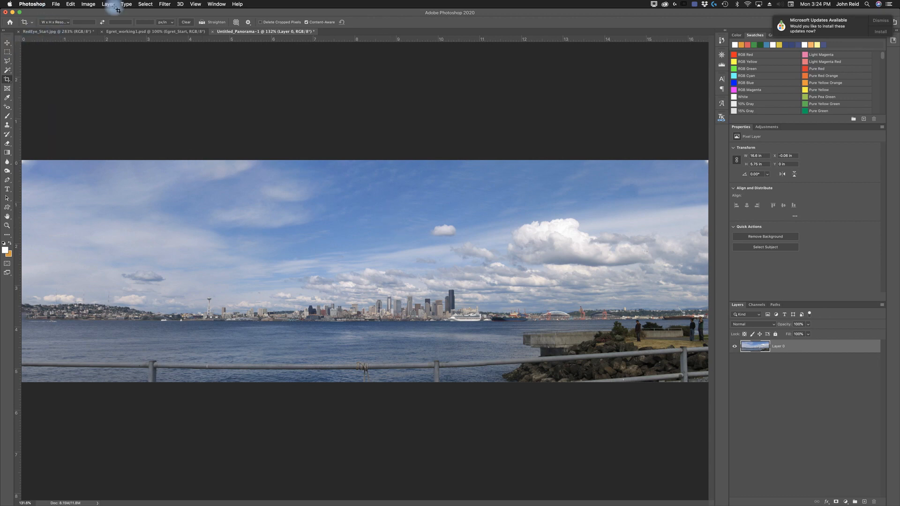
- Save the panorama as Working_Panorama-1.jpg in JPEG format and confirm the save
click(54, 4)
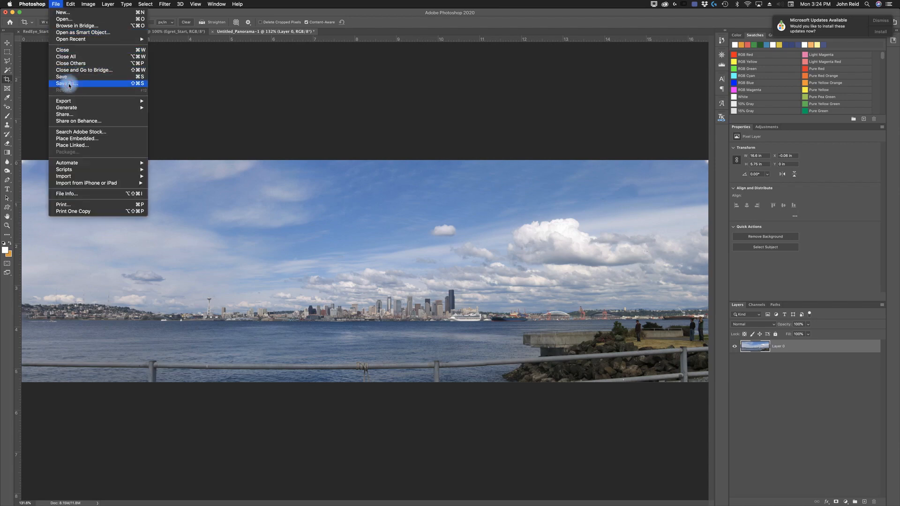
click(69, 84)
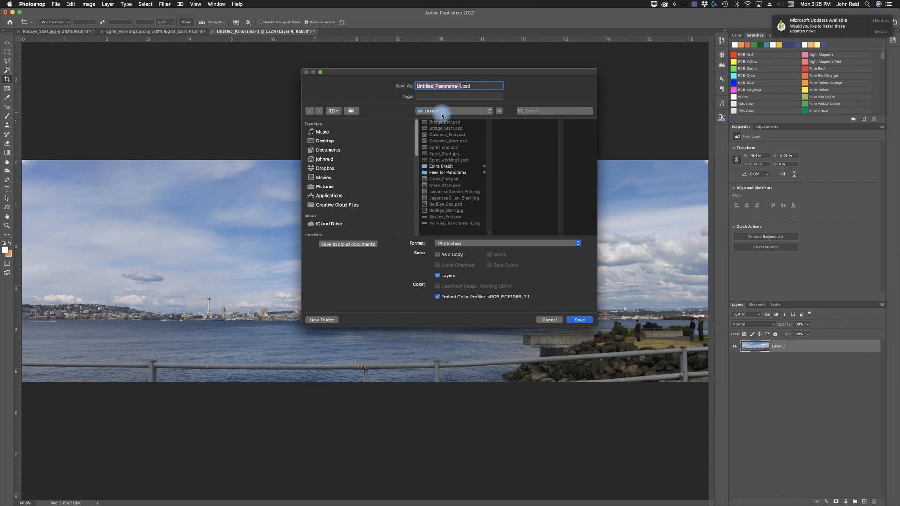
click(431, 86)
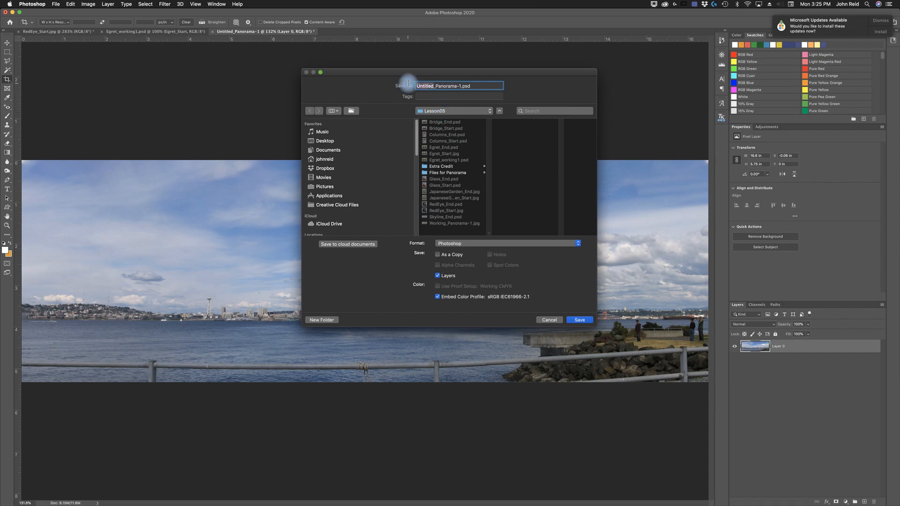
text(Working)
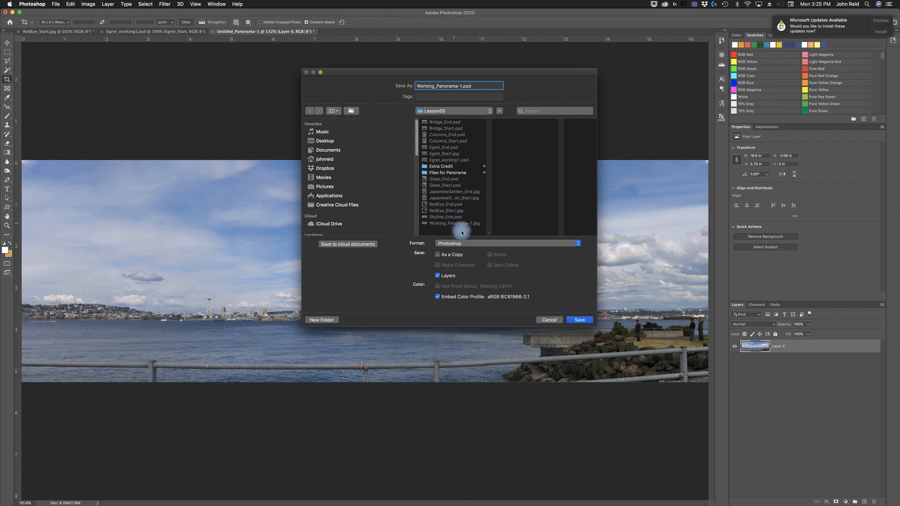
click(469, 244)
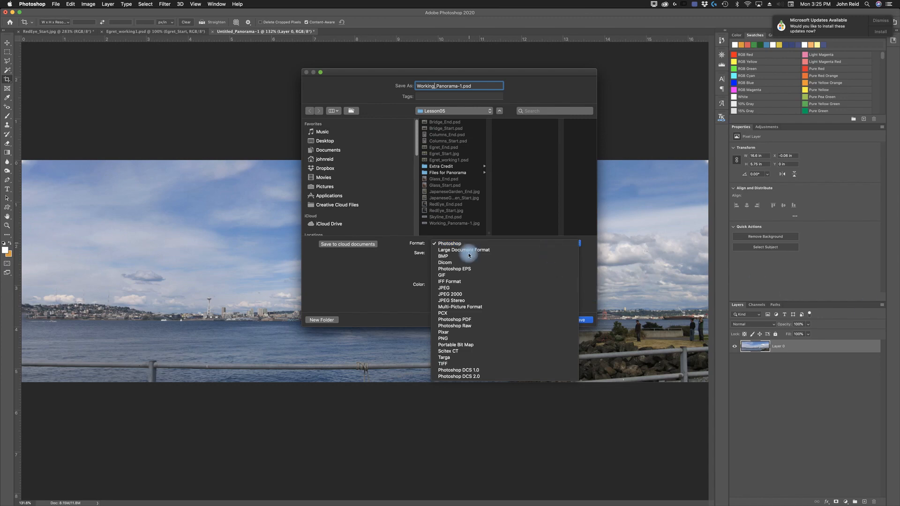
click(444, 288)
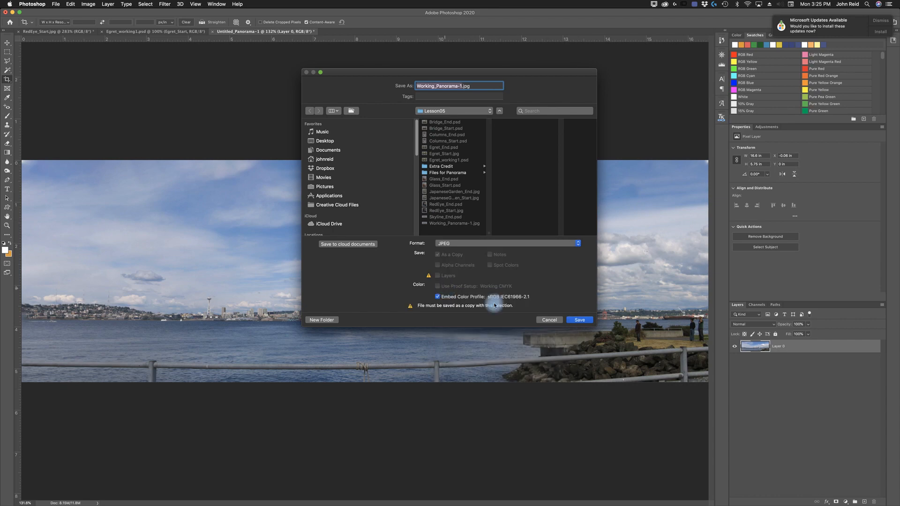
click(579, 320)
click(501, 117)
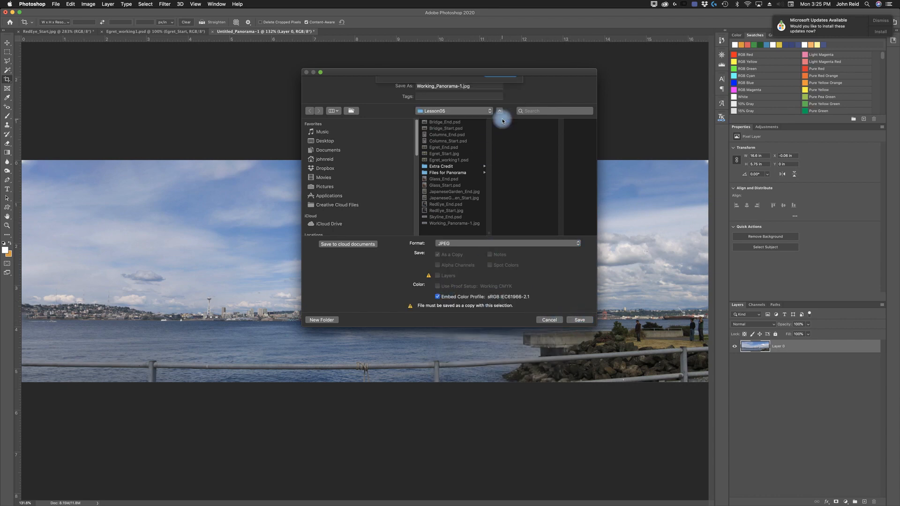
click(365, 120)
- Switch to Adobe Bridge and compare the Columns_End and Columns_Start previews
key(c)
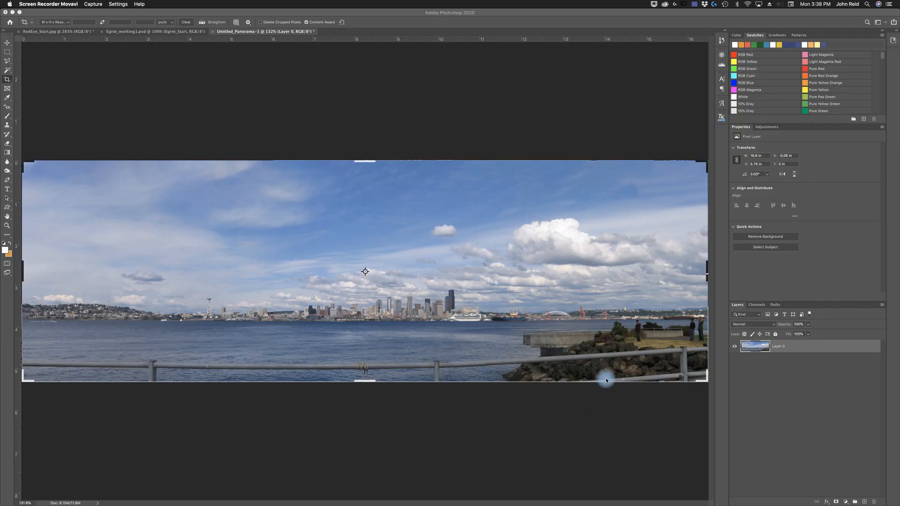
mouse_move(605, 504)
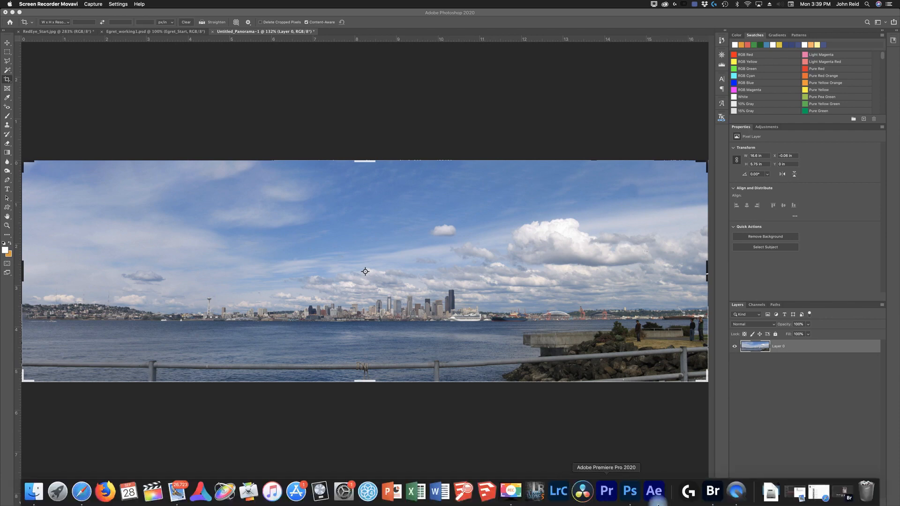
click(713, 491)
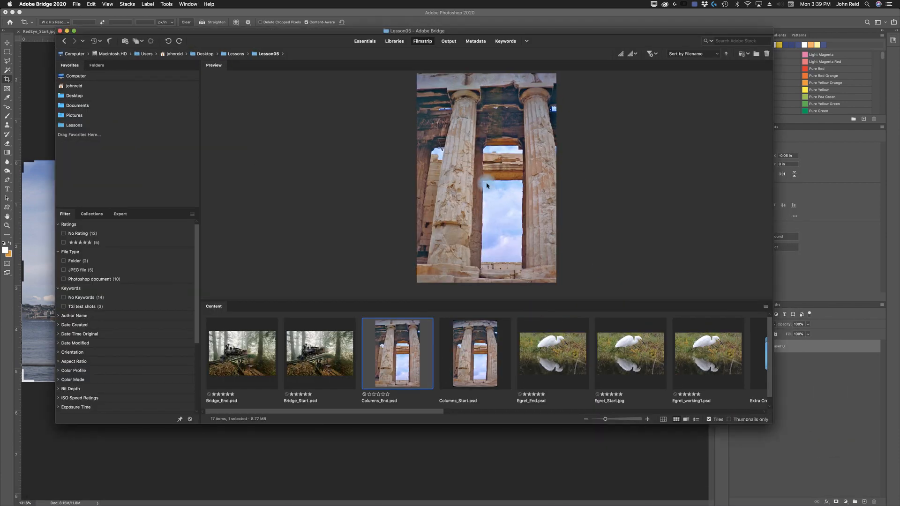
click(477, 359)
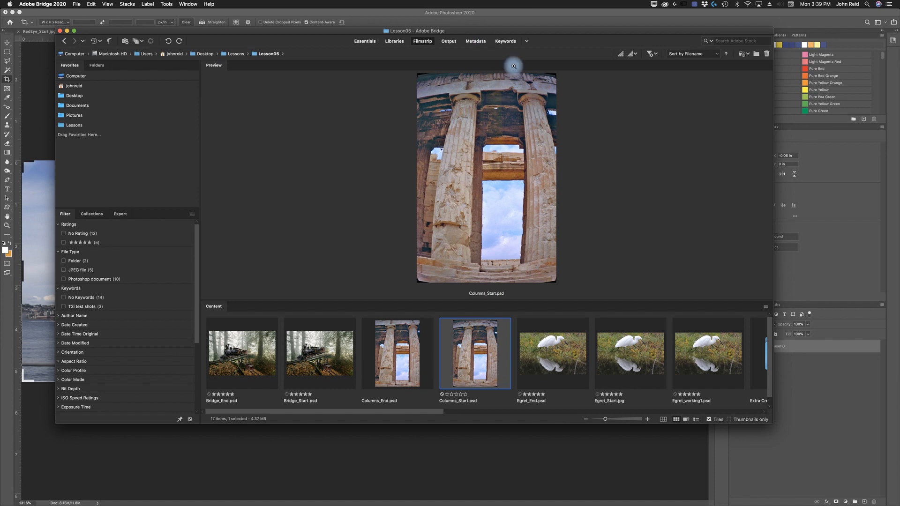
click(405, 369)
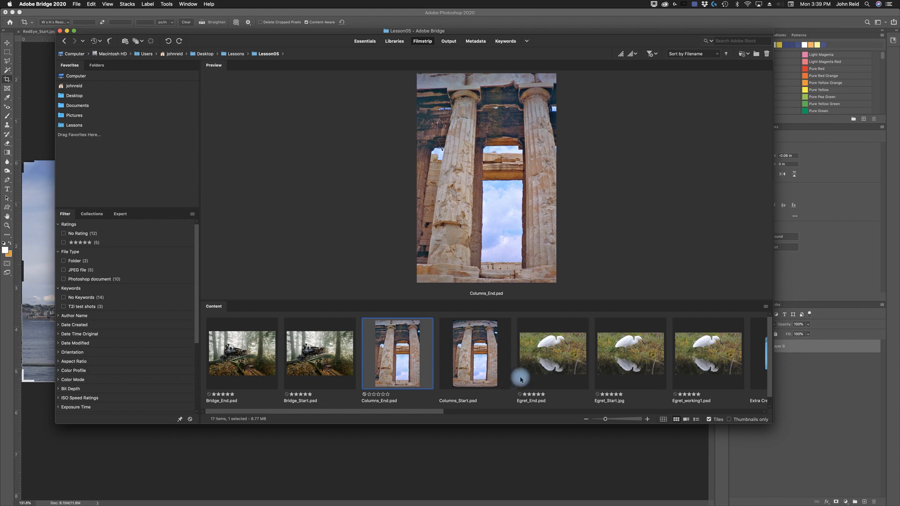
click(481, 360)
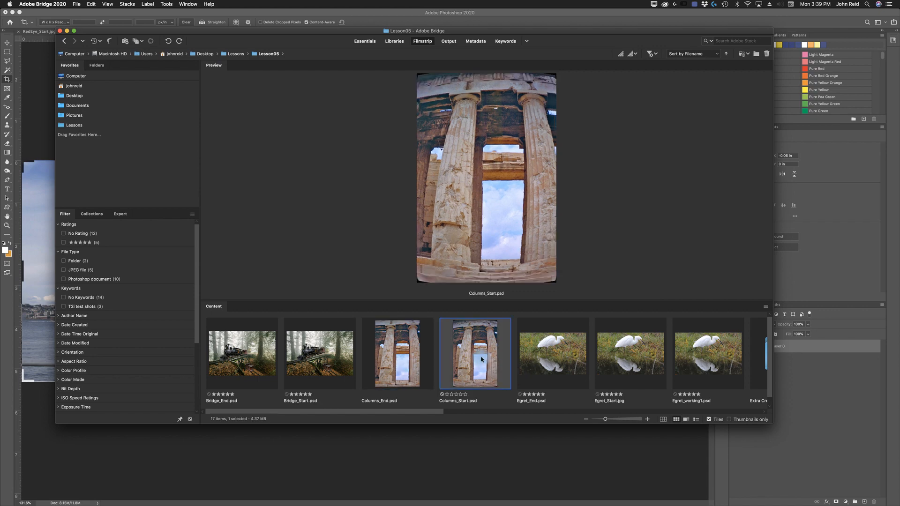
- Open Columns_Start.psd in Photoshop and save it as Columns_Working.psd
double_click(481, 360)
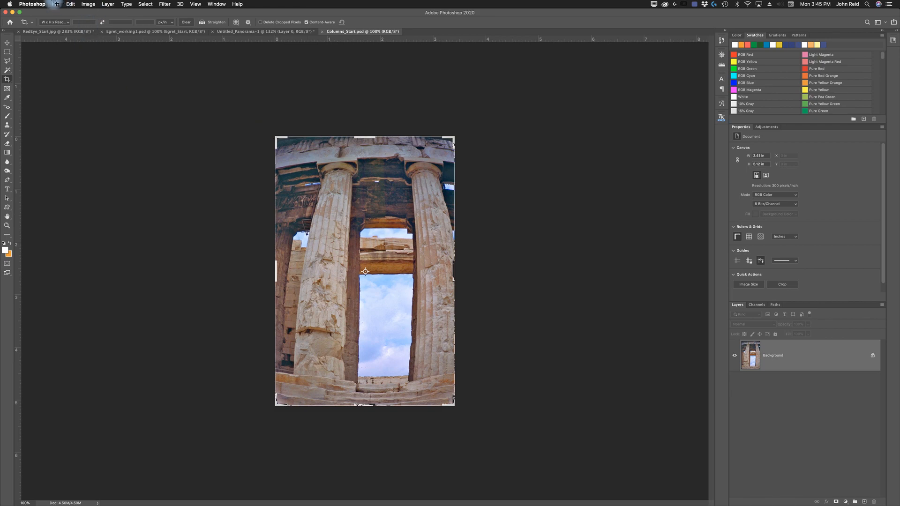
click(9, 43)
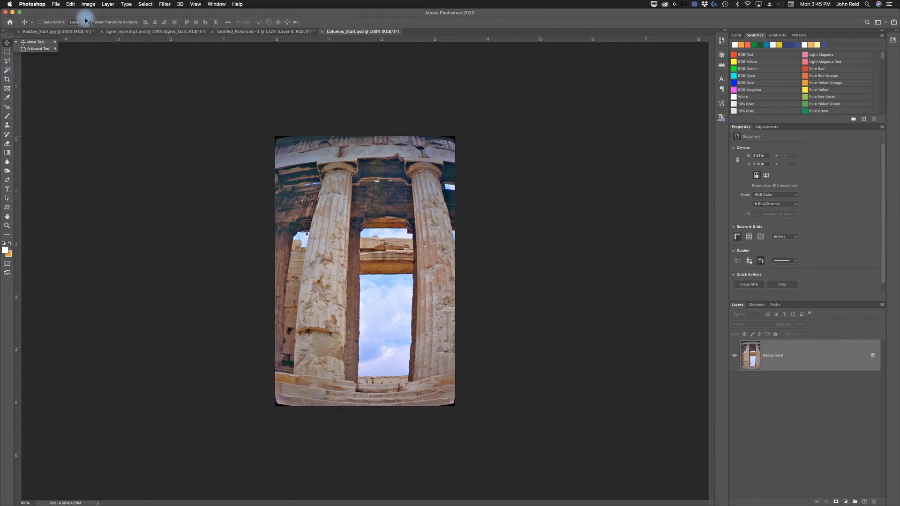
click(59, 5)
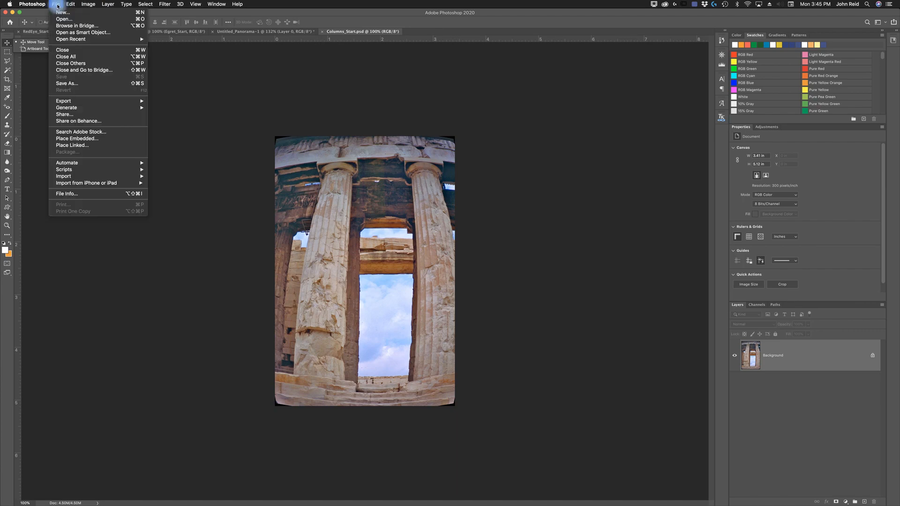
click(61, 84)
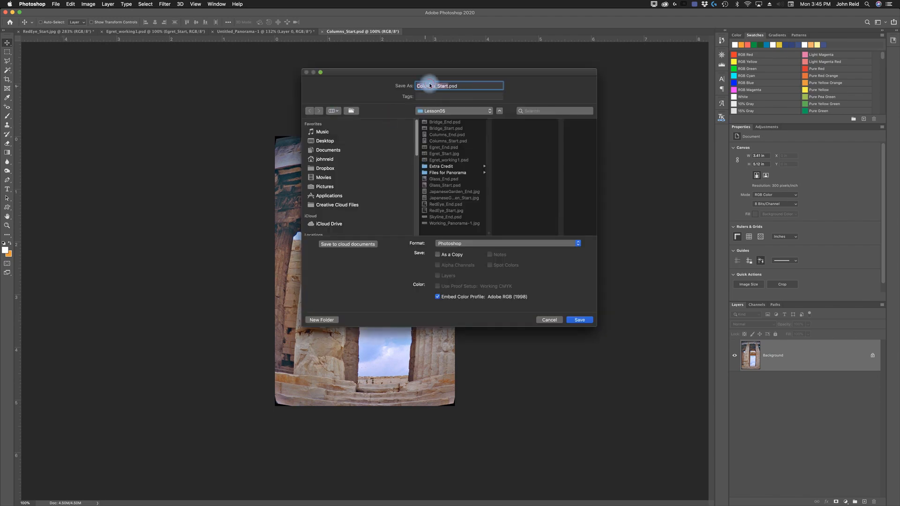
click(445, 86)
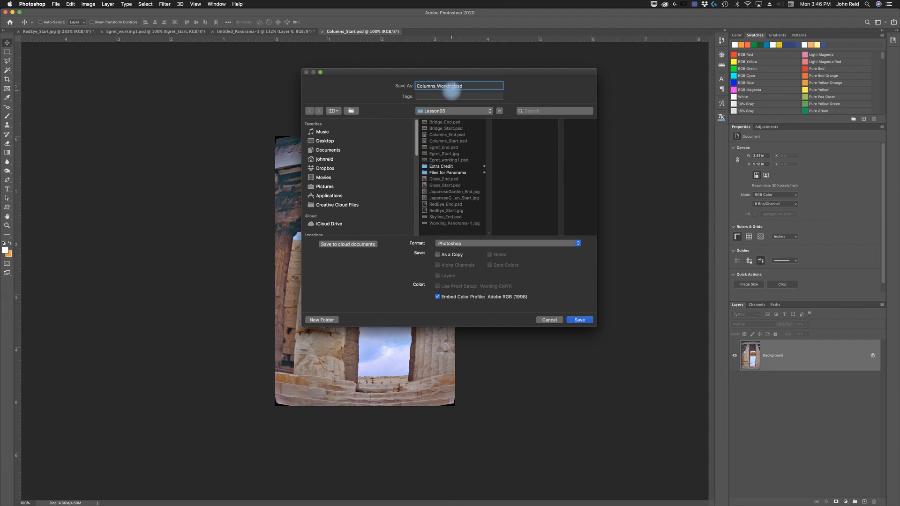
click(578, 323)
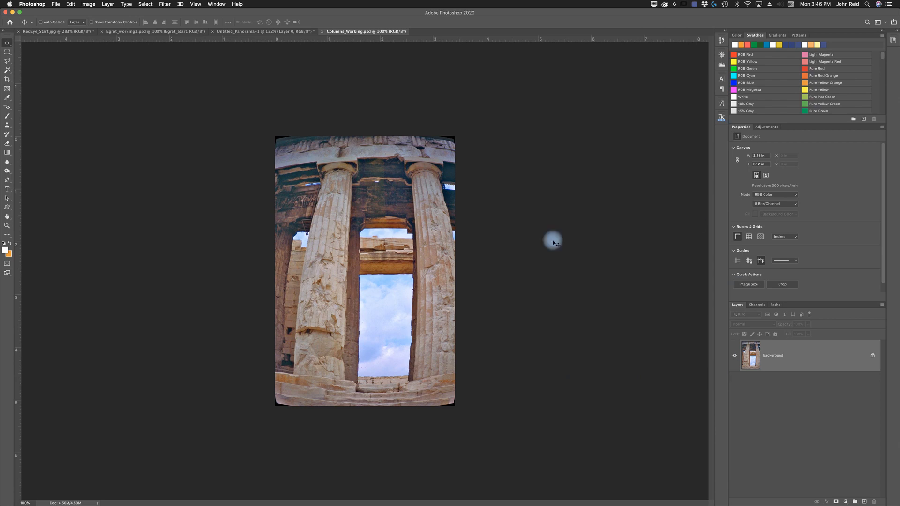
- Open the Lens Correction filter and toggle the Show Grid option off and back on
click(166, 6)
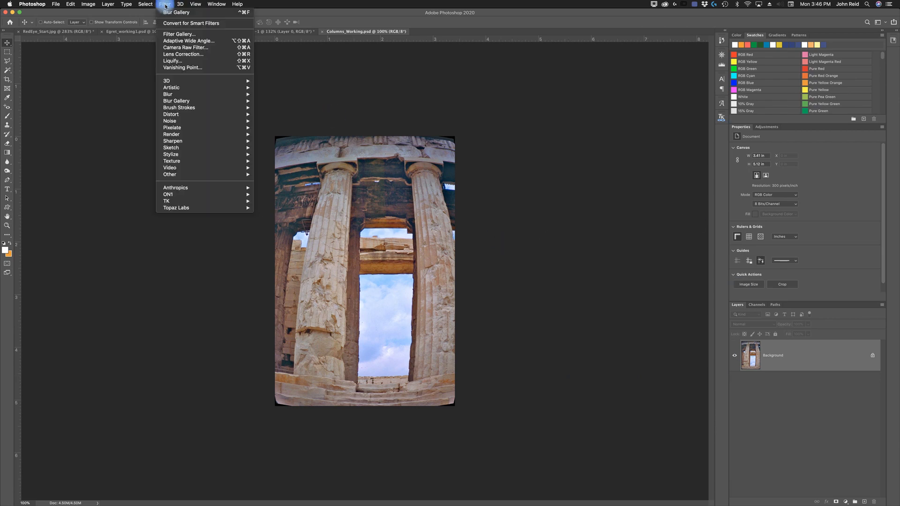
click(176, 55)
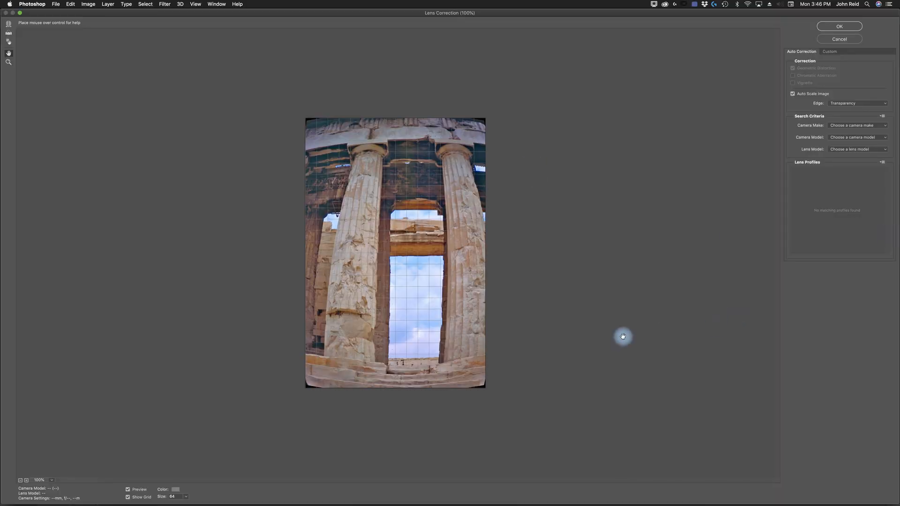
mouse_move(133, 501)
click(128, 498)
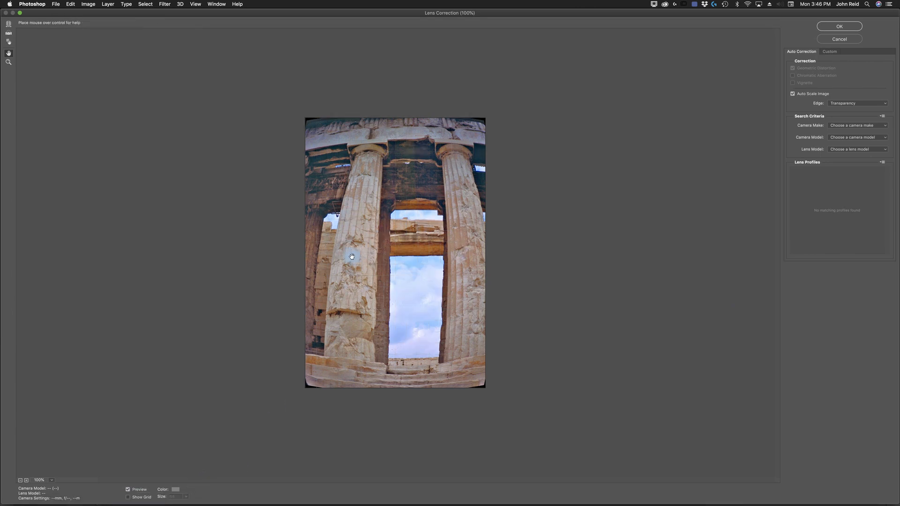
click(128, 497)
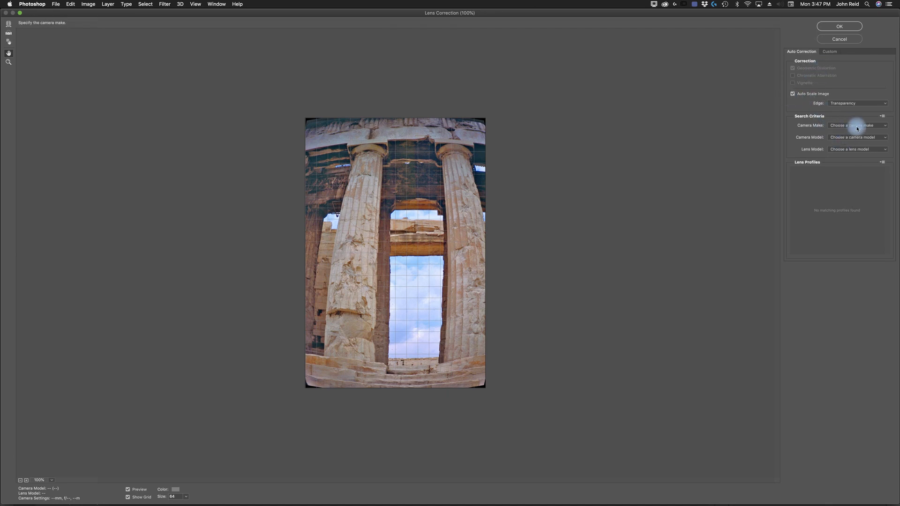
- Browse the camera make list for a matching lens profile
click(885, 125)
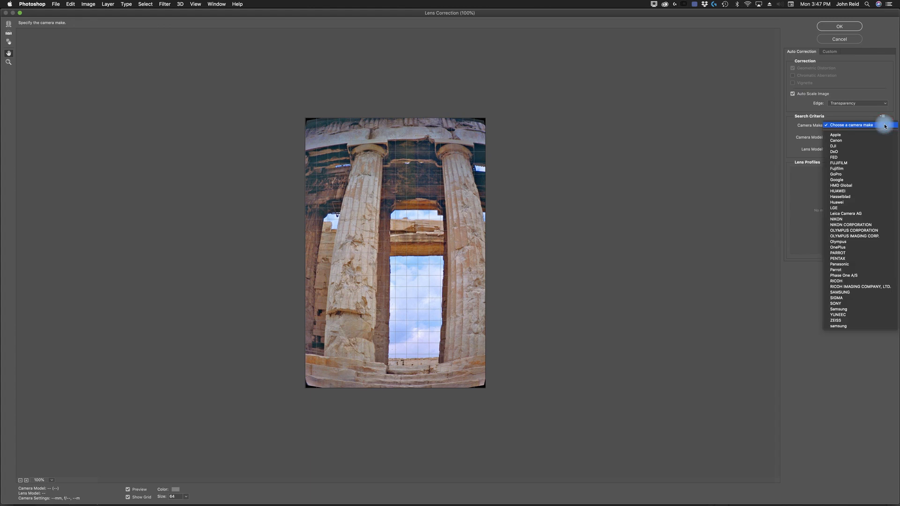
click(817, 153)
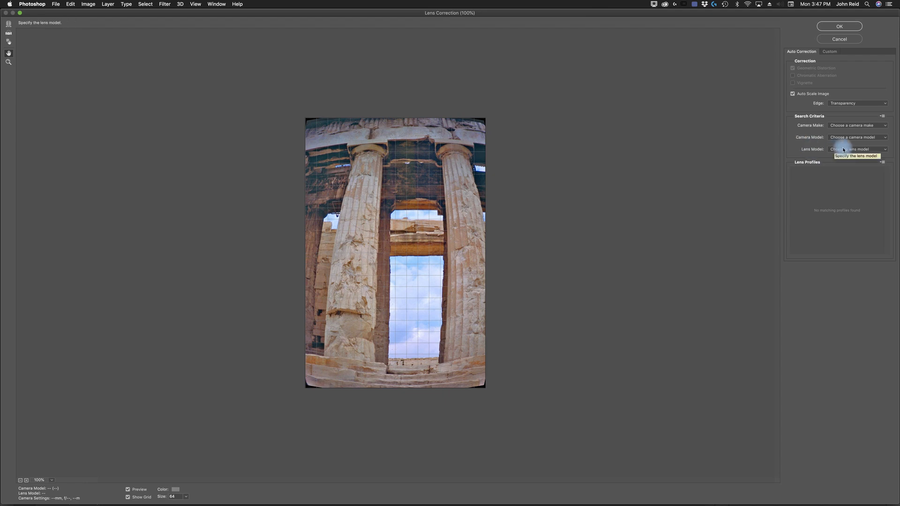
click(792, 95)
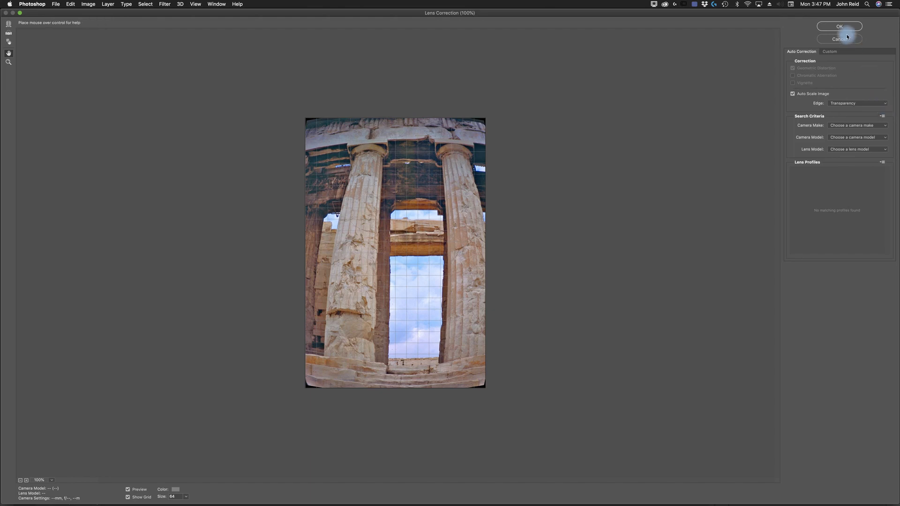
- In the Custom settings, set Remove Distortion to +52 and apply the Lens Correction
click(829, 52)
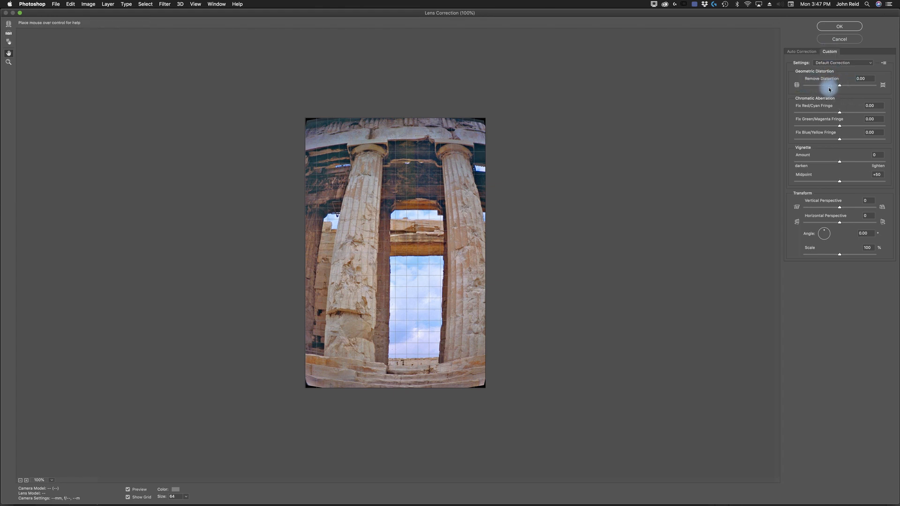
click(845, 86)
drag(845, 86, 816, 89)
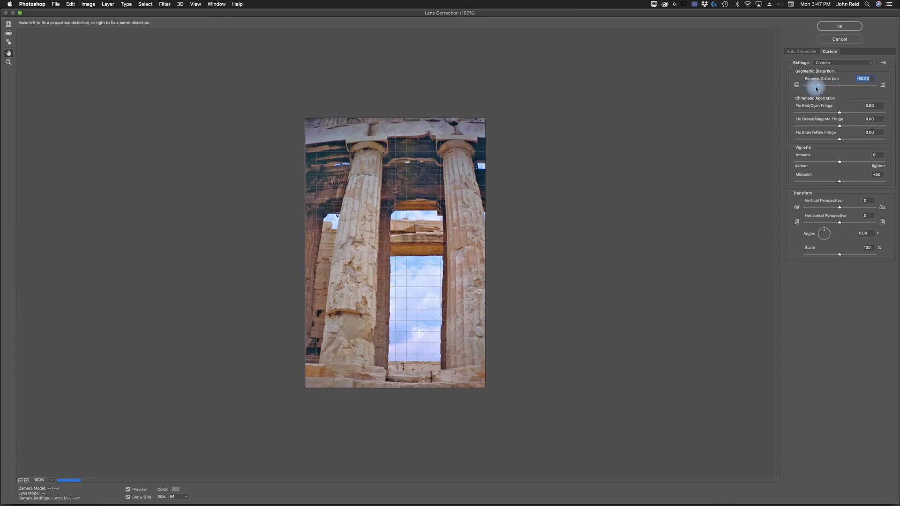
drag(815, 88, 846, 88)
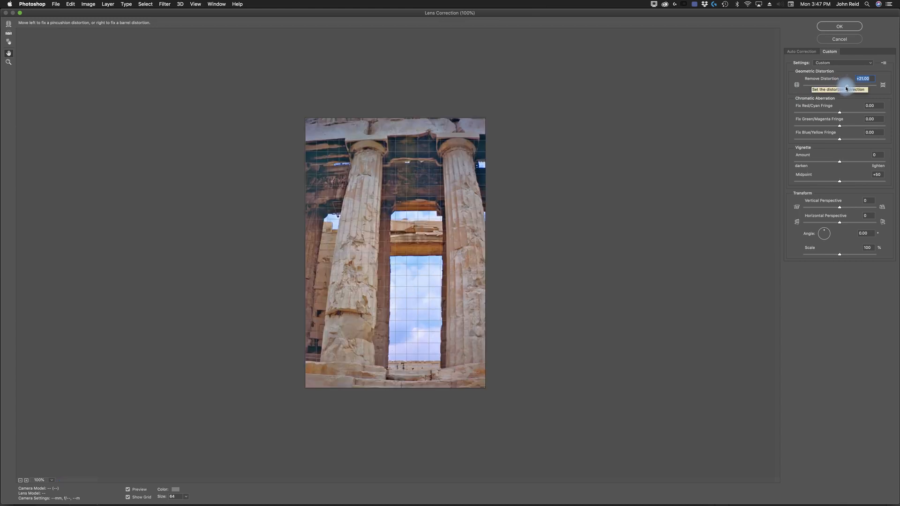
click(861, 79)
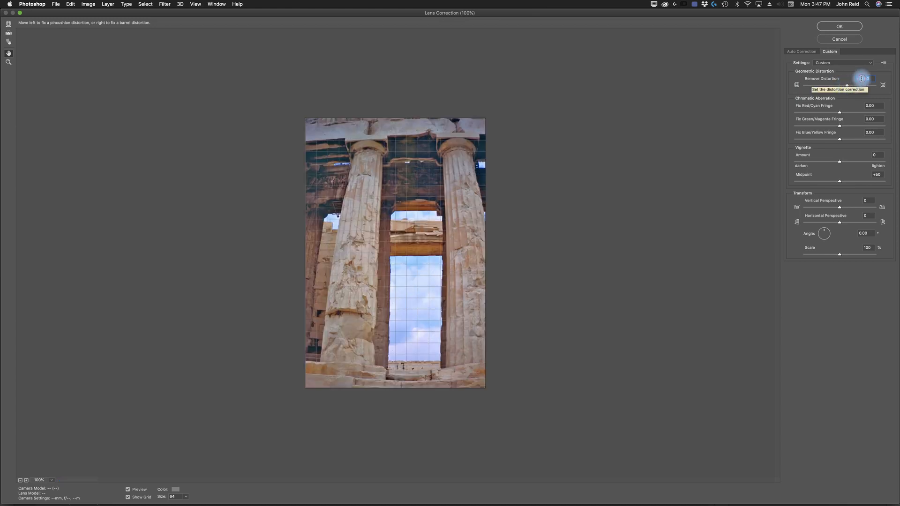
text(+52)
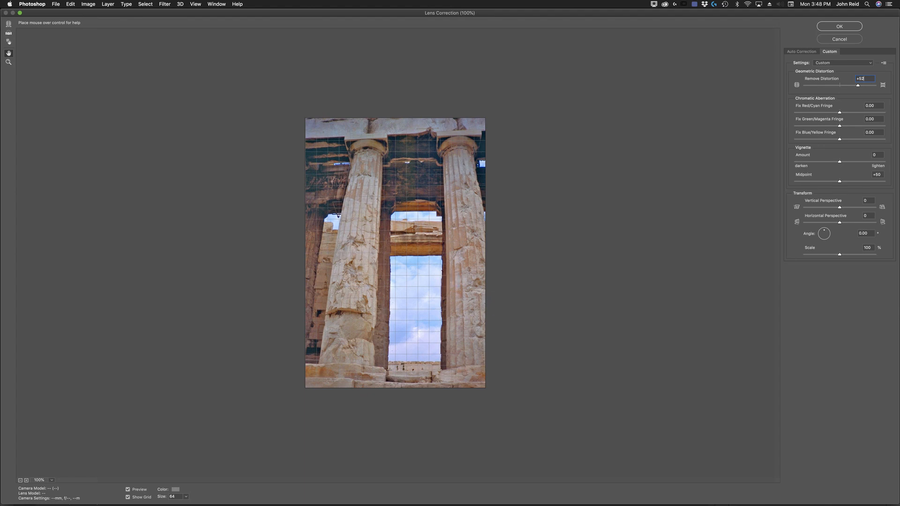
click(641, 275)
click(839, 28)
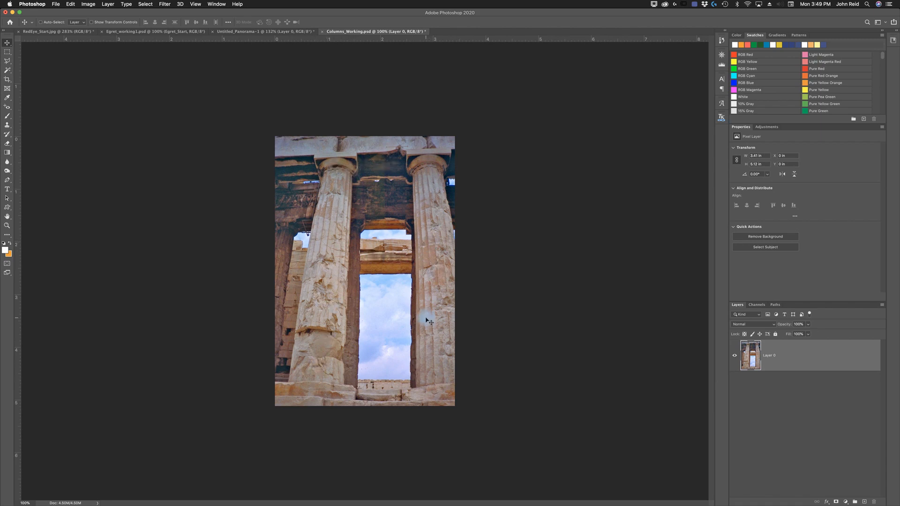
- Save Columns_Working.psd and switch to Adobe Bridge
click(56, 5)
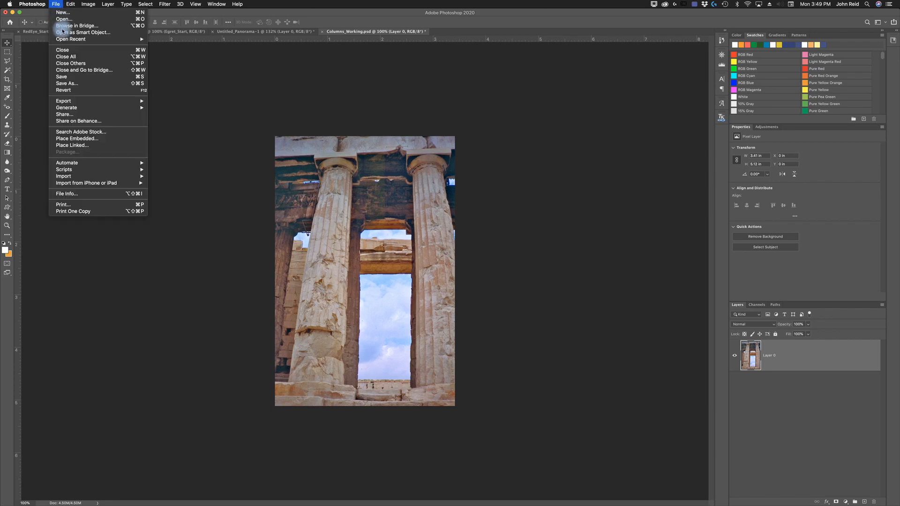
click(66, 79)
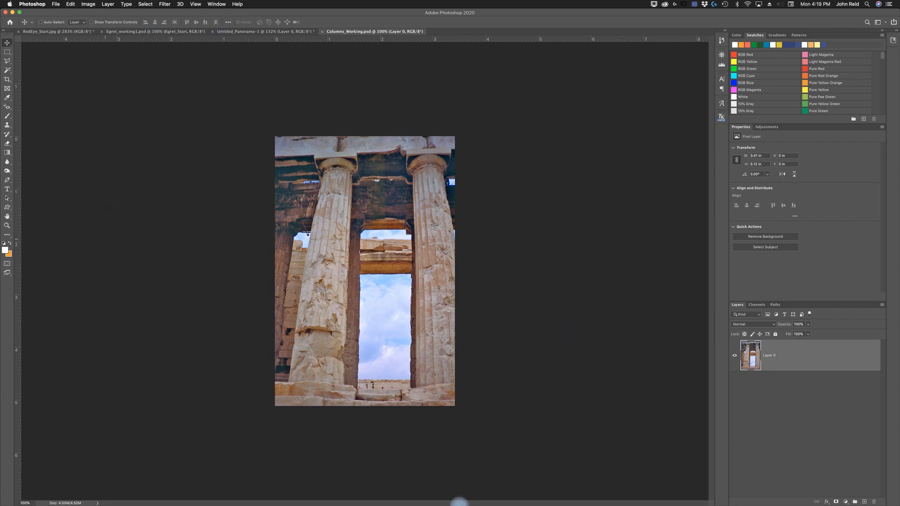
mouse_move(645, 503)
click(725, 492)
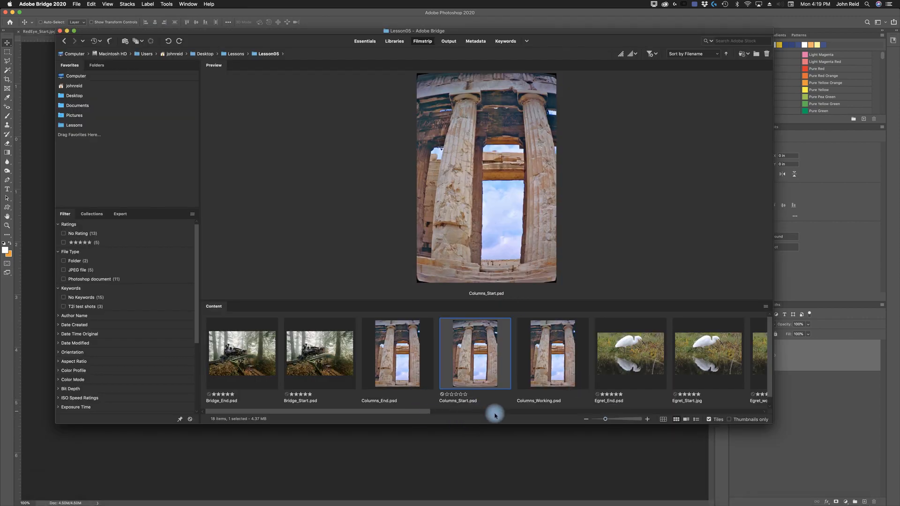
- Open Glass_Start.psd from the Lesson05 folder into Photoshop
click(669, 412)
click(599, 366)
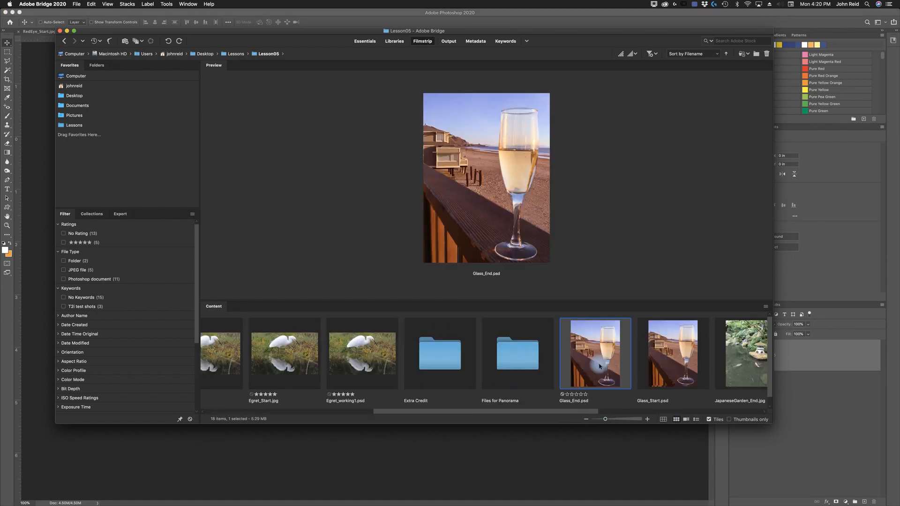
click(675, 362)
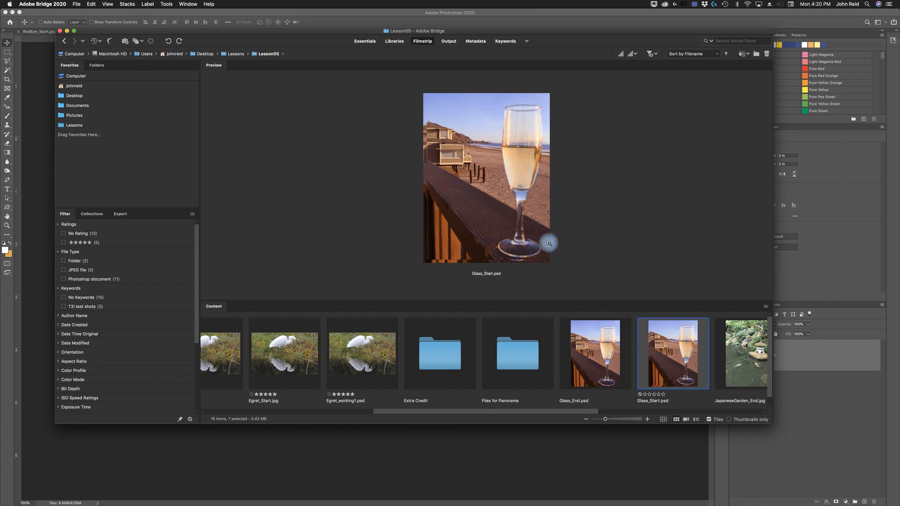
double_click(671, 362)
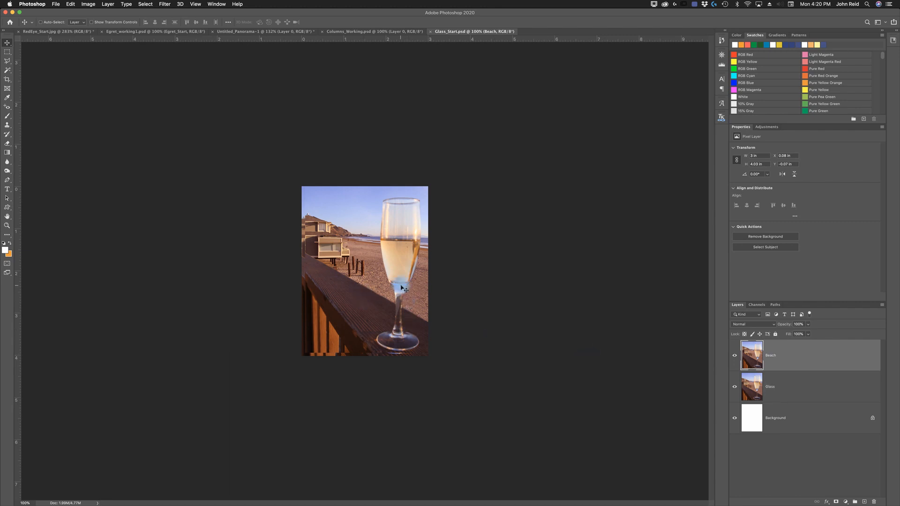
- Fit the image on screen and toggle the Beach layer's visibility to compare the two layers
key(super+0)
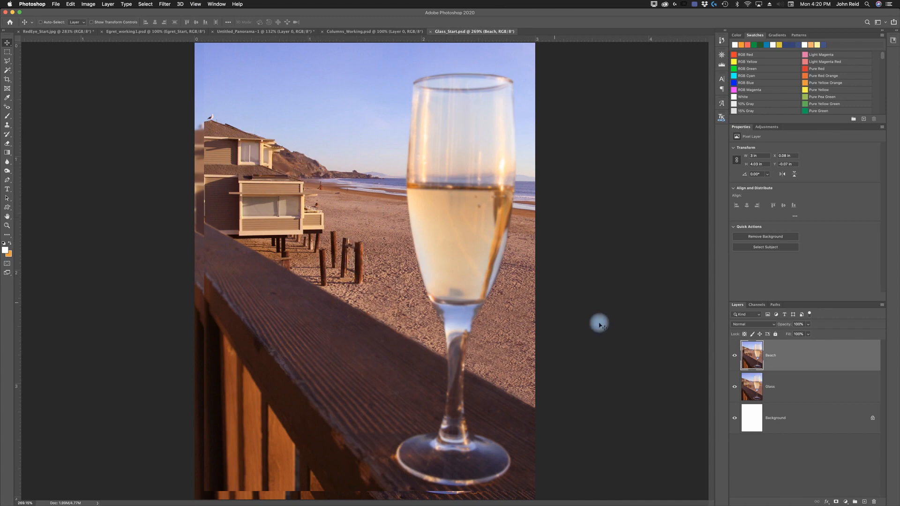
click(735, 358)
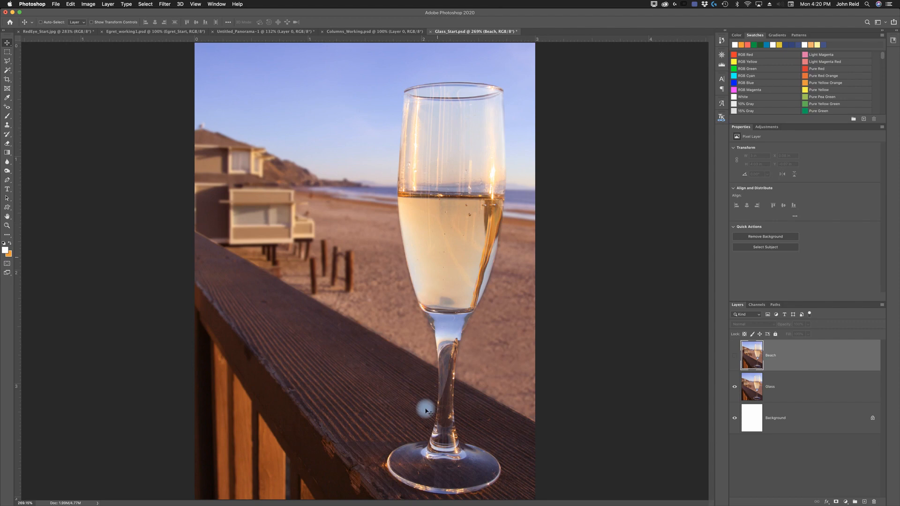
click(735, 356)
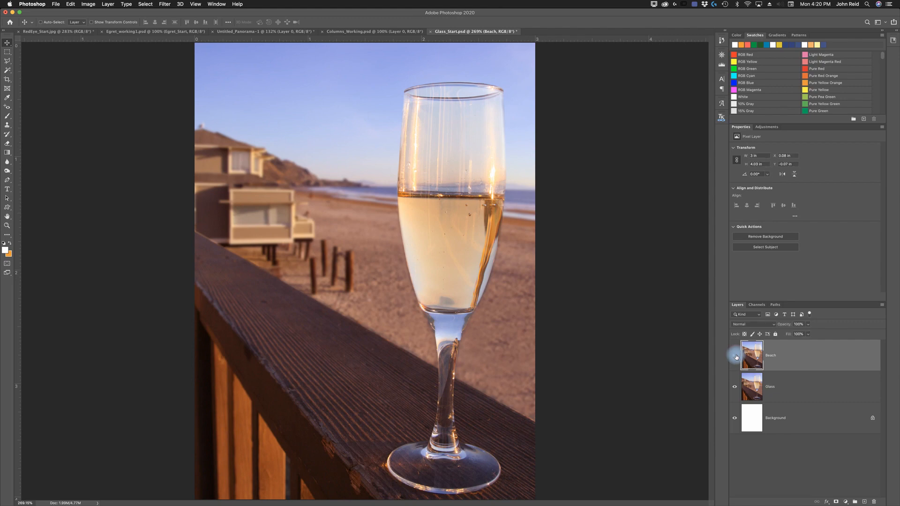
click(736, 357)
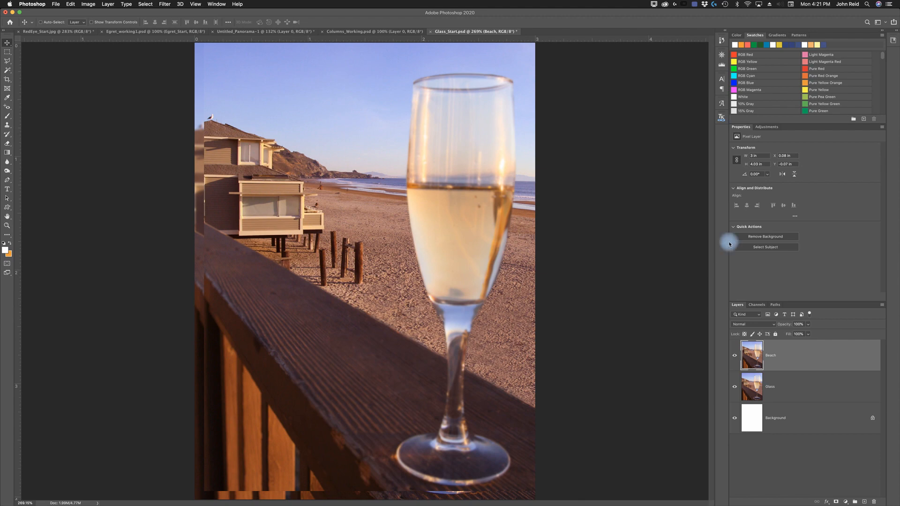
- Save the document as Glass_Working.psd in the Lesson05 folder
click(55, 4)
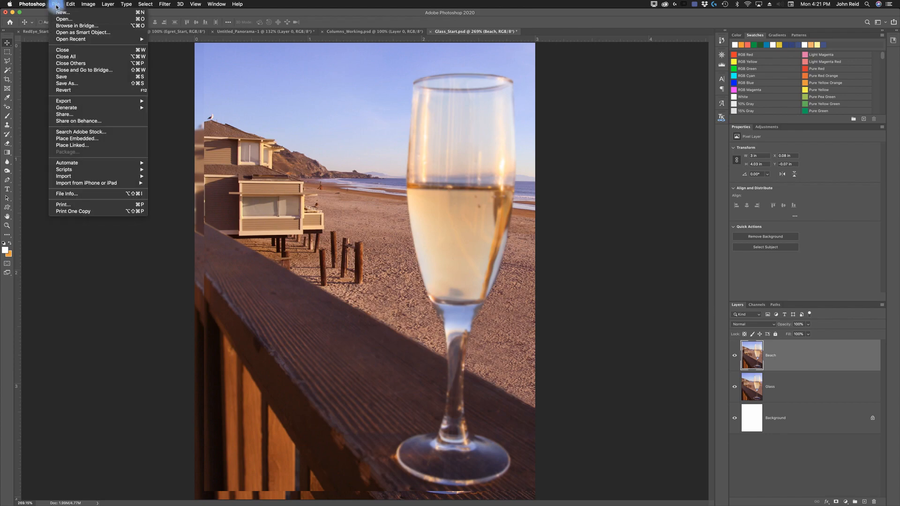
click(70, 85)
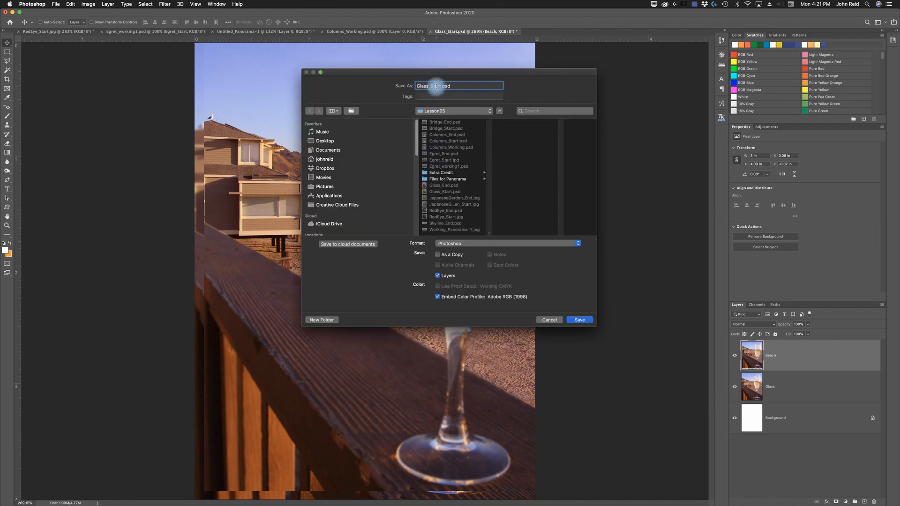
double_click(435, 86)
key(BackSpace)
text(Working)
click(581, 322)
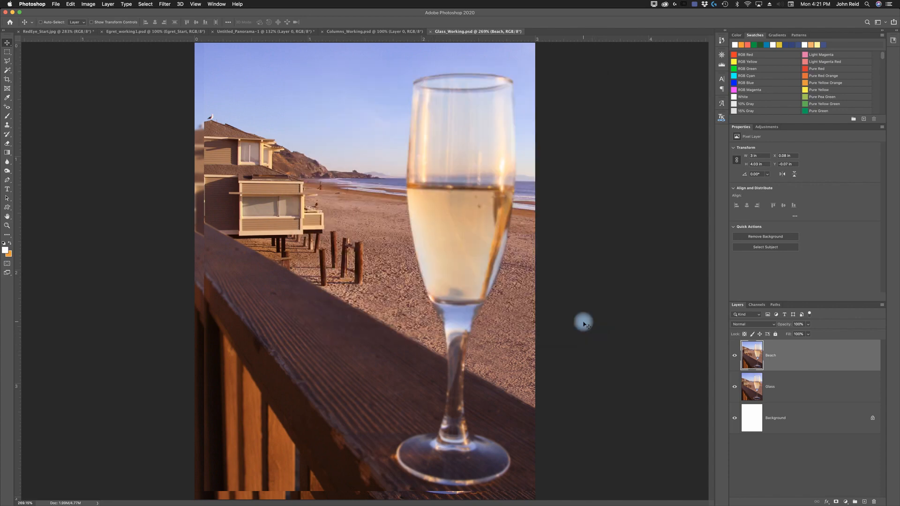
- Select the Beach and Glass layers and auto-align them with Auto projection, Vignette Removal and Geometric Distortion turned off
shift+click(806, 383)
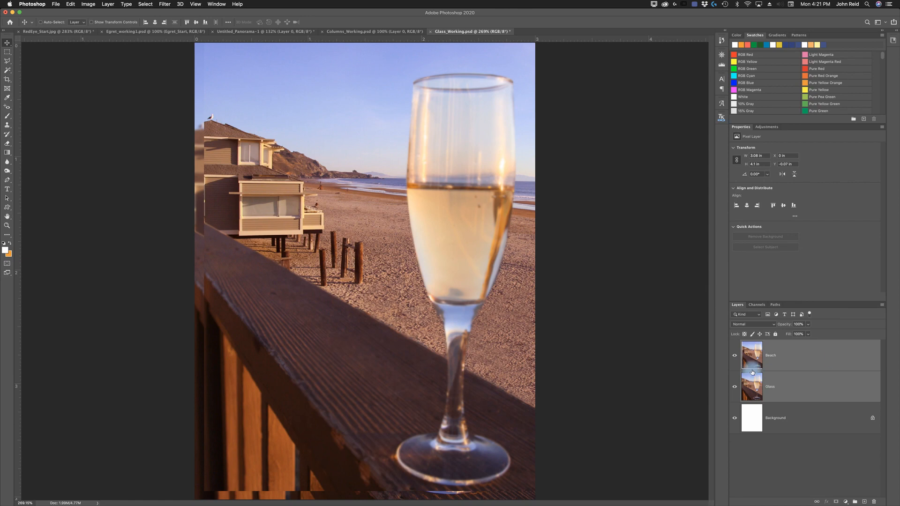
click(70, 5)
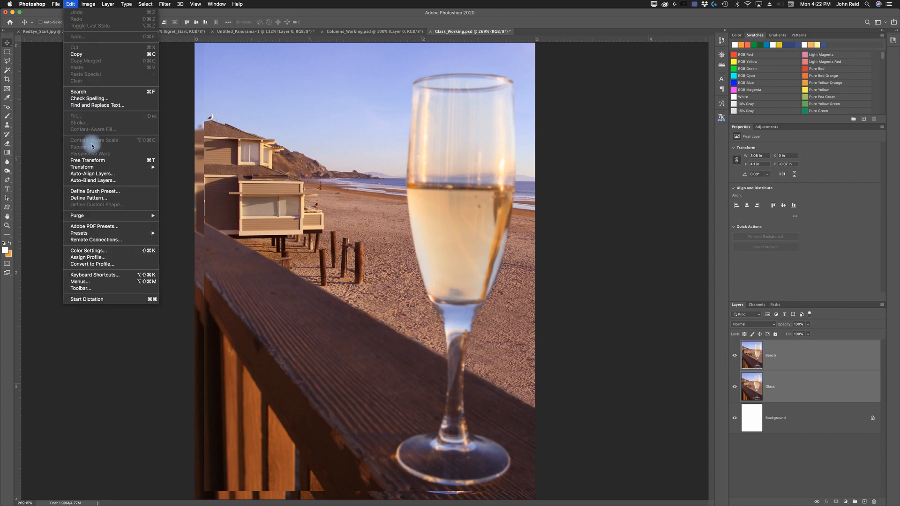
click(98, 174)
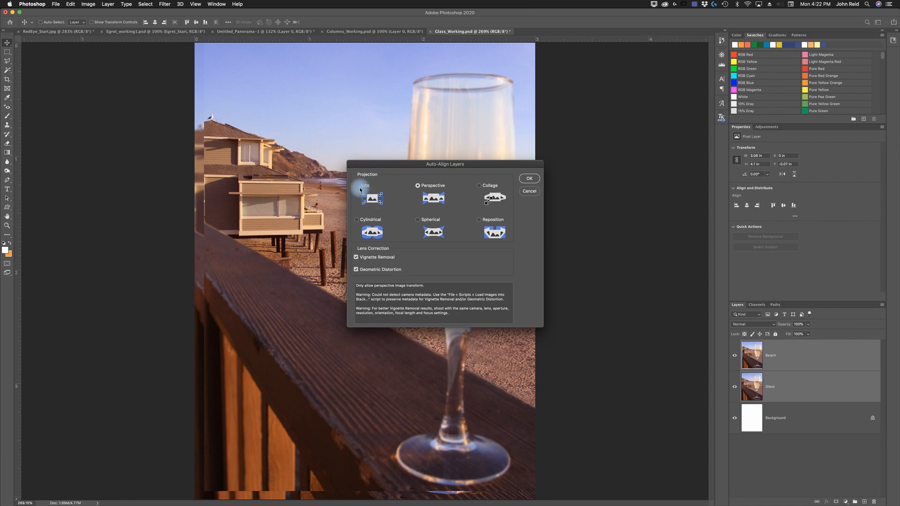
click(356, 187)
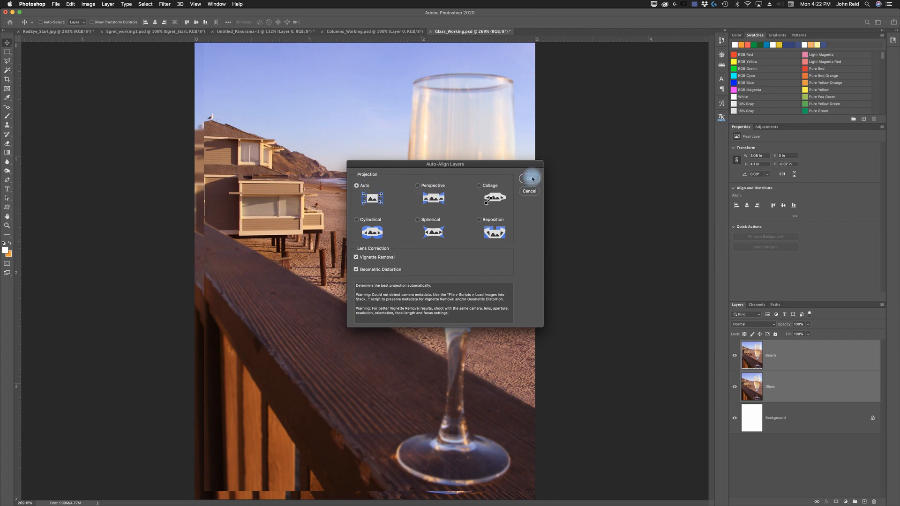
click(356, 257)
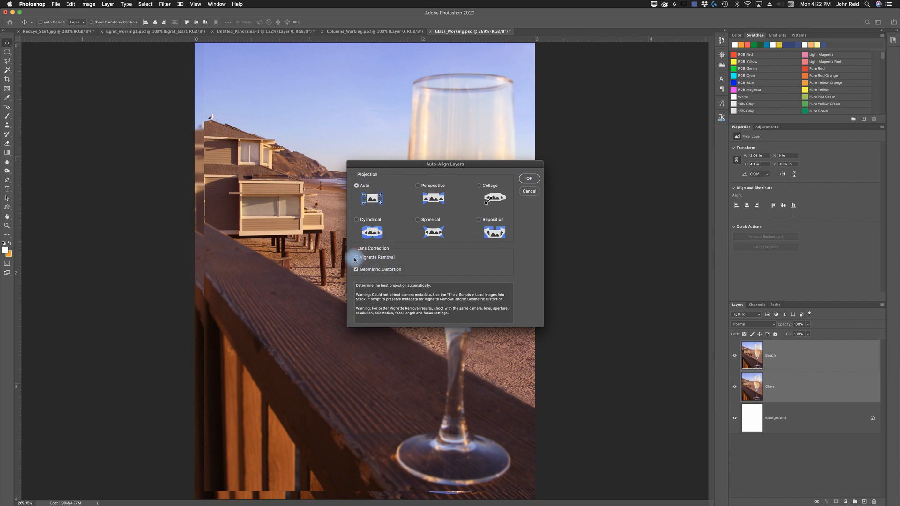
click(355, 270)
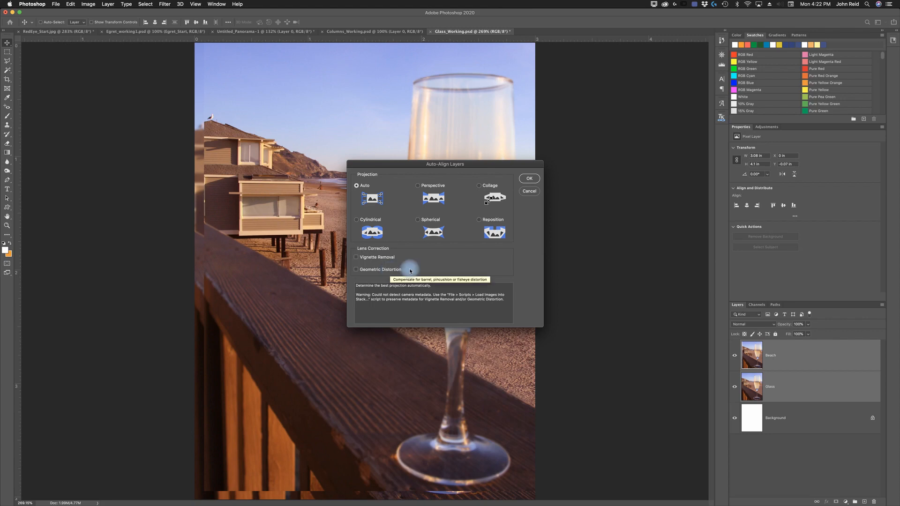
click(530, 180)
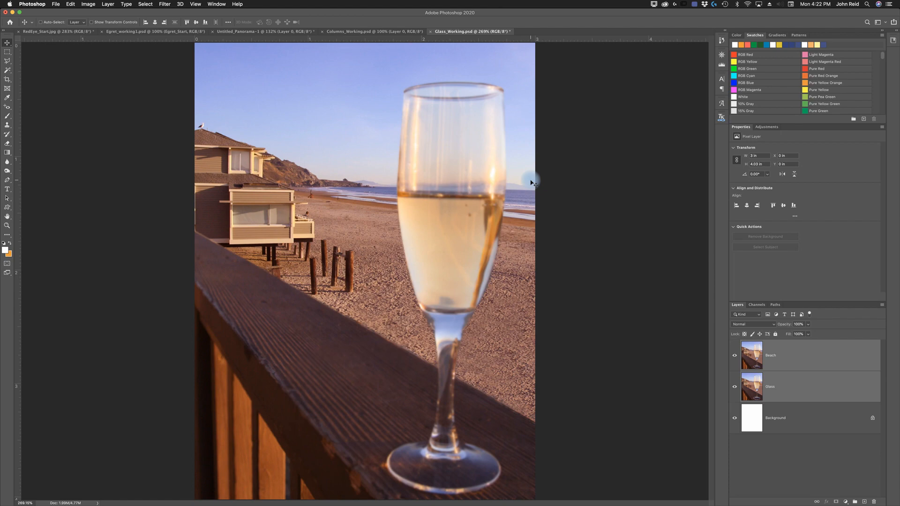
- Toggle the Beach layer's visibility repeatedly to check the alignment
click(734, 355)
click(735, 356)
click(735, 356)
click(735, 356)
click(735, 356)
click(735, 356)
click(735, 355)
- Undo and redo the auto-alignment, toggling the Beach layer to compare before and after
key(super+z)
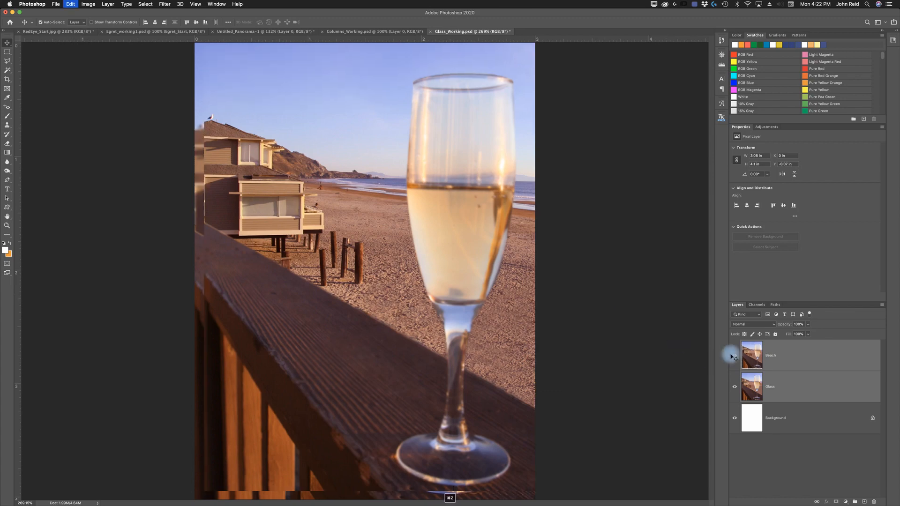
click(735, 356)
click(735, 356)
click(735, 355)
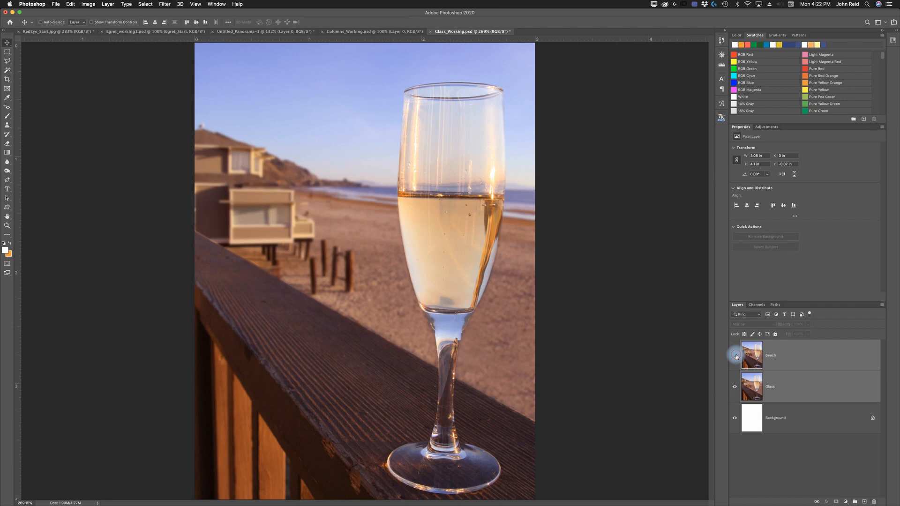
click(735, 356)
click(735, 356)
click(70, 6)
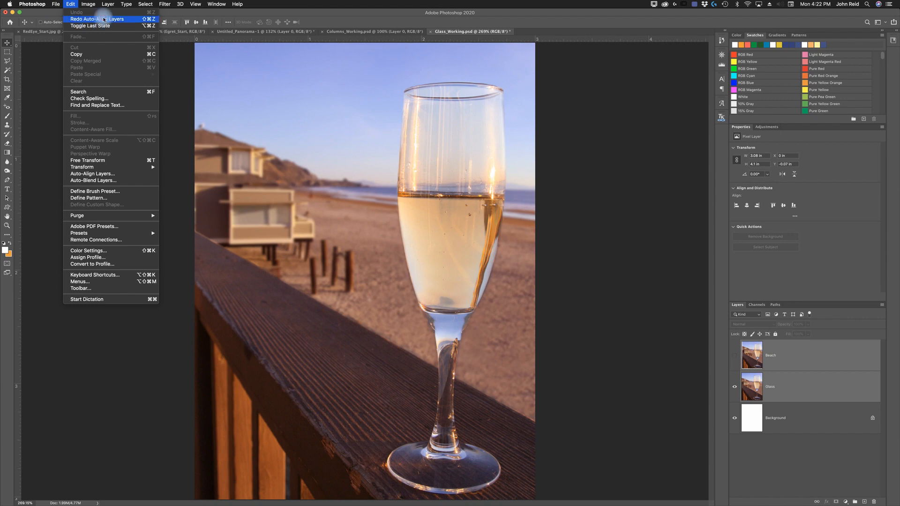
key(Return)
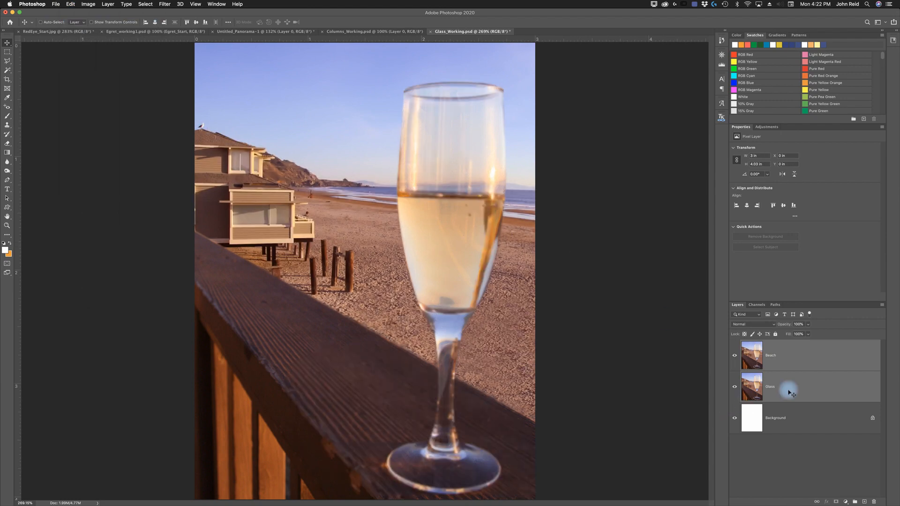
click(735, 357)
click(735, 358)
- Auto-blend the layers as Stack Images with Seamless Tones and Colors on and Content Aware Fill Transparent Areas off
click(71, 4)
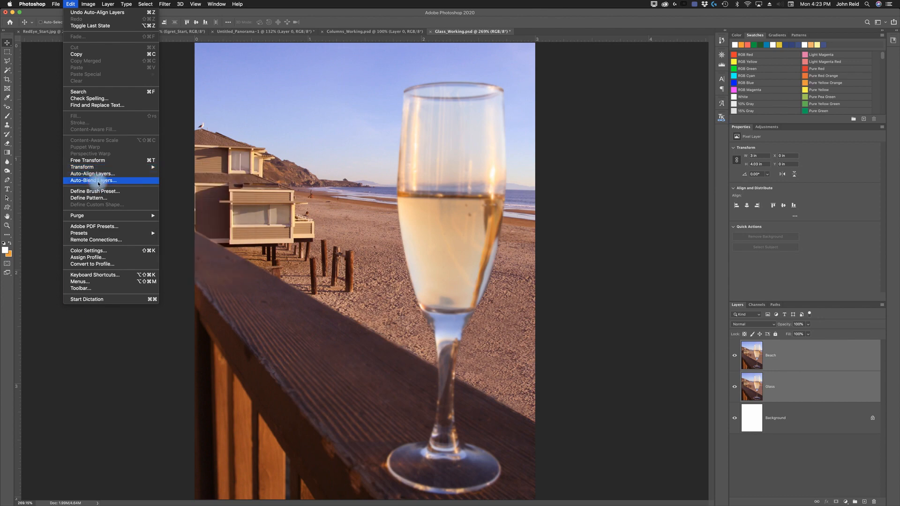
click(97, 181)
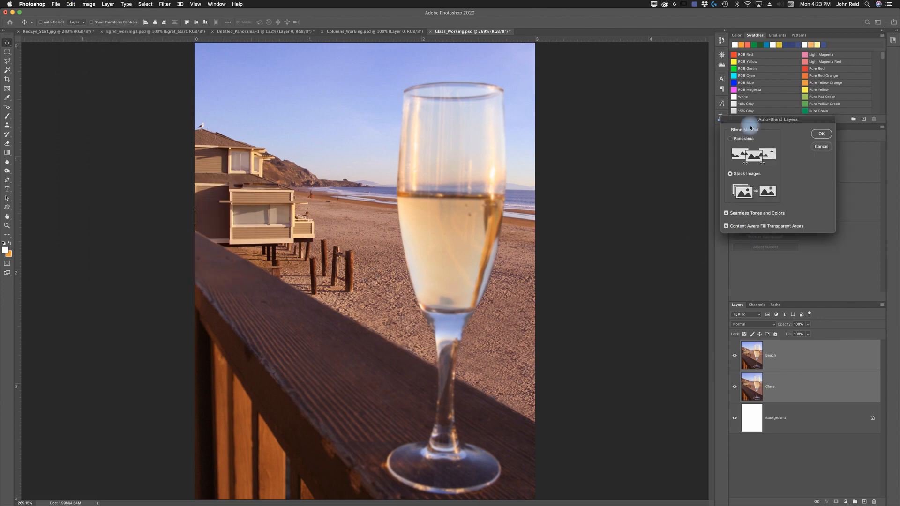
drag(749, 120, 593, 112)
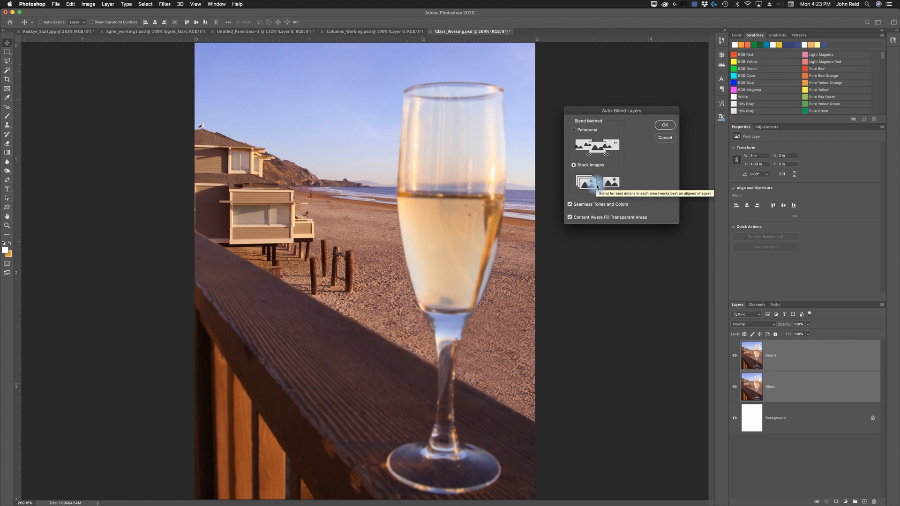
click(570, 218)
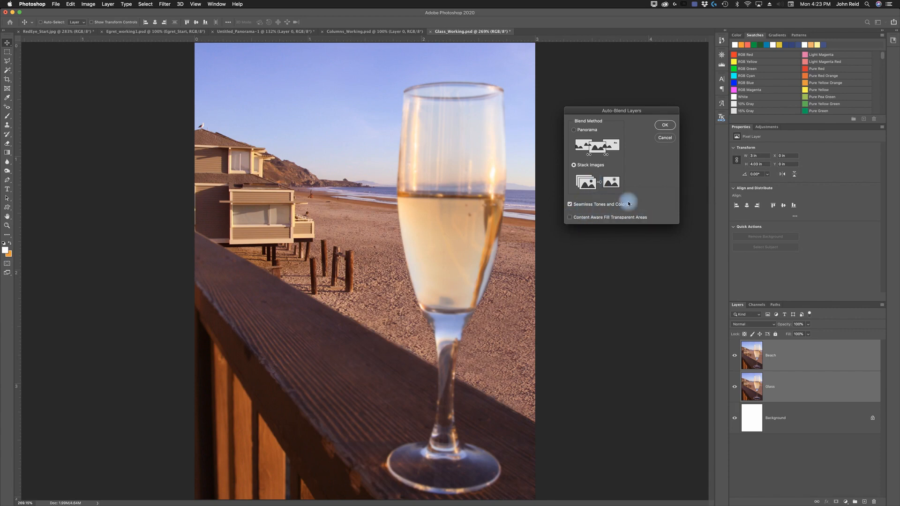
click(665, 125)
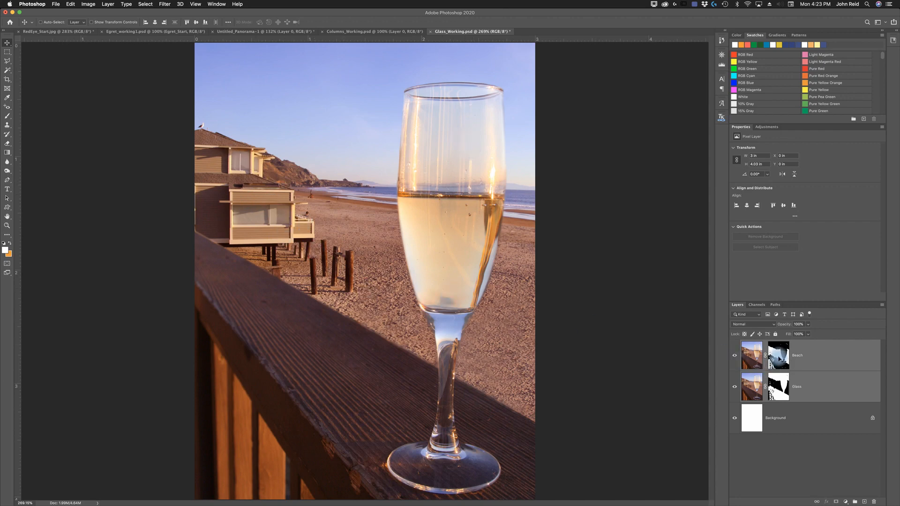
- Toggle the Beach and Glass layers' visibility to inspect the blended masks
click(734, 355)
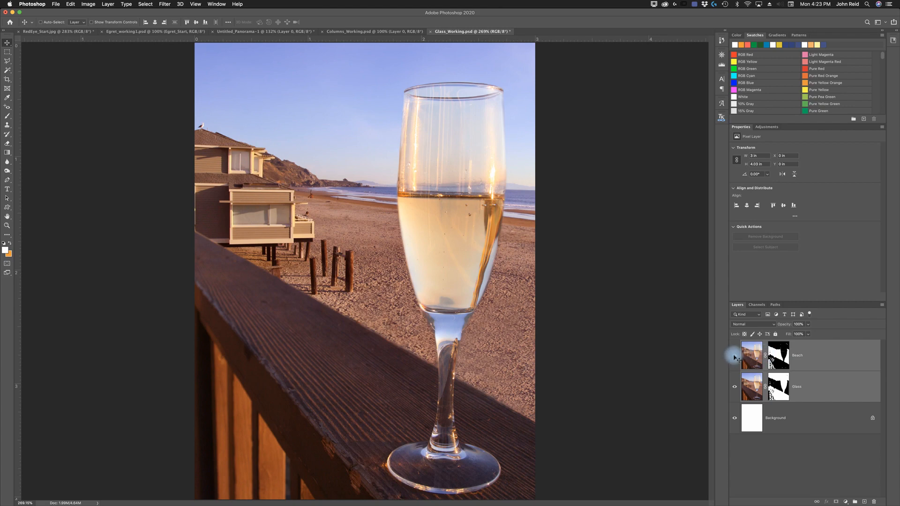
click(735, 356)
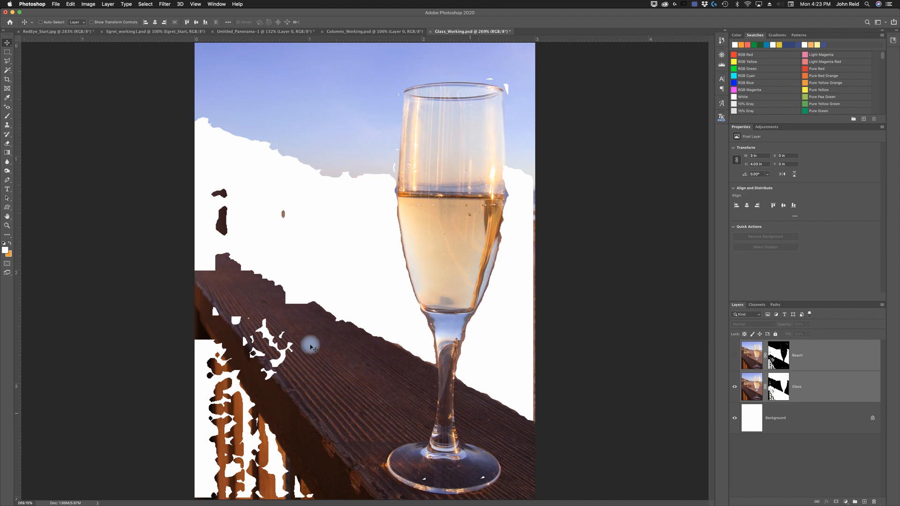
click(734, 358)
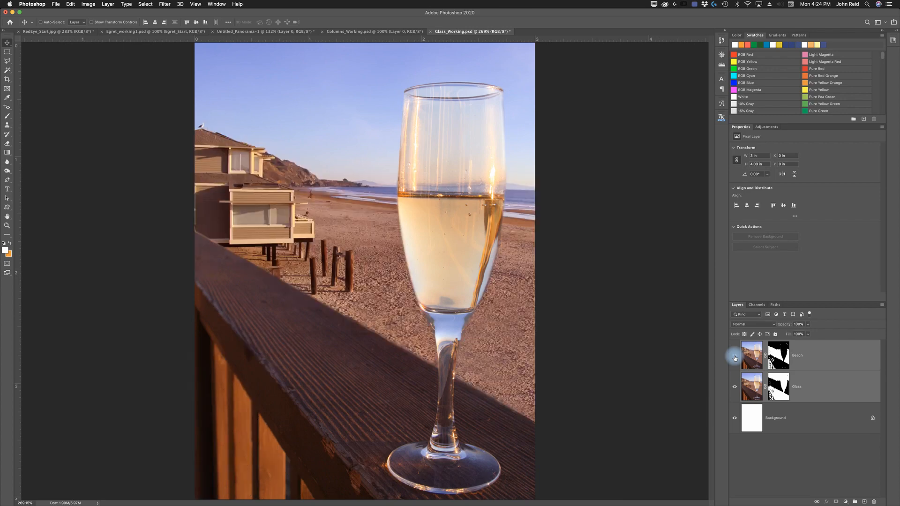
click(734, 387)
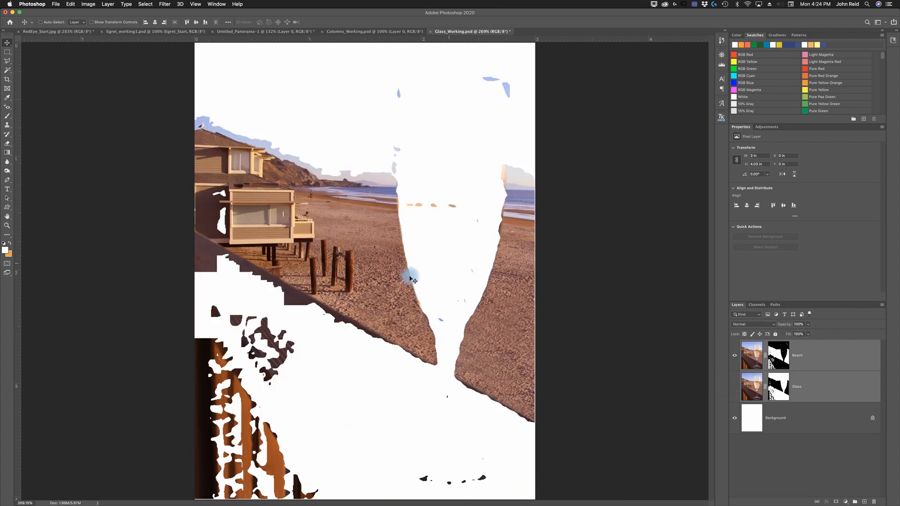
click(735, 389)
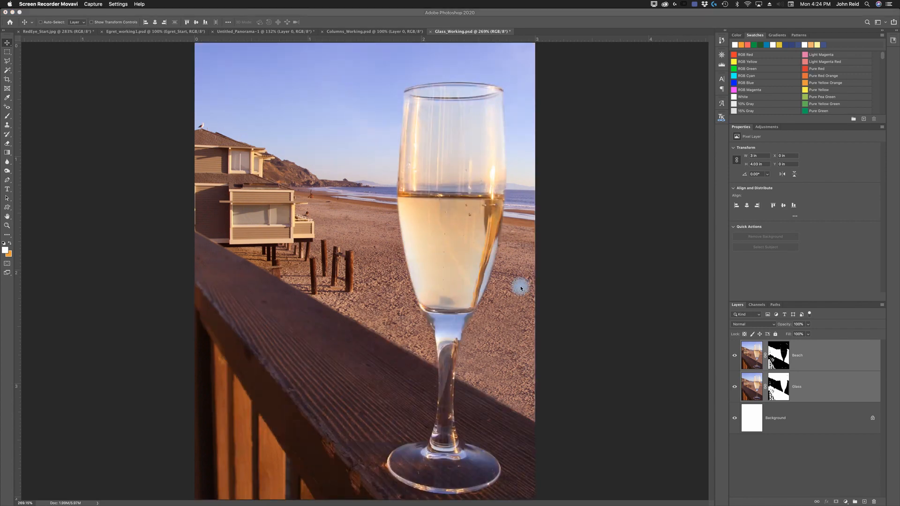
- Save a copy of the glass composite as Glass_Working.jpg in JPEG format with quality 8 High, Baseline Standard
click(114, 72)
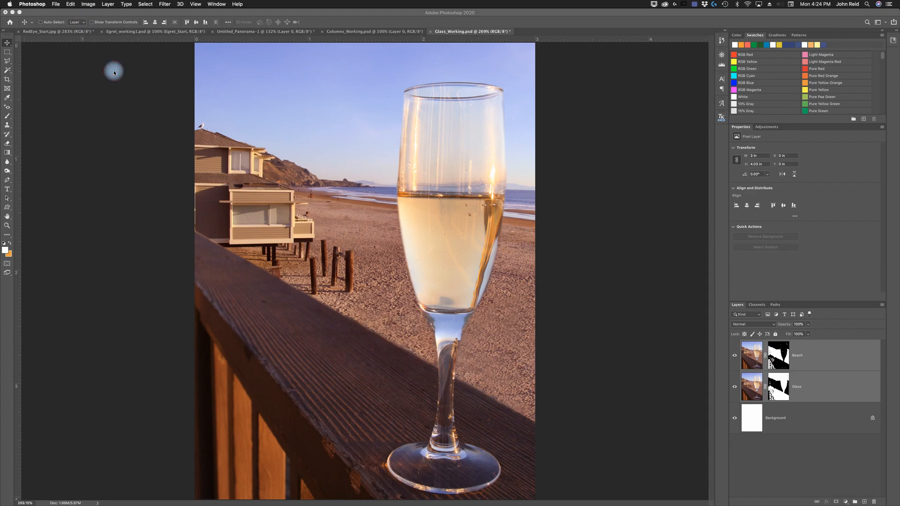
click(60, 6)
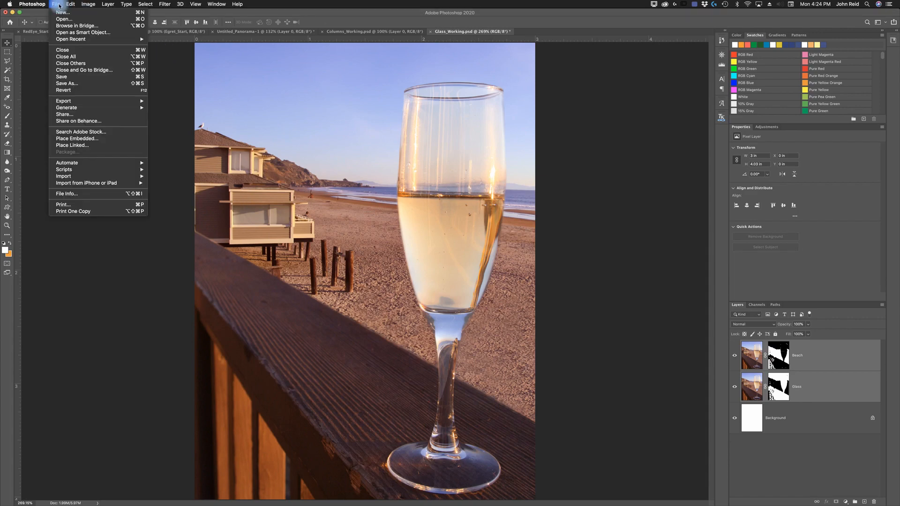
click(68, 85)
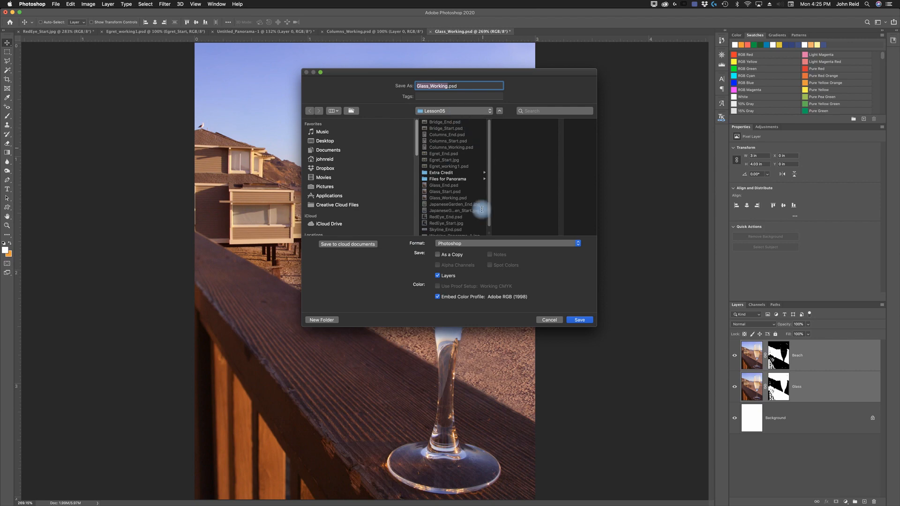
click(580, 243)
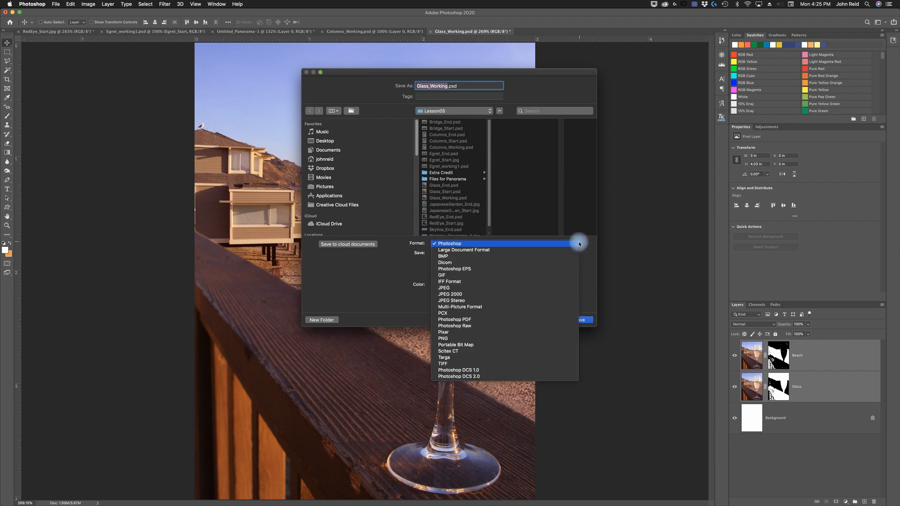
click(449, 290)
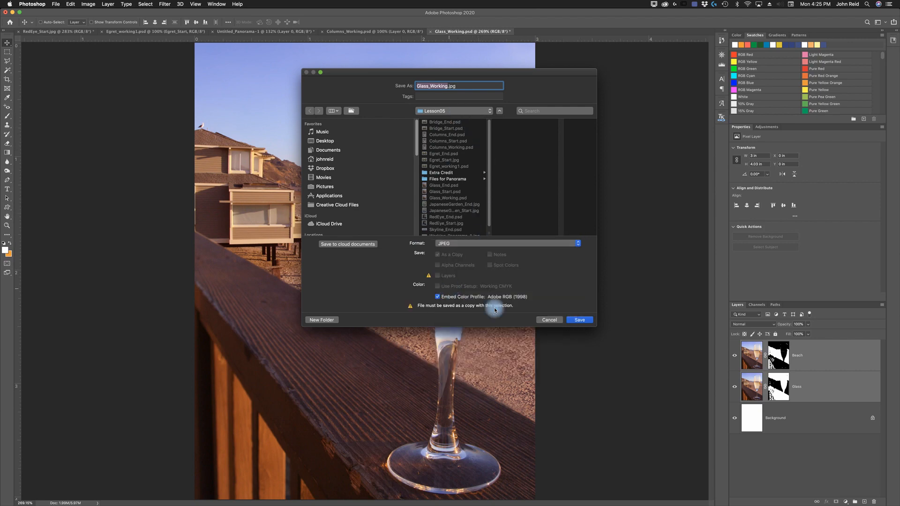
click(581, 320)
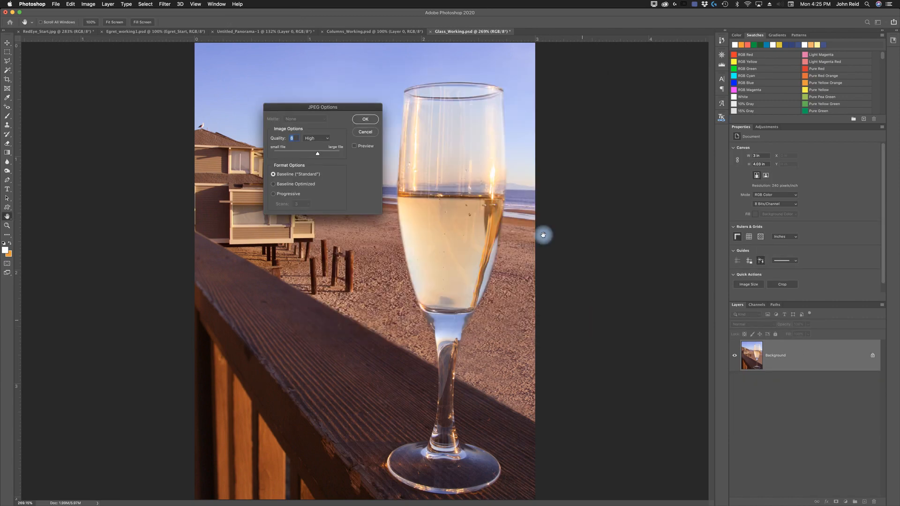
click(370, 124)
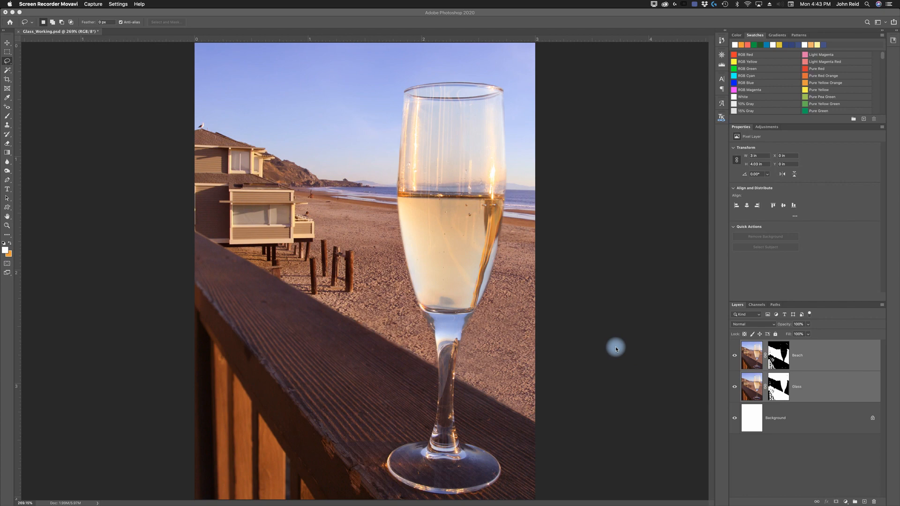
- Switch to Bridge, compare the JapaneseGarden End and Start images, and open JapaneseGarden_Start.jpg in Photoshop
mouse_move(655, 502)
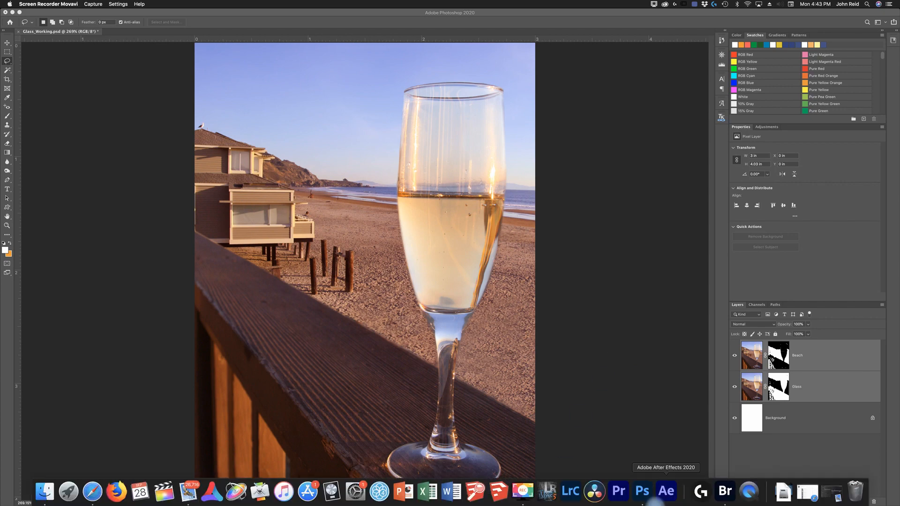
click(725, 491)
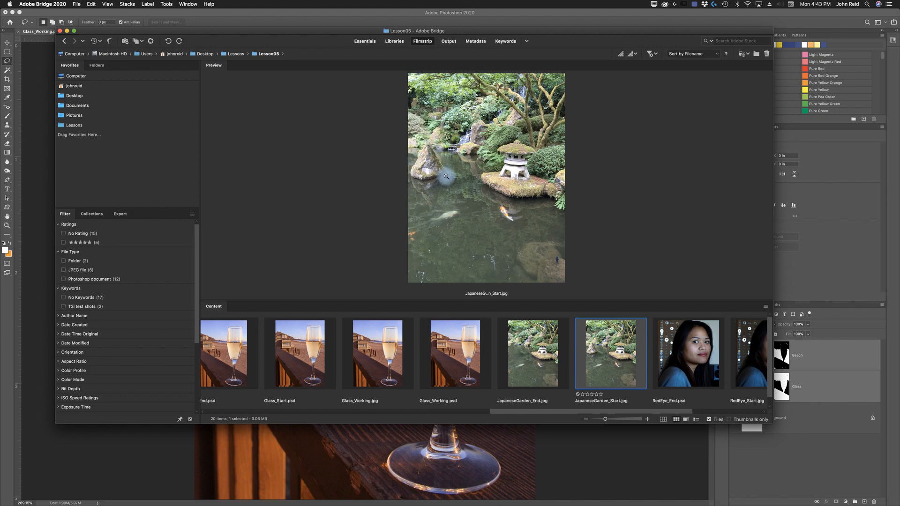
click(532, 369)
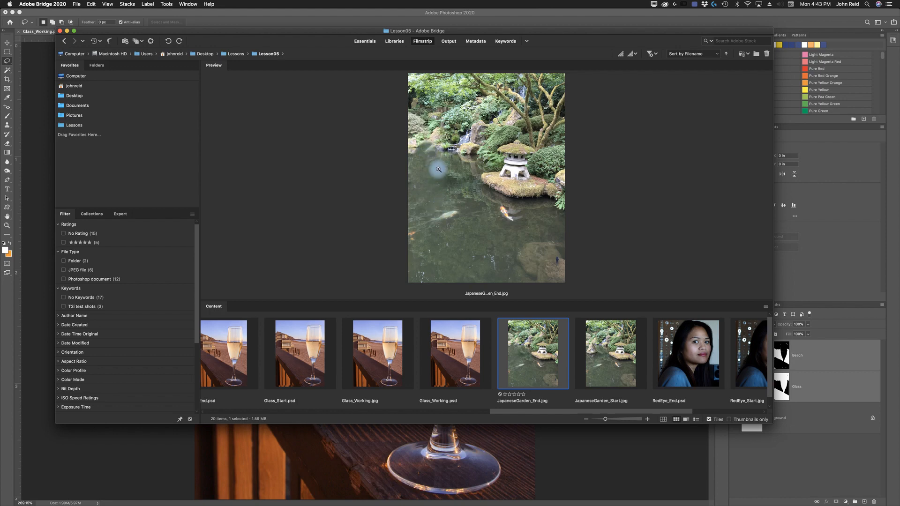
click(612, 364)
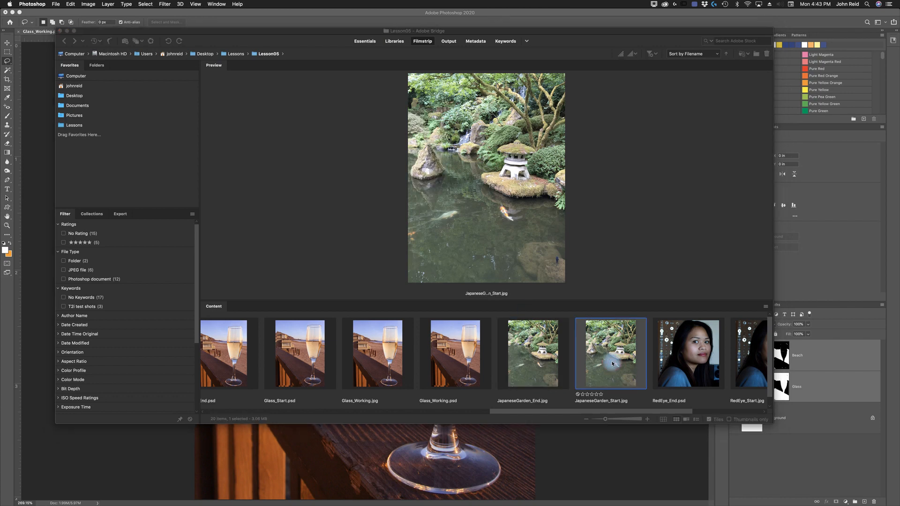
double_click(612, 363)
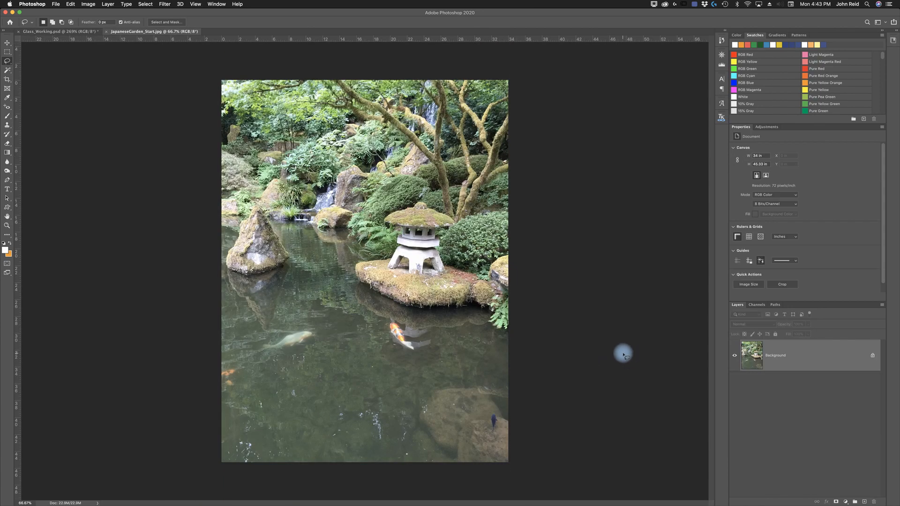
- Save the garden image as JapaneseGarden_Working.jpg with JPEG quality 10 Maximum
click(55, 5)
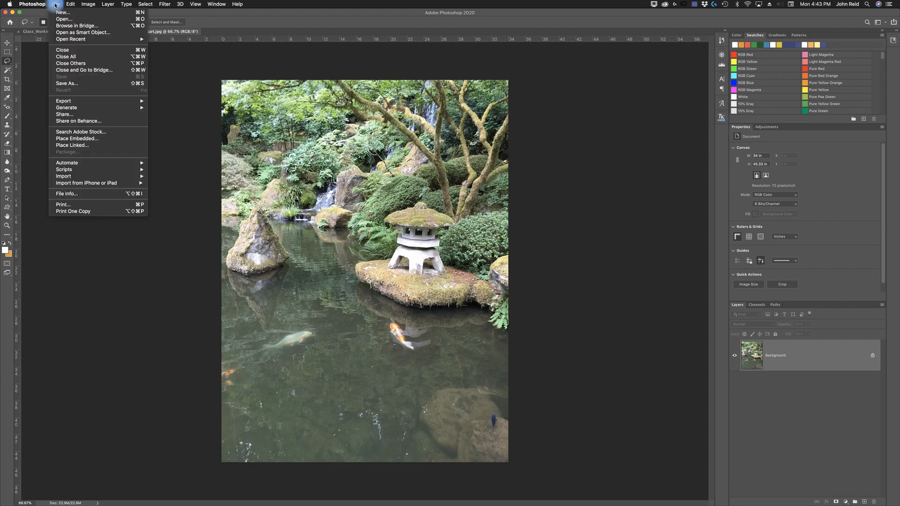
click(70, 85)
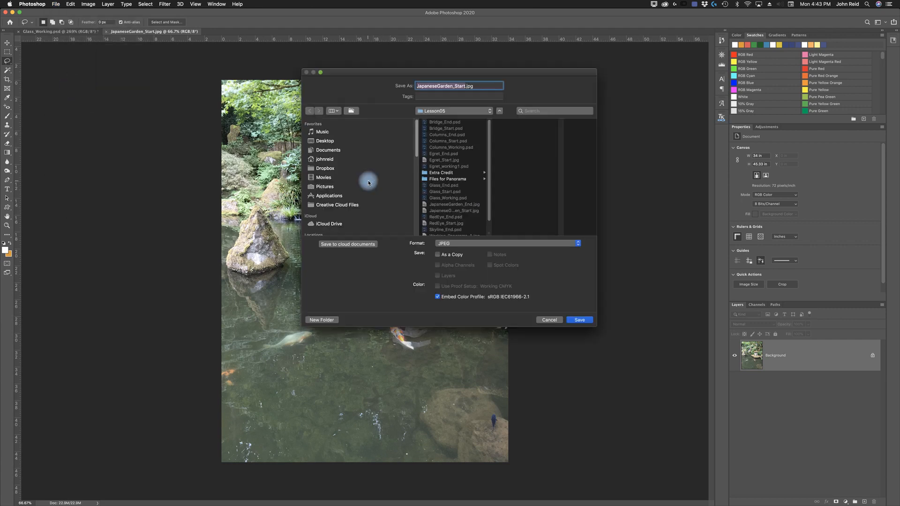
text(JapaneseGarden_Working)
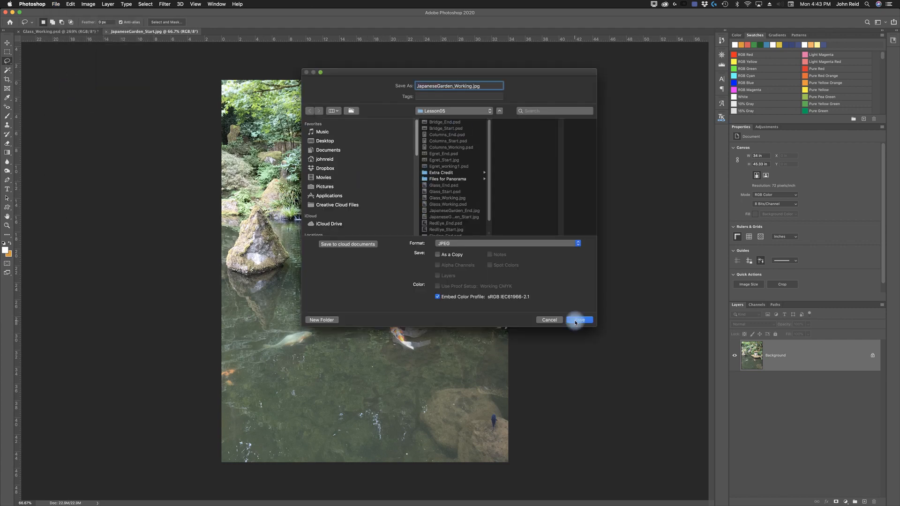
click(576, 321)
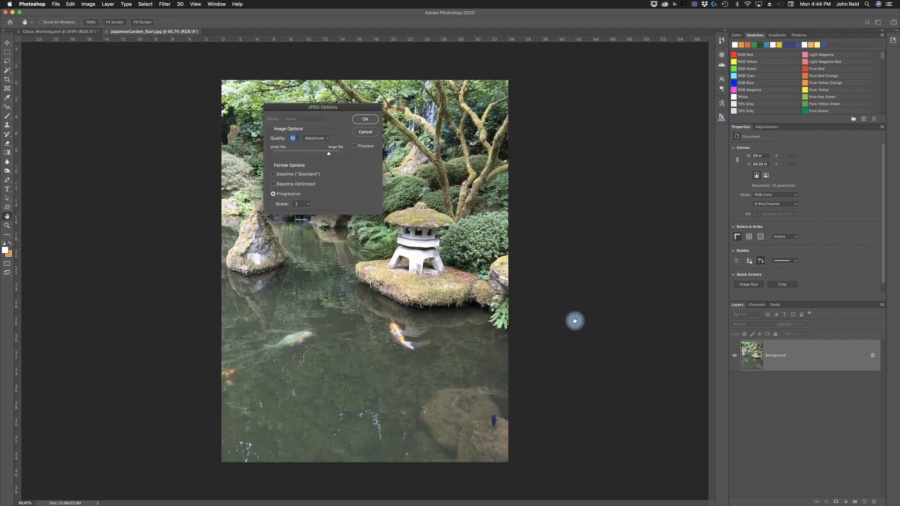
click(366, 120)
- With the Lasso Tool at a 25 px feather, select the rock on the left along with its reflection
key(l)
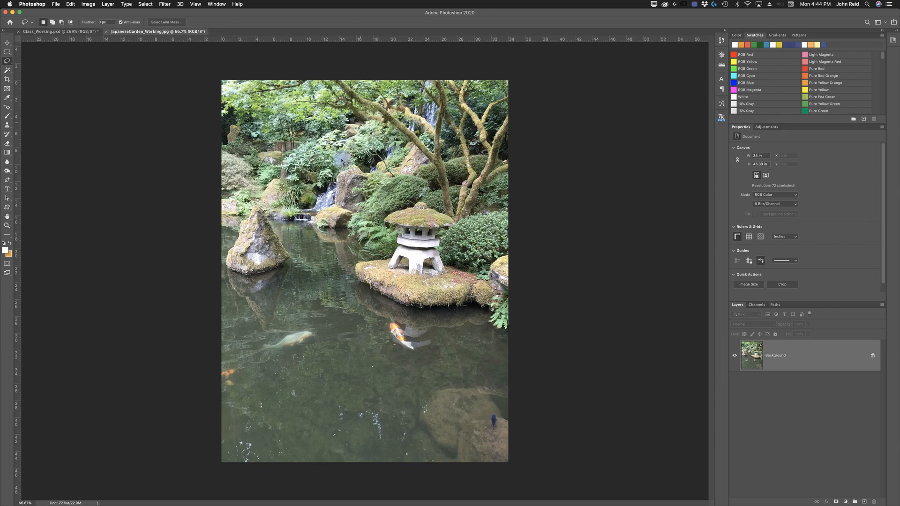
click(6, 64)
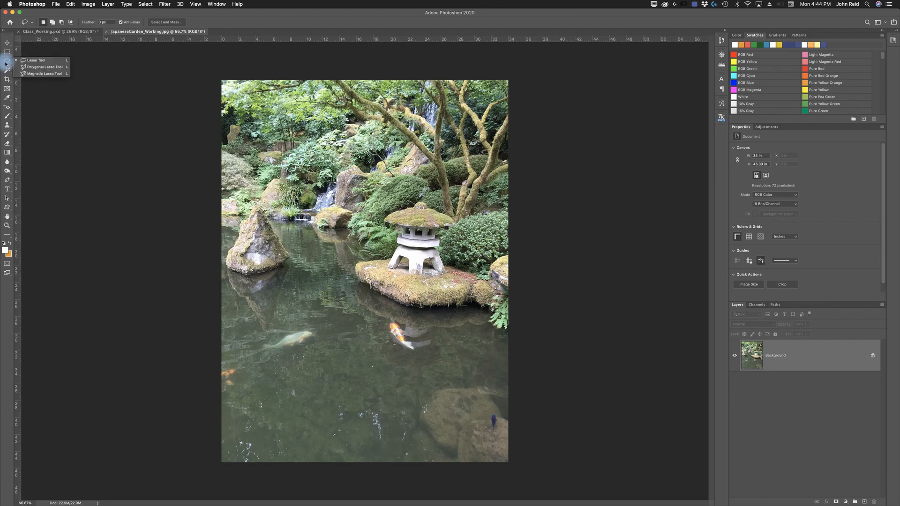
click(41, 60)
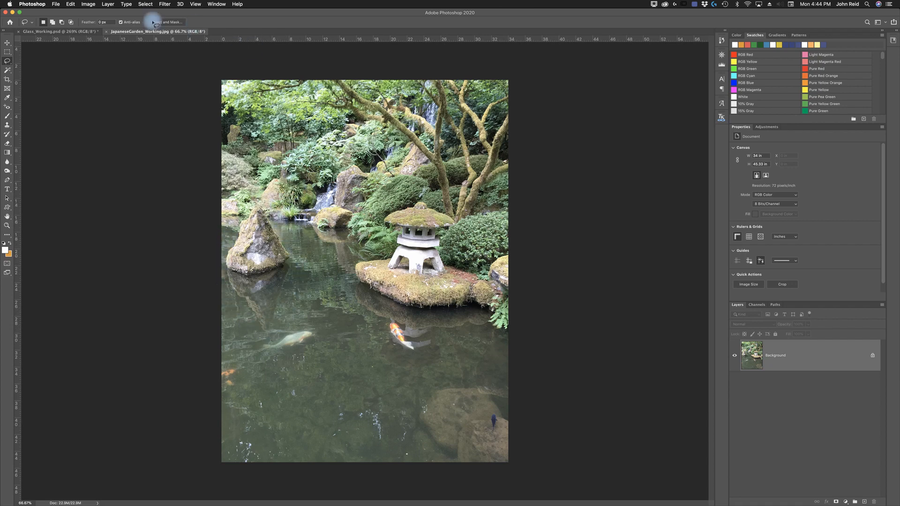
click(101, 23)
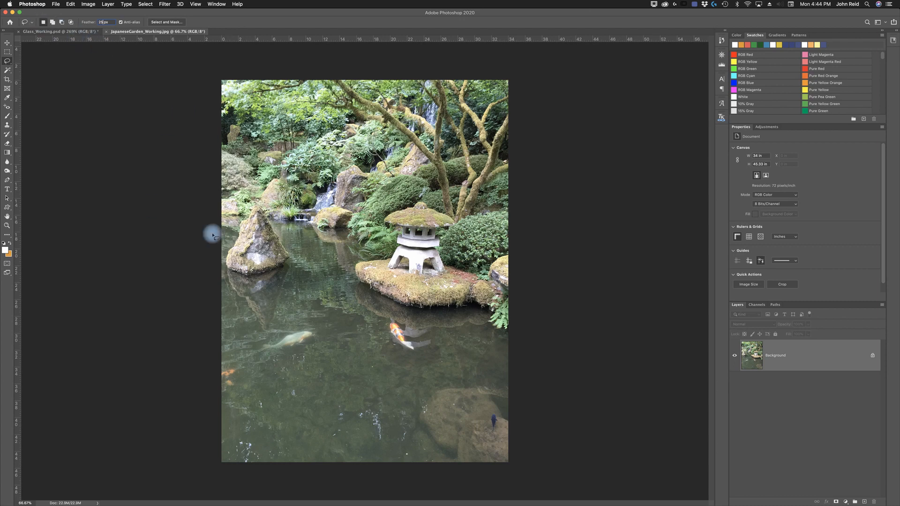
mouse_move(254, 204)
mouse_down()
mouse_move(224, 256)
mouse_move(226, 283)
mouse_move(265, 335)
mouse_move(274, 335)
mouse_move(291, 269)
mouse_move(270, 217)
mouse_up()
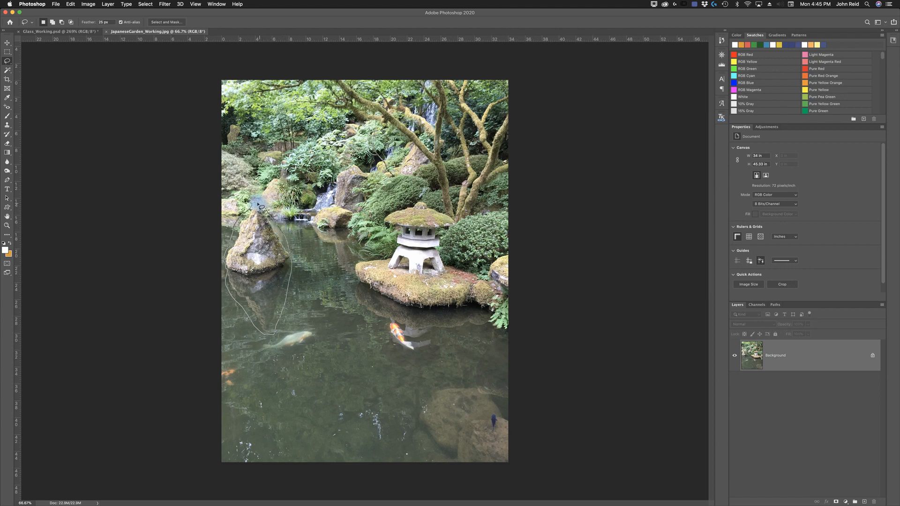
drag(254, 205, 256, 205)
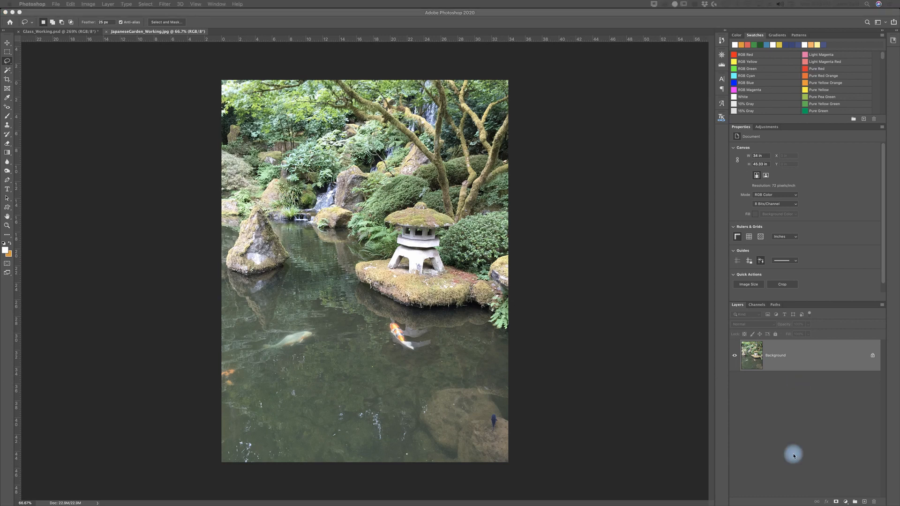
click(864, 502)
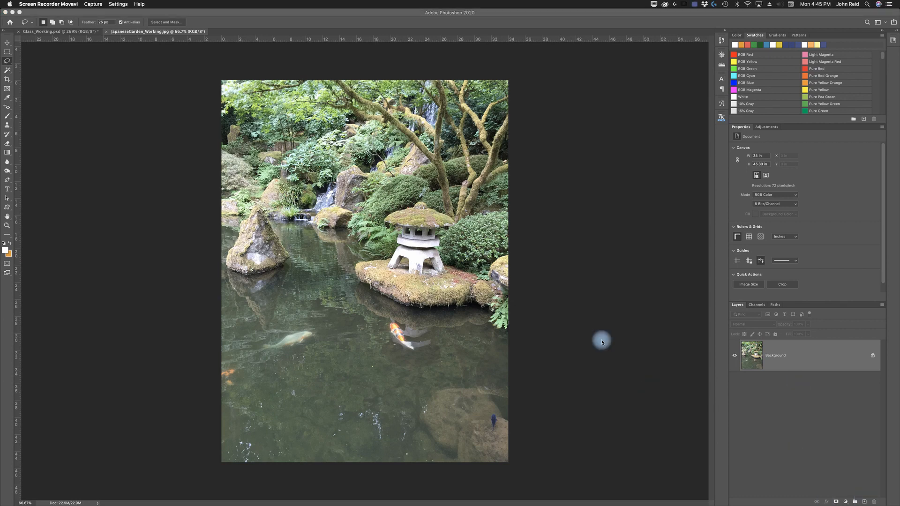
click(131, 96)
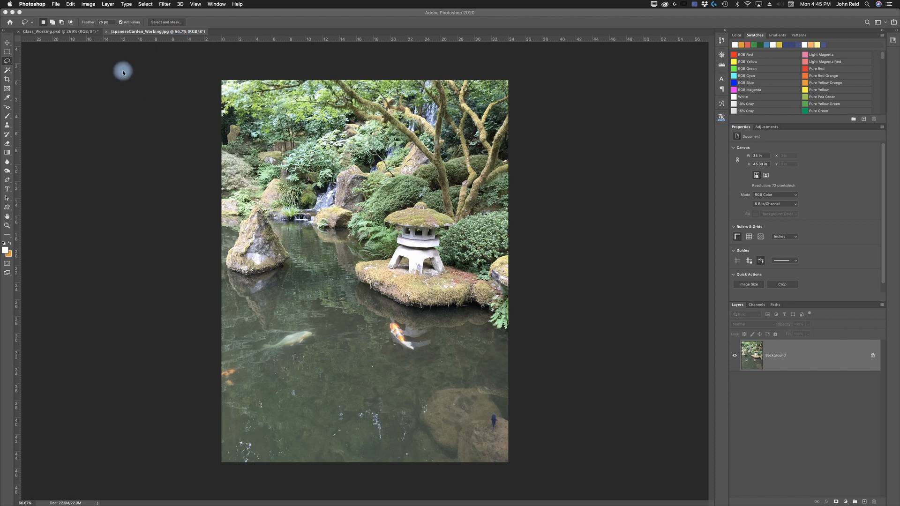
- Open Content-Aware Fill, enlarge the brush, and remove the upper foliage from the sampling area
click(70, 4)
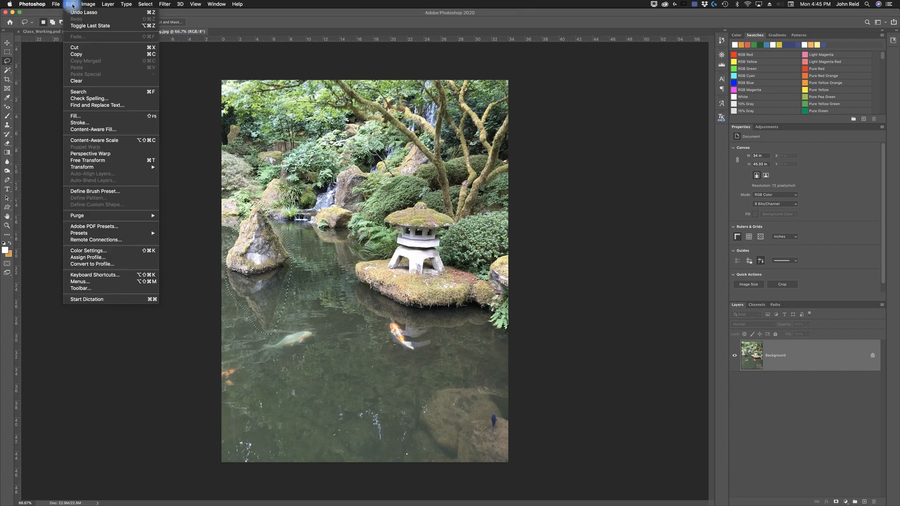
click(93, 129)
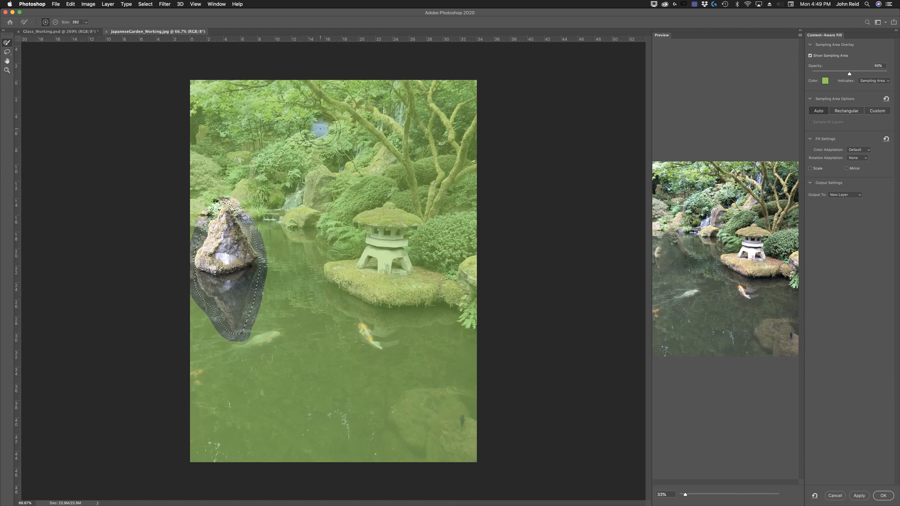
key([)
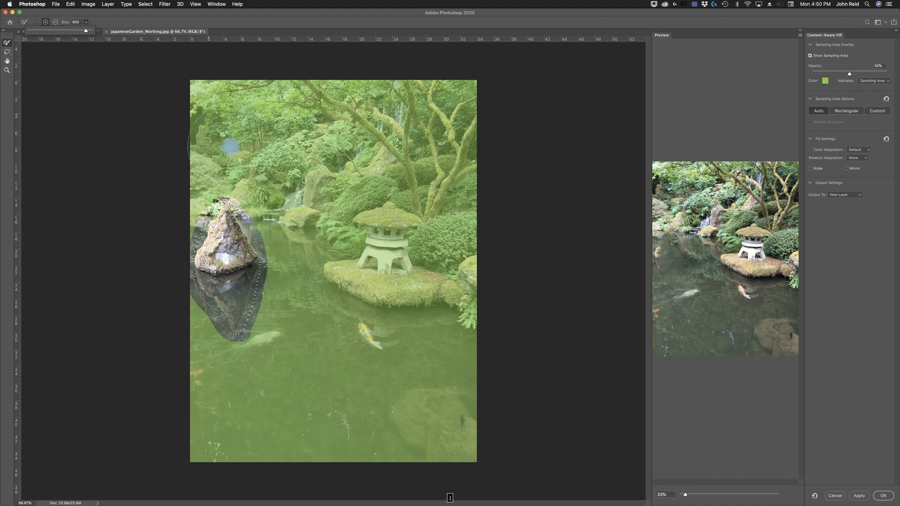
key(bracketright)
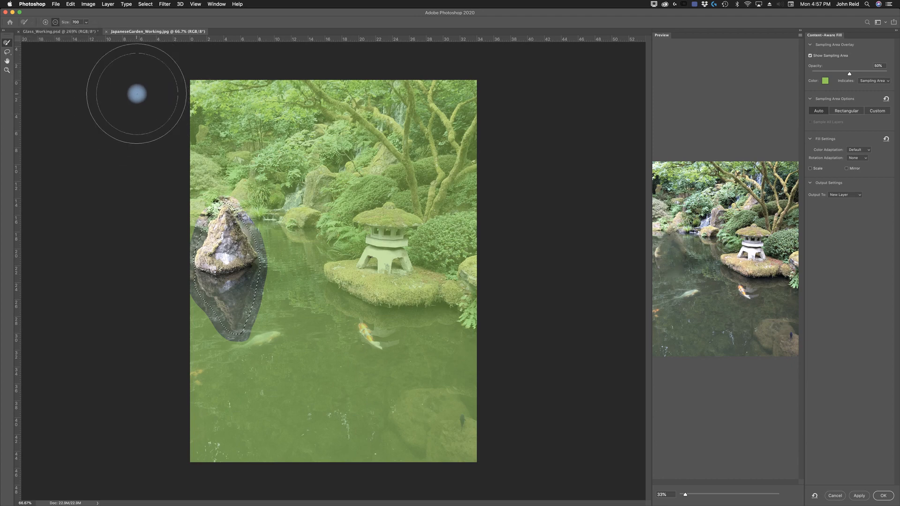
drag(243, 101, 493, 109)
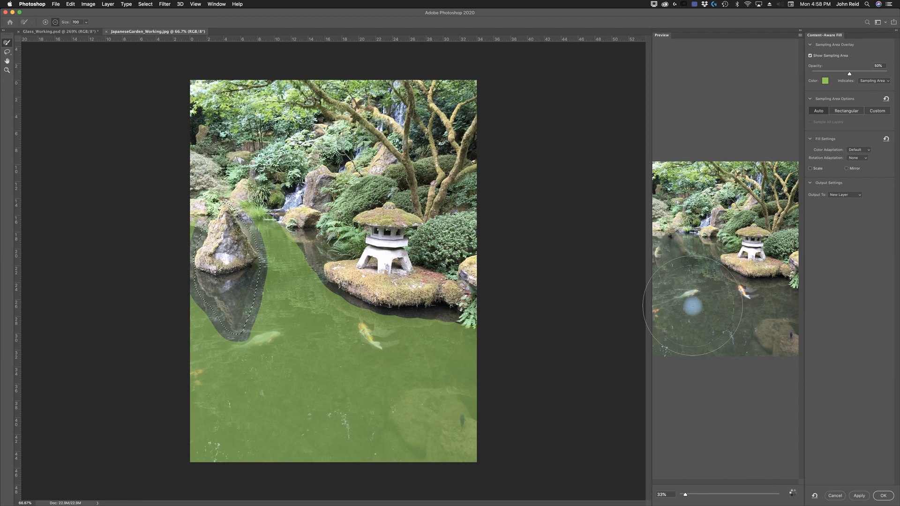
- Apply the Content-Aware Fill to a new layer and toggle that layer off and on to compare
click(716, 493)
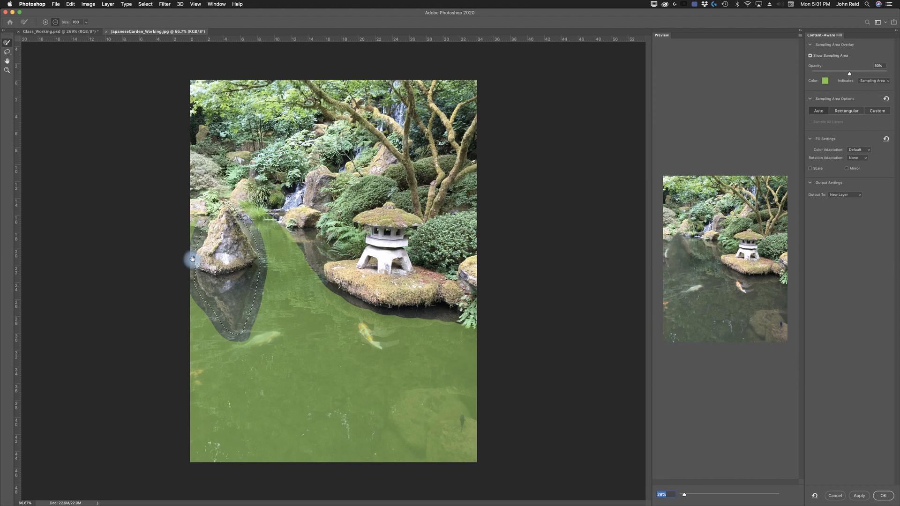
click(9, 57)
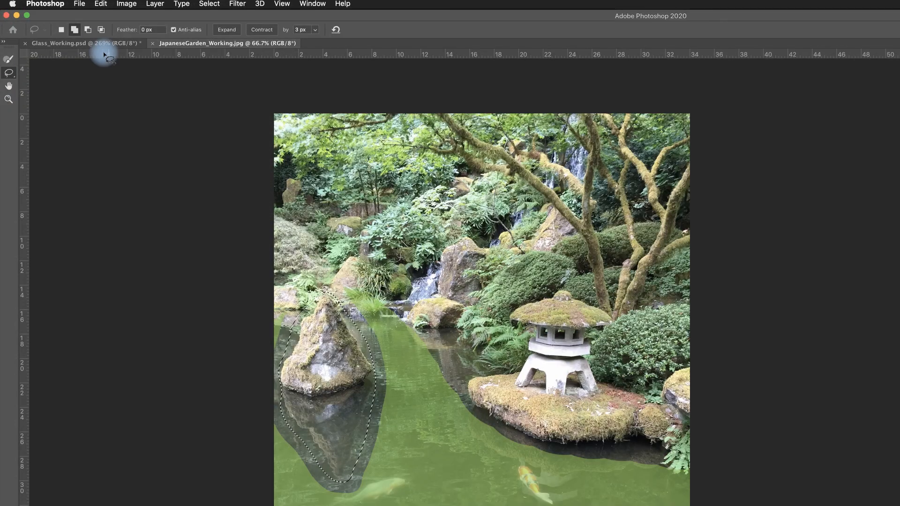
click(89, 31)
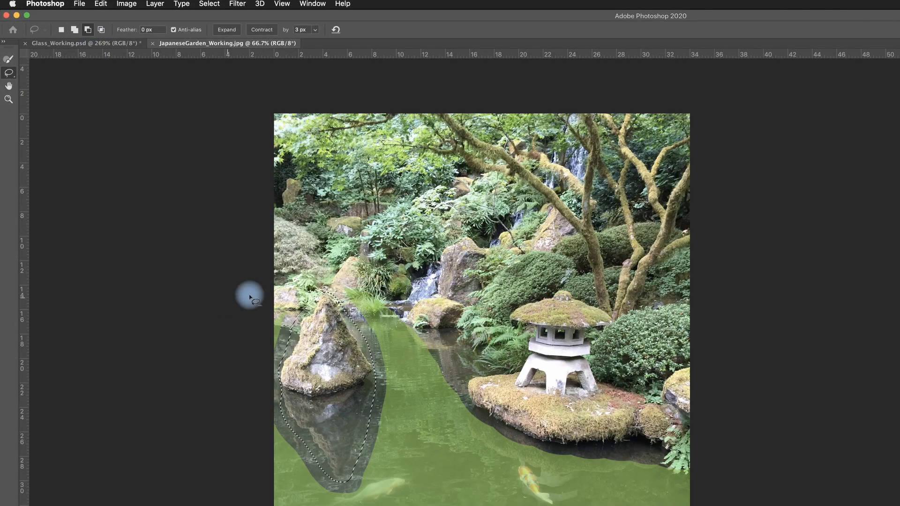
click(75, 30)
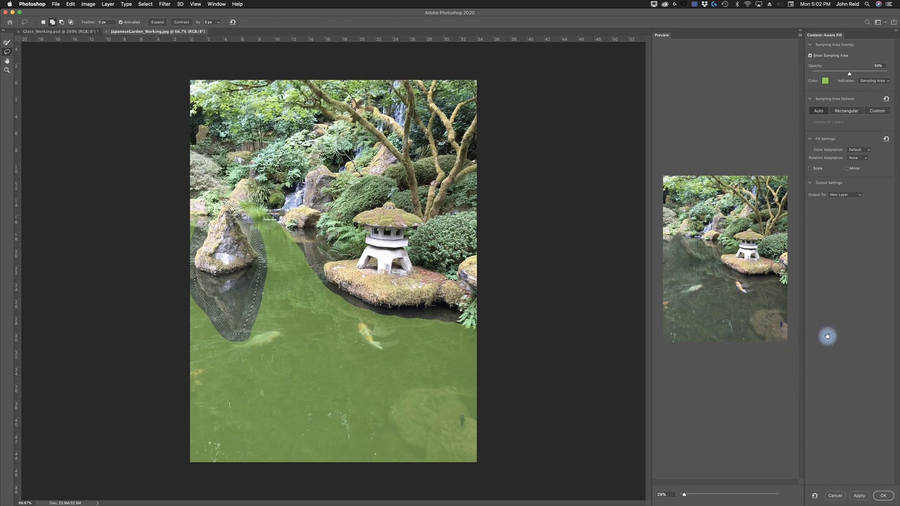
click(883, 496)
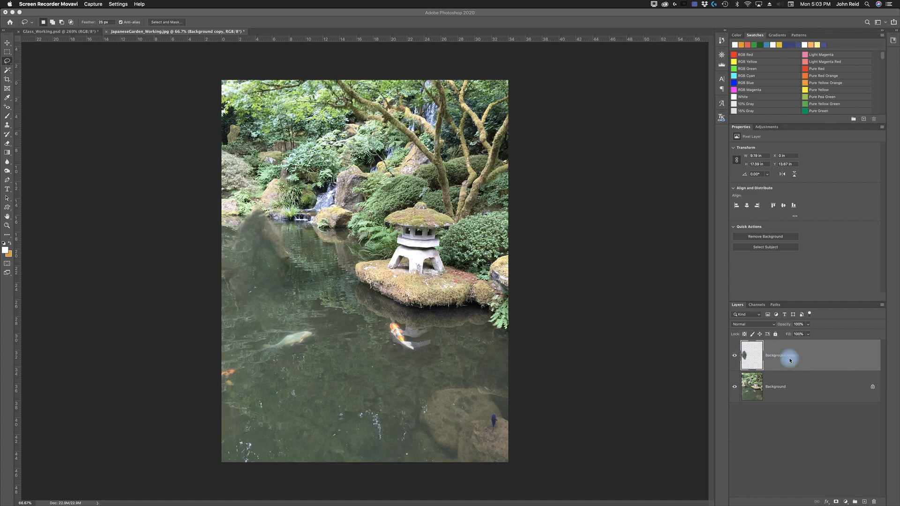
click(734, 358)
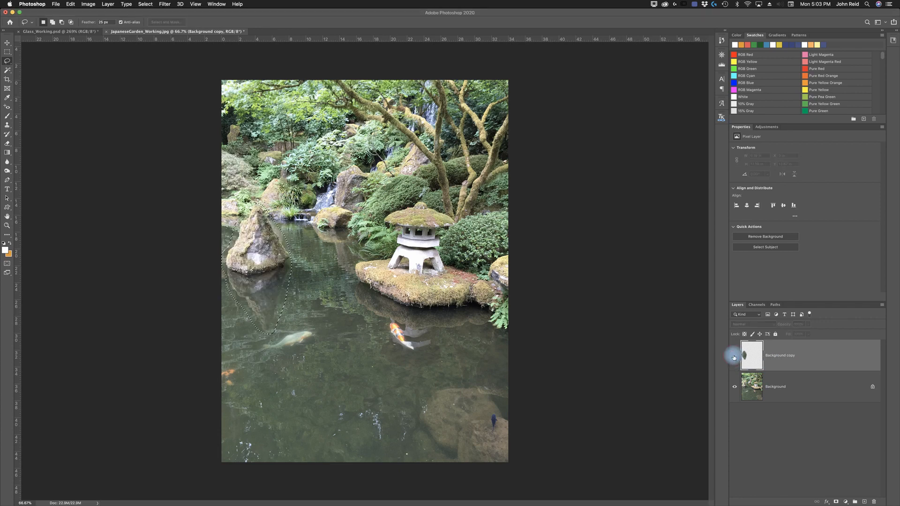
click(734, 357)
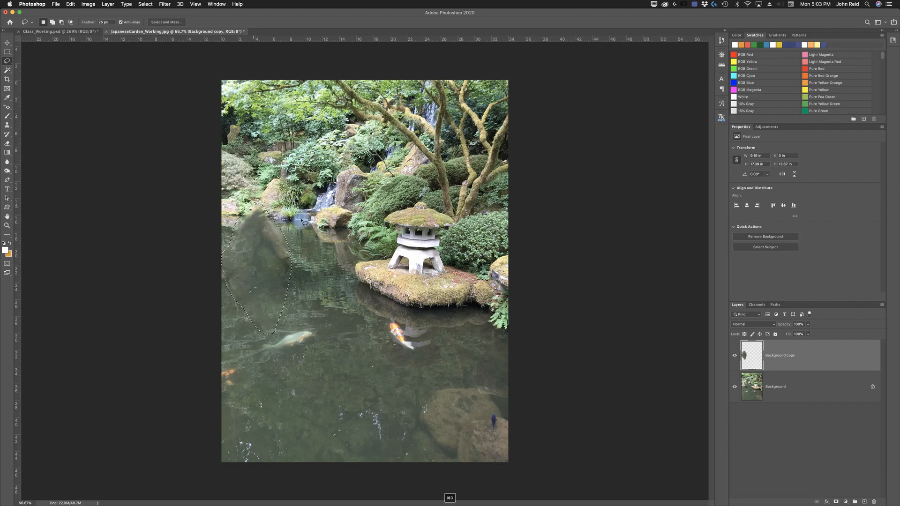
- Deselect the previous selection and lasso a new selection around the leftover rock remnant in the water
click(296, 252)
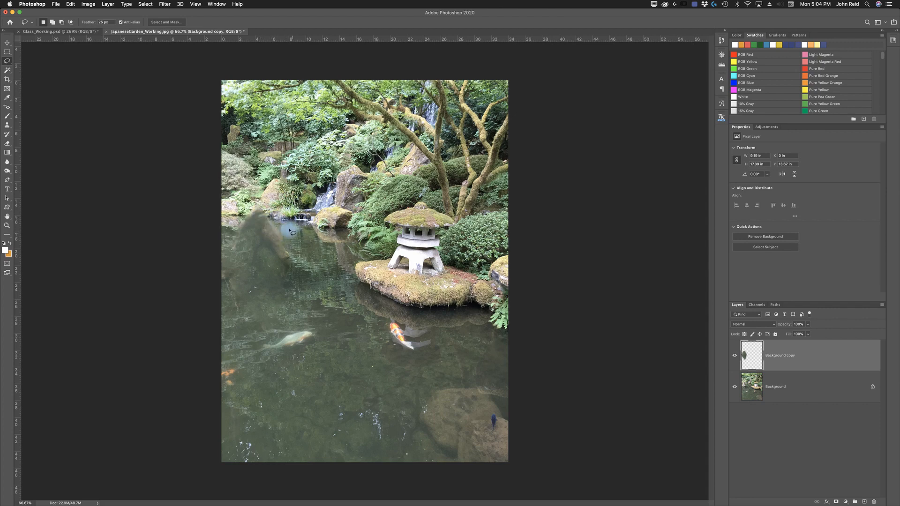
click(257, 228)
drag(284, 237, 289, 243)
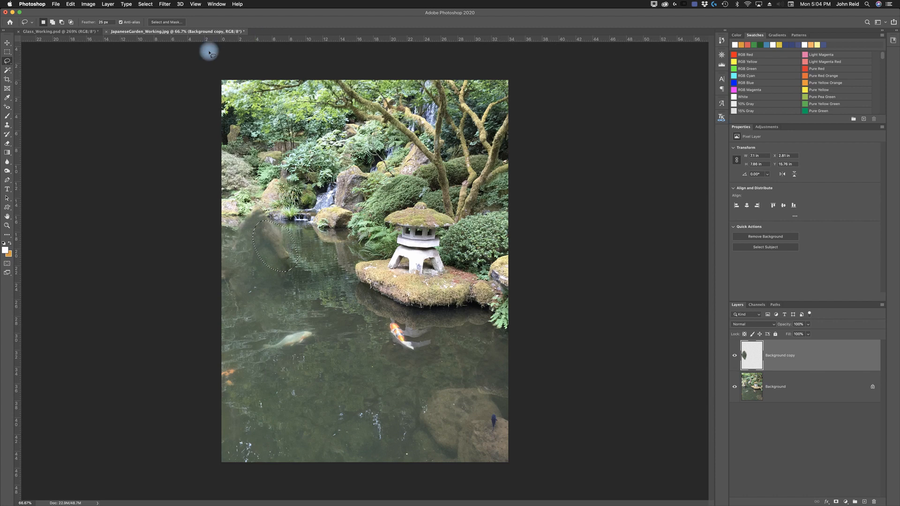
- Save the garden image as JapaneseGarden_Working.psd in Photoshop format
click(56, 5)
click(66, 77)
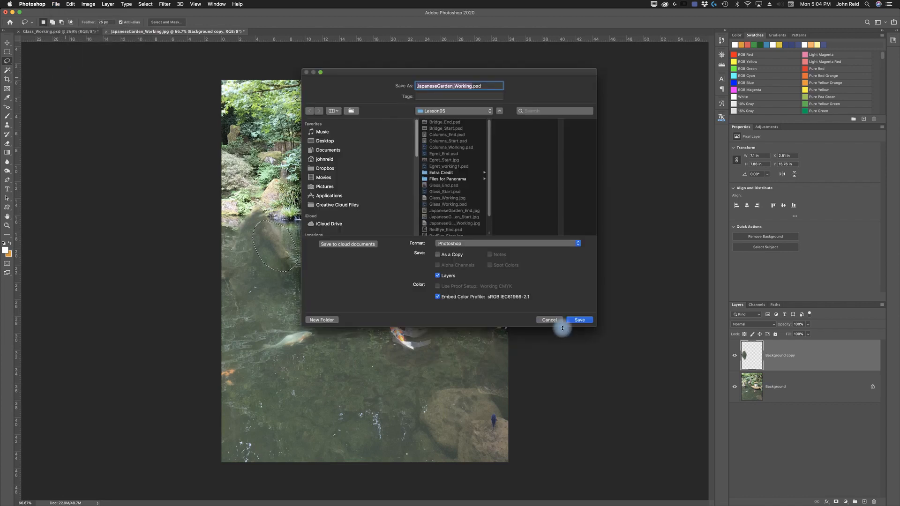
click(580, 320)
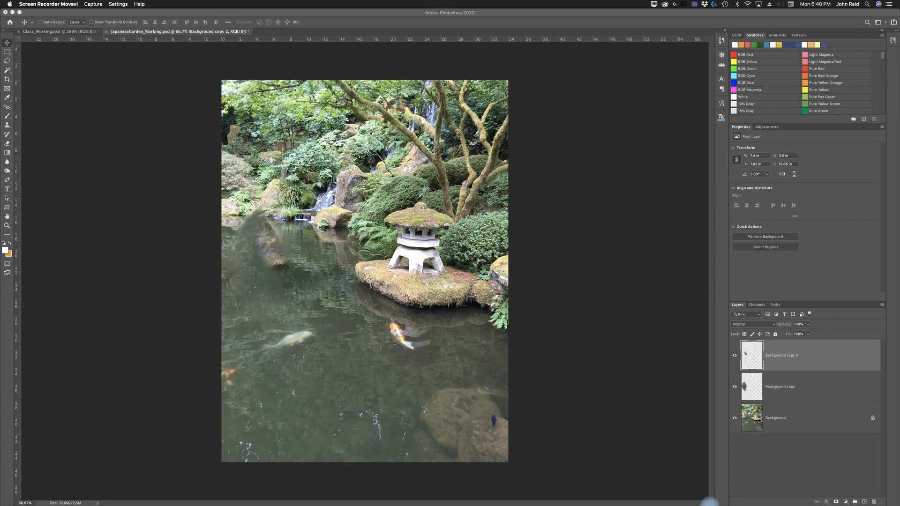
- Switch to Adobe Bridge and open Bridge_Start.psd from the Lesson05 folder
mouse_move(717, 503)
click(719, 497)
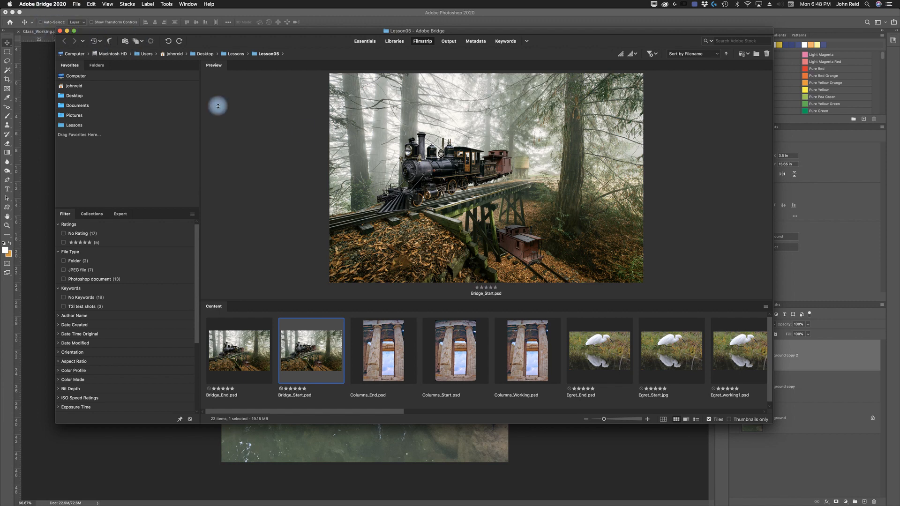
double_click(302, 361)
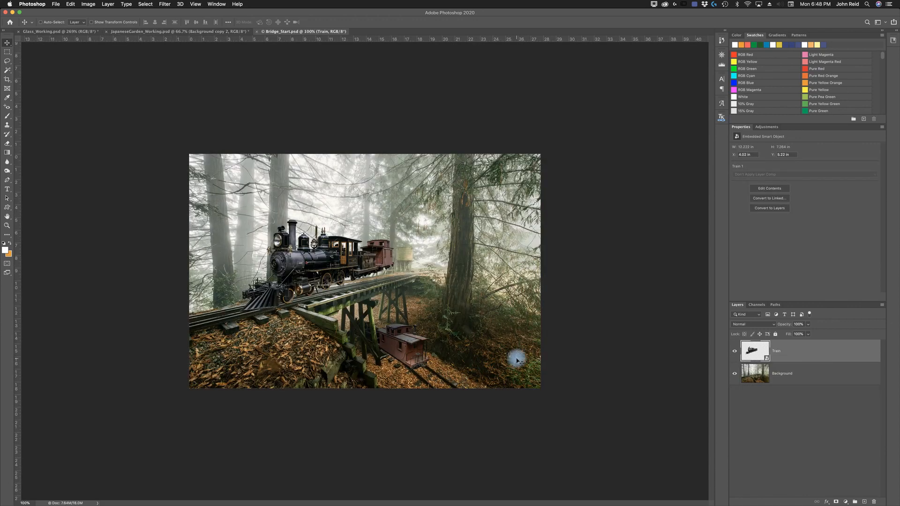
- Toggle the Train and Background layers off and on to see how the composite is built
click(735, 352)
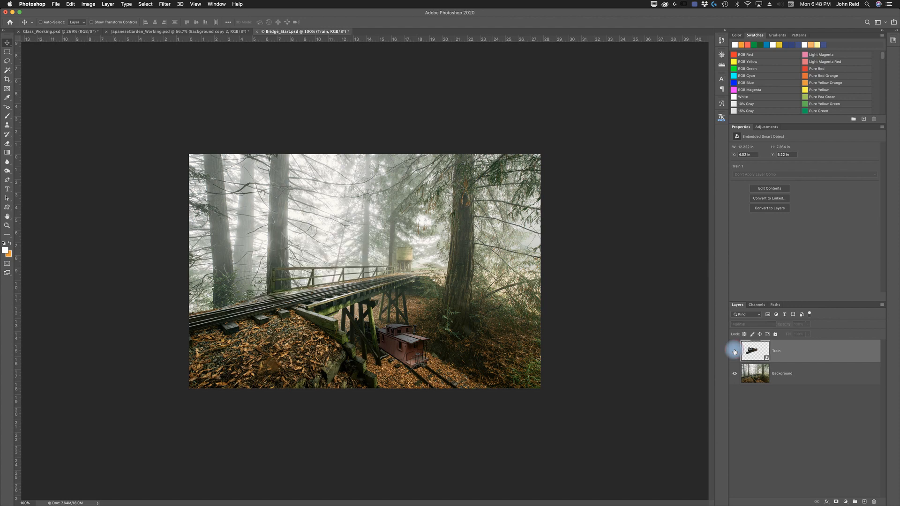
click(734, 351)
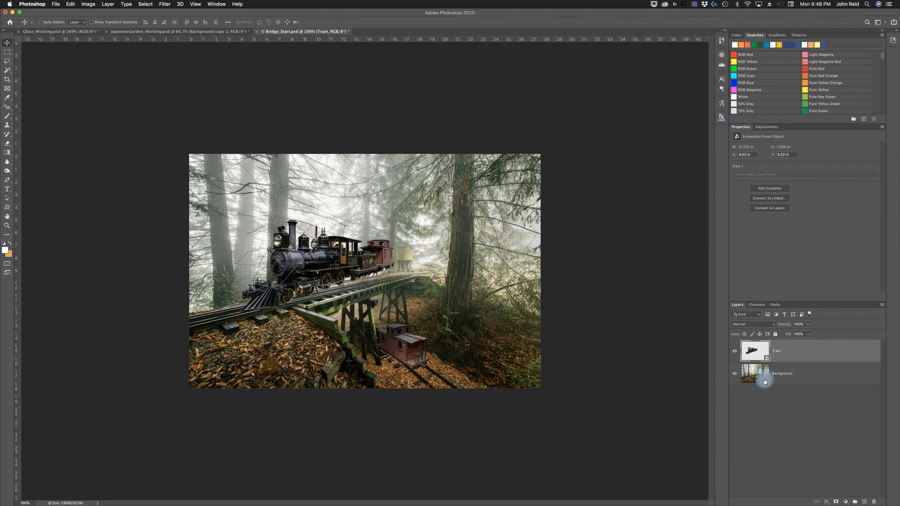
click(735, 374)
click(735, 374)
- Start Perspective Warp on the Train layer and draw two adjoining quads covering the train's front and side
click(71, 6)
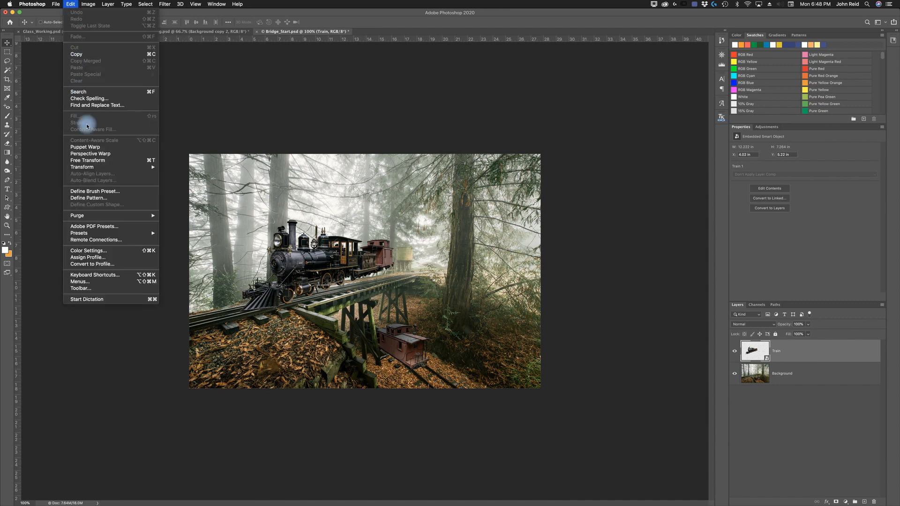
click(91, 154)
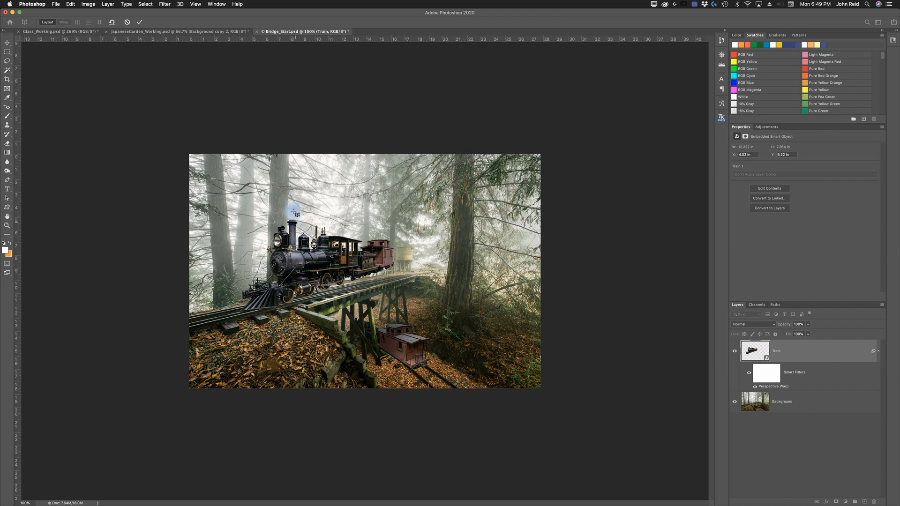
drag(293, 211, 392, 217)
drag(391, 215, 398, 217)
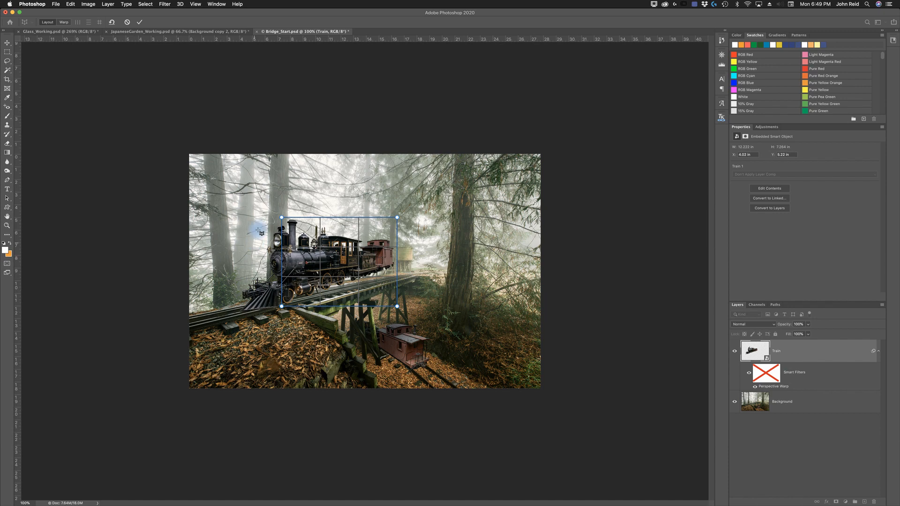
mouse_move(235, 309)
mouse_down()
mouse_move(255, 236)
mouse_move(281, 218)
mouse_up()
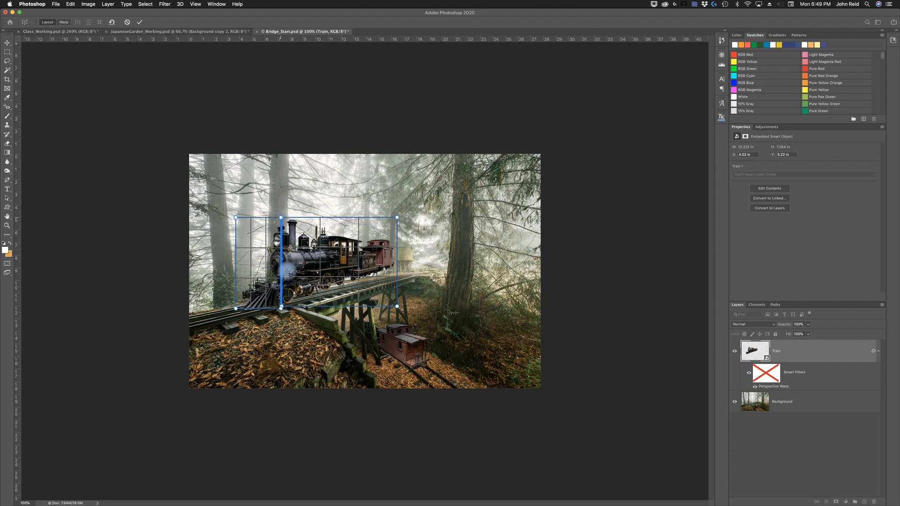
drag(281, 218, 281, 218)
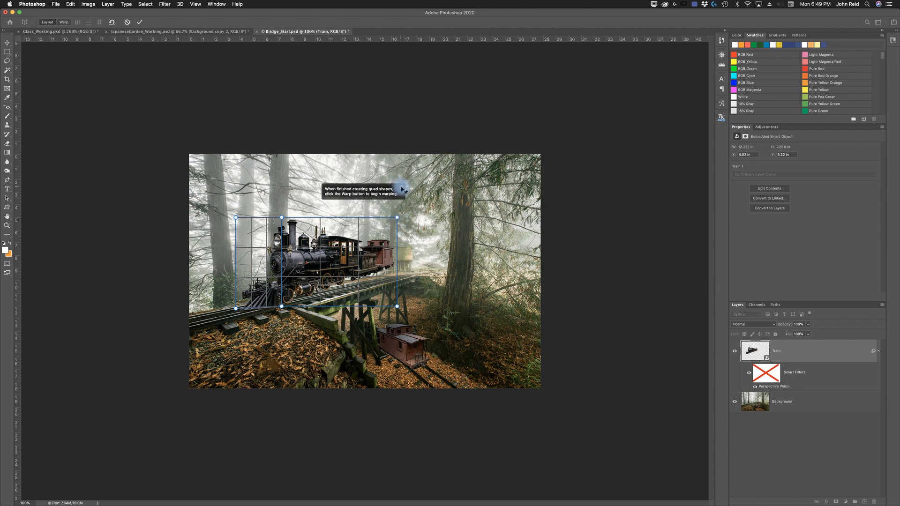
click(403, 190)
- Adjust the quad corners to fit the train's front and side planes
drag(397, 217, 395, 235)
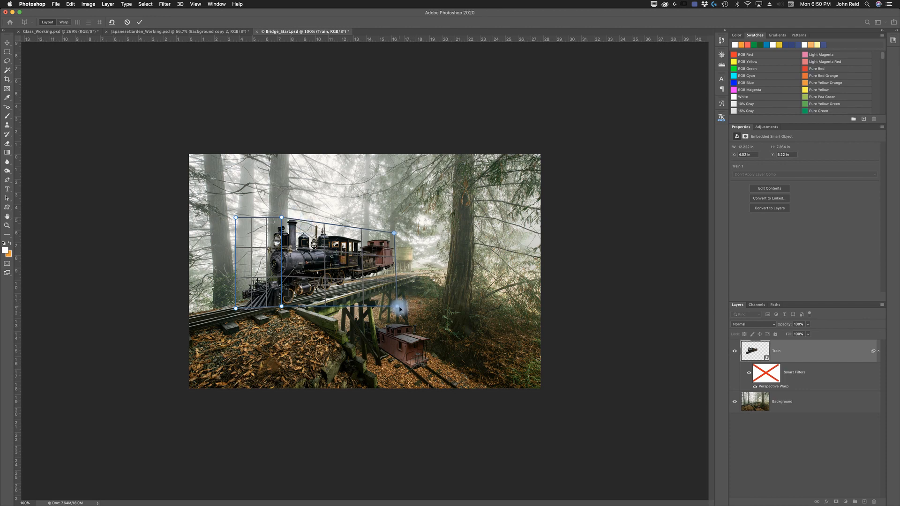
drag(397, 308, 398, 273)
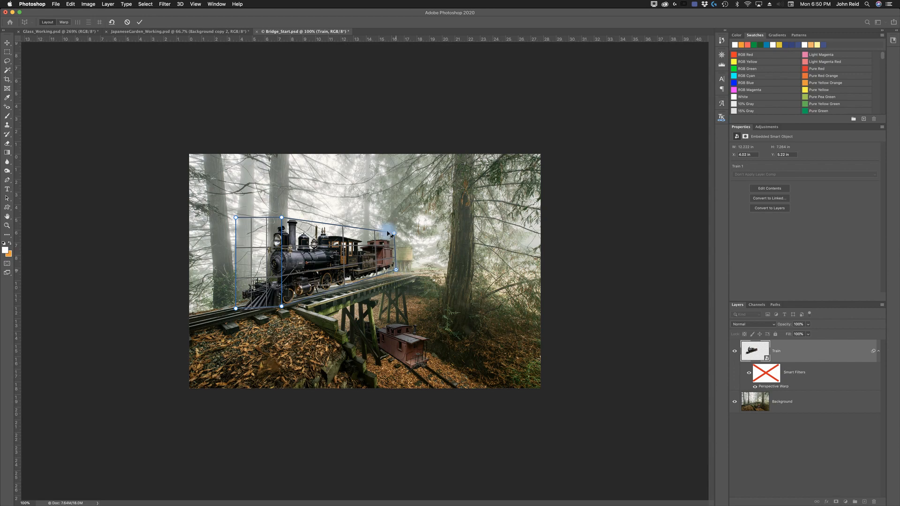
drag(396, 236, 397, 238)
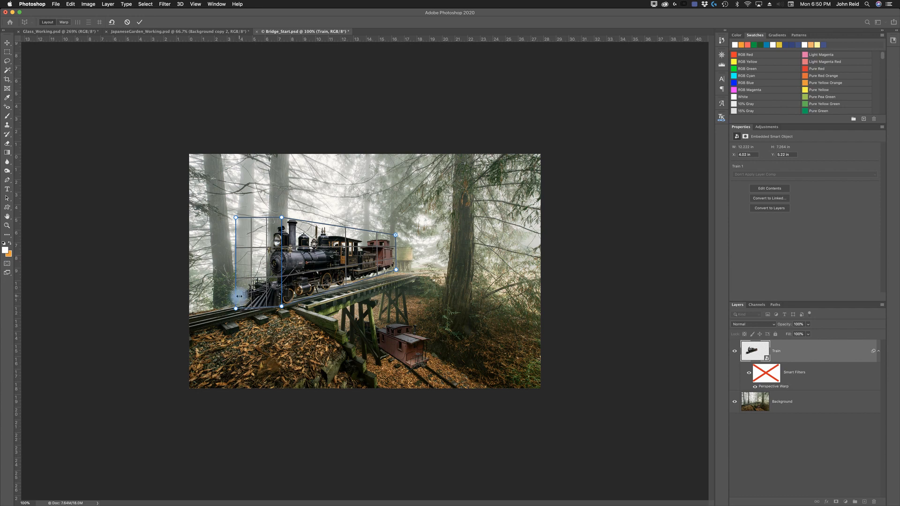
drag(236, 307, 239, 300)
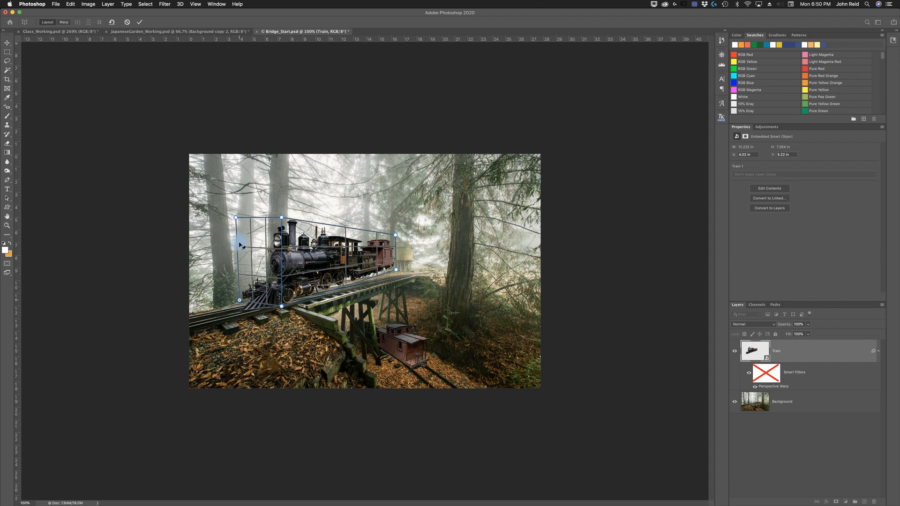
mouse_move(236, 221)
mouse_down()
mouse_move(237, 237)
mouse_move(236, 223)
mouse_up()
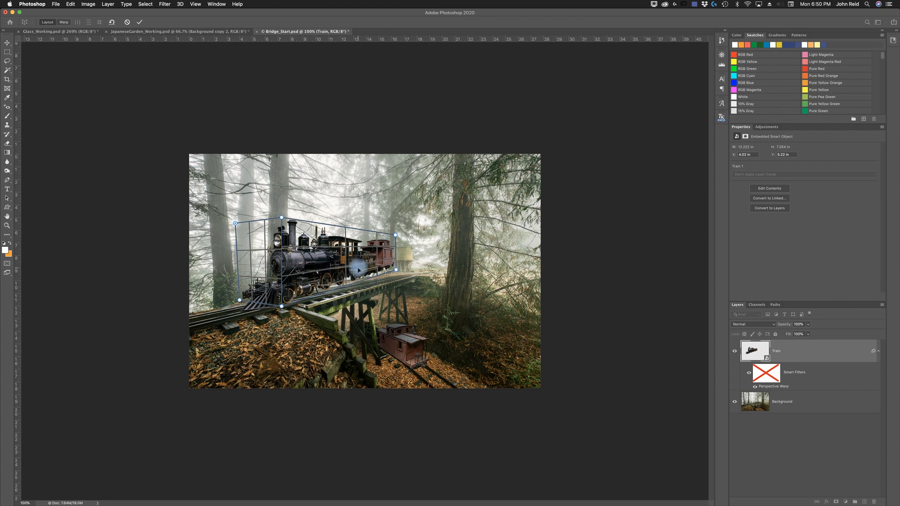
- In Warp mode, auto-straighten near-vertical lines and move the pins so the train follows the trestle's perspective, then commit
click(65, 22)
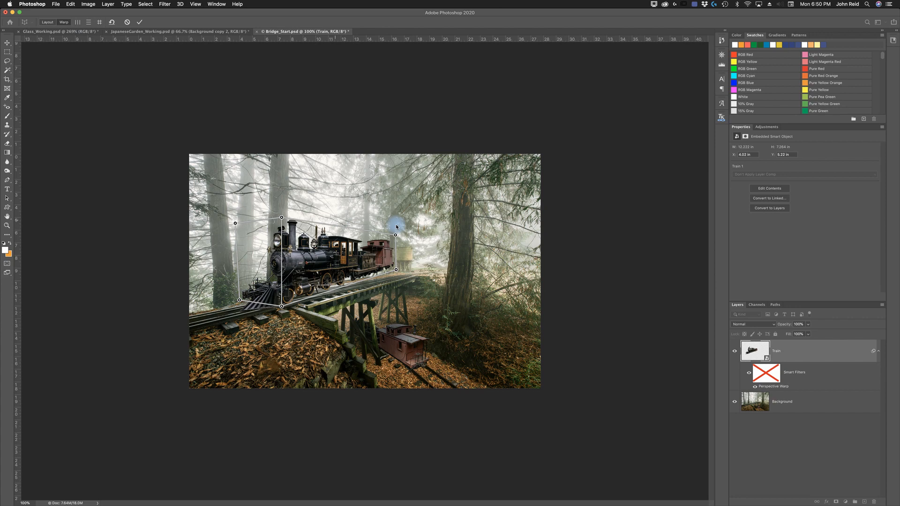
click(78, 23)
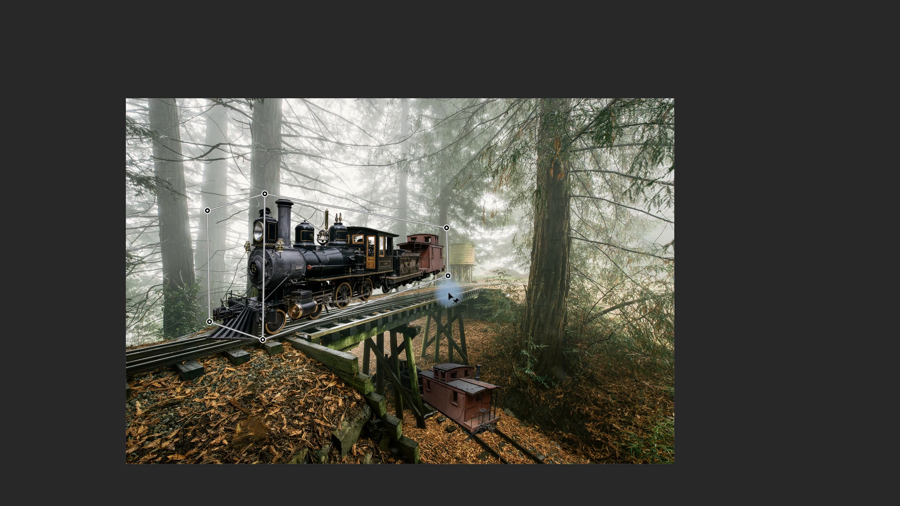
drag(447, 276, 457, 295)
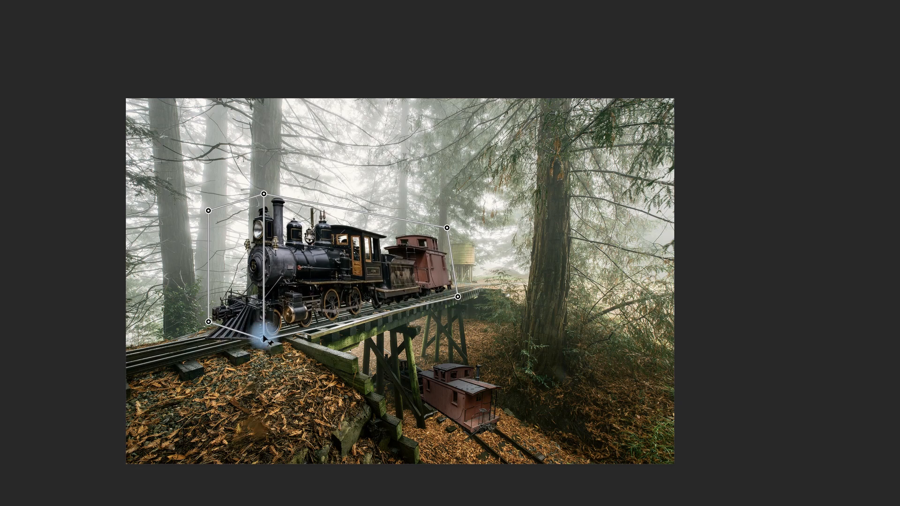
drag(261, 336, 260, 335)
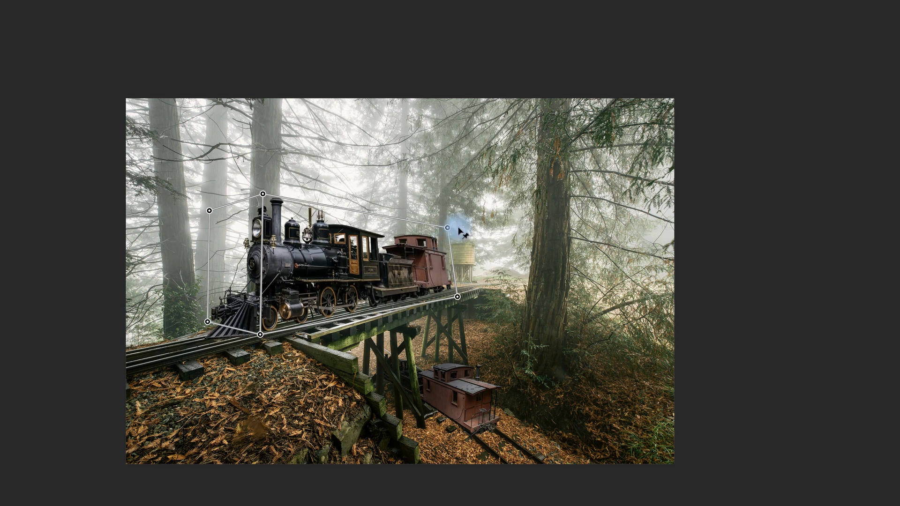
drag(447, 227, 457, 227)
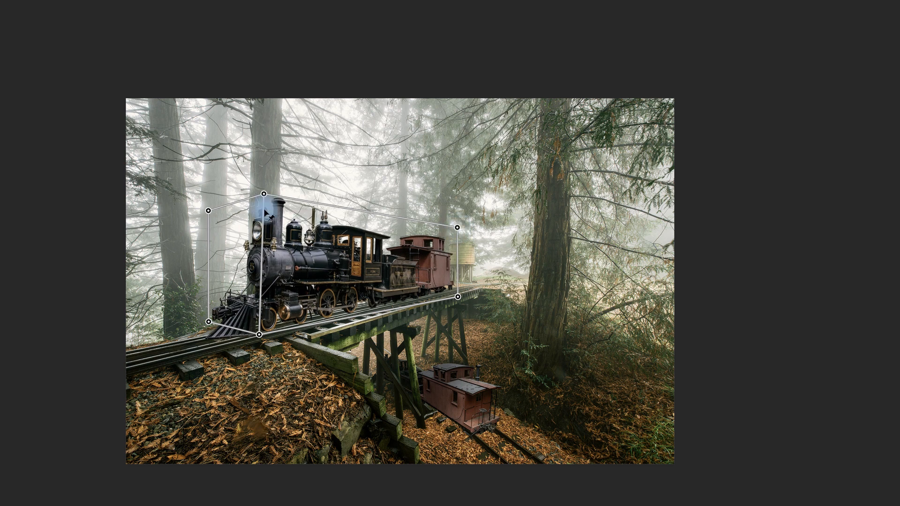
drag(265, 198, 266, 202)
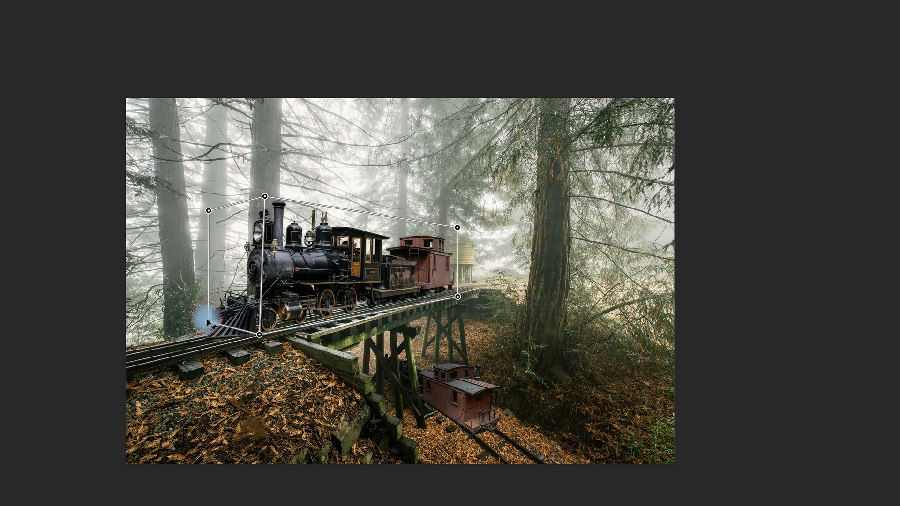
drag(207, 317, 210, 322)
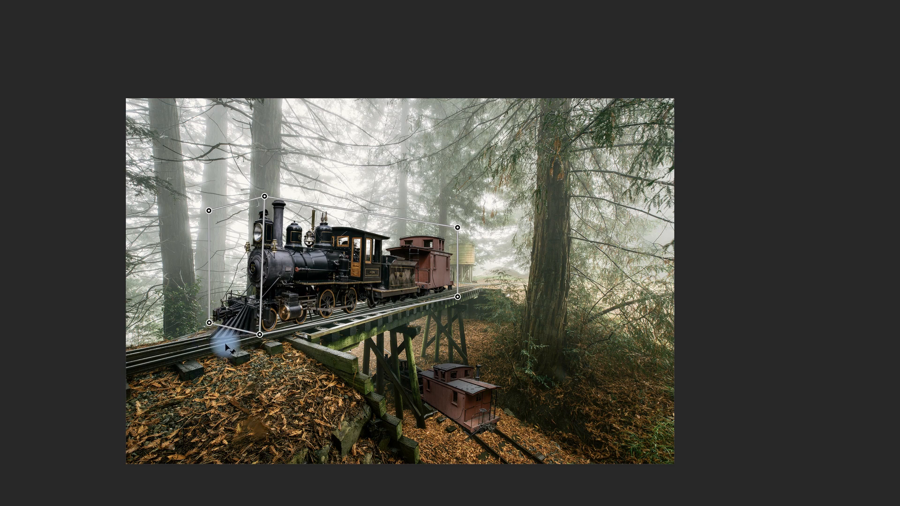
click(458, 295)
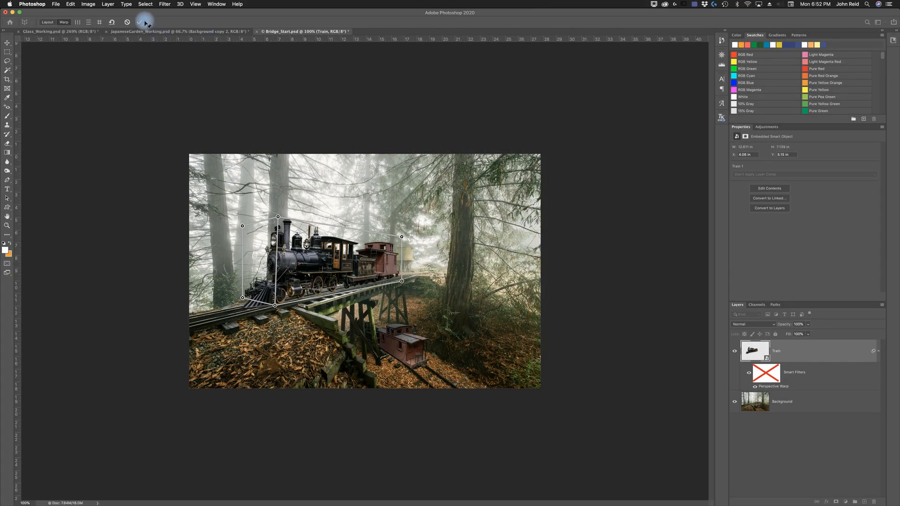
click(141, 23)
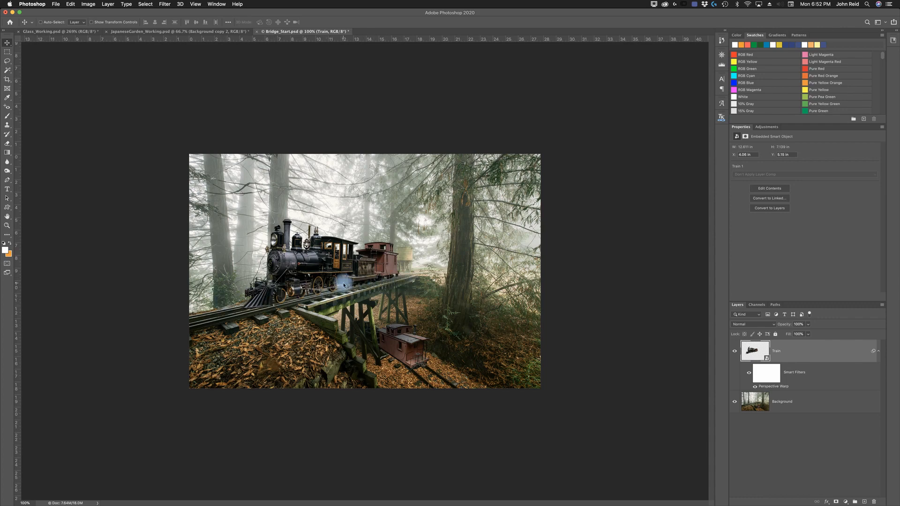
- Hide and show the Train layer to compare the warped result
key(super+comma)
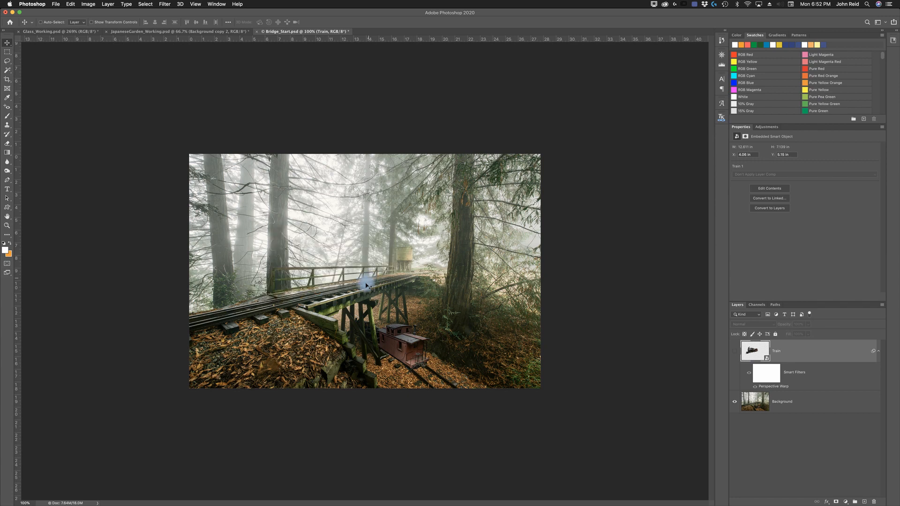
click(735, 351)
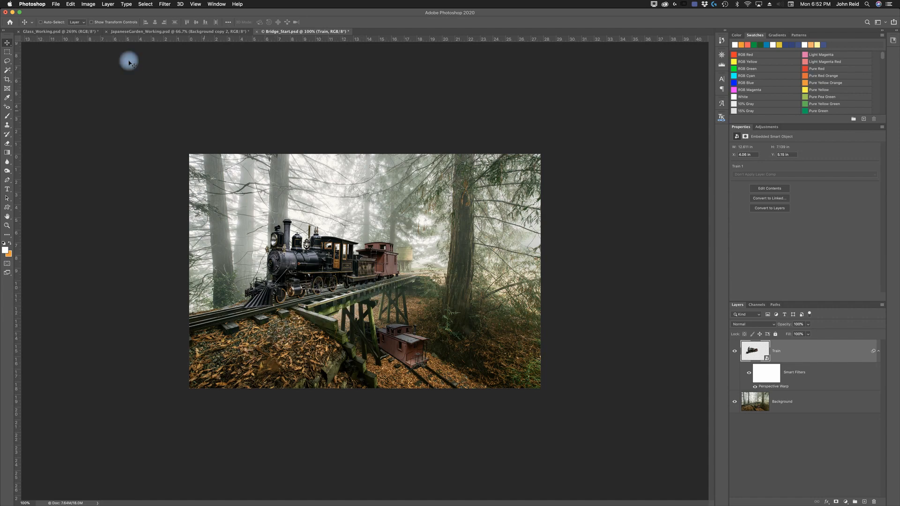
- Save the document as Bridge_Working.psd in Photoshop format
click(56, 6)
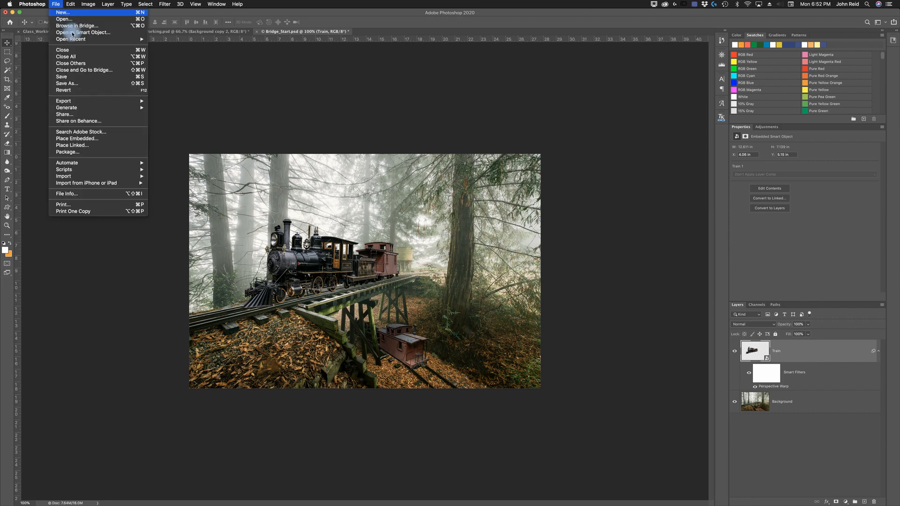
click(74, 87)
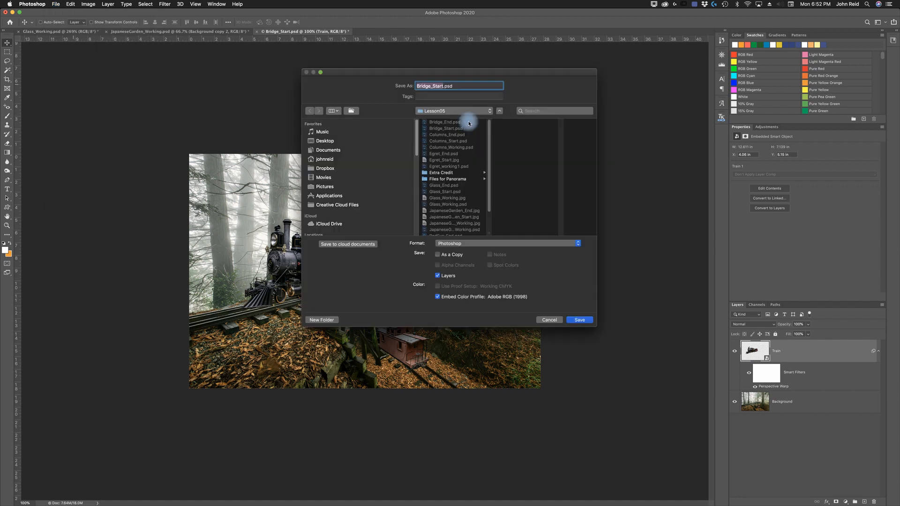
click(443, 85)
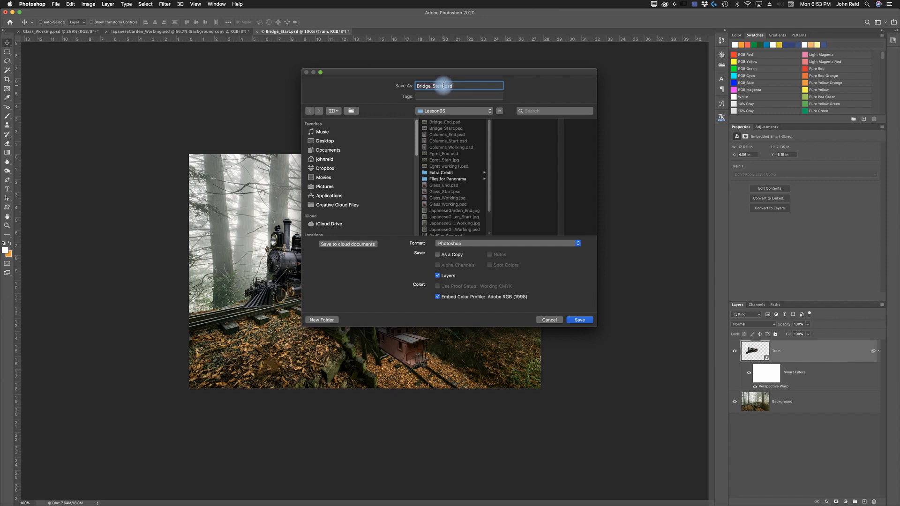
key(BackSpace)
key(BackSpace)
text(Working)
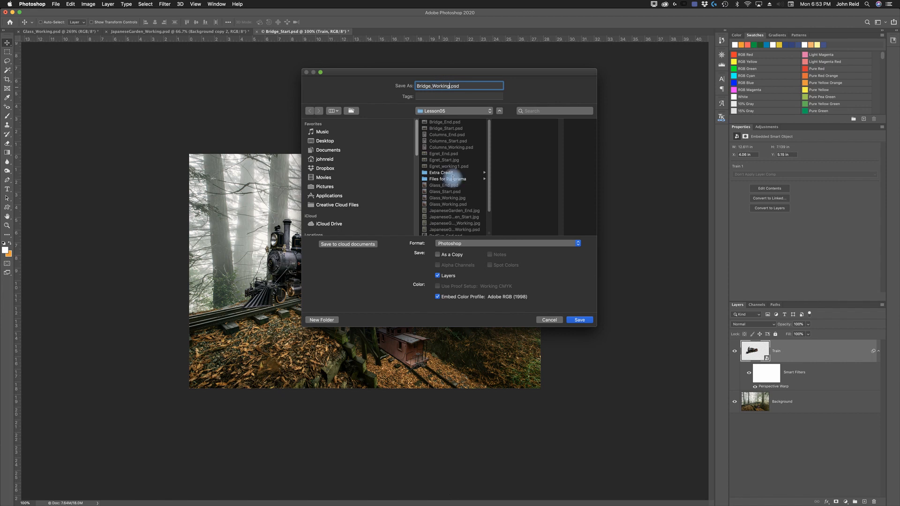
click(580, 321)
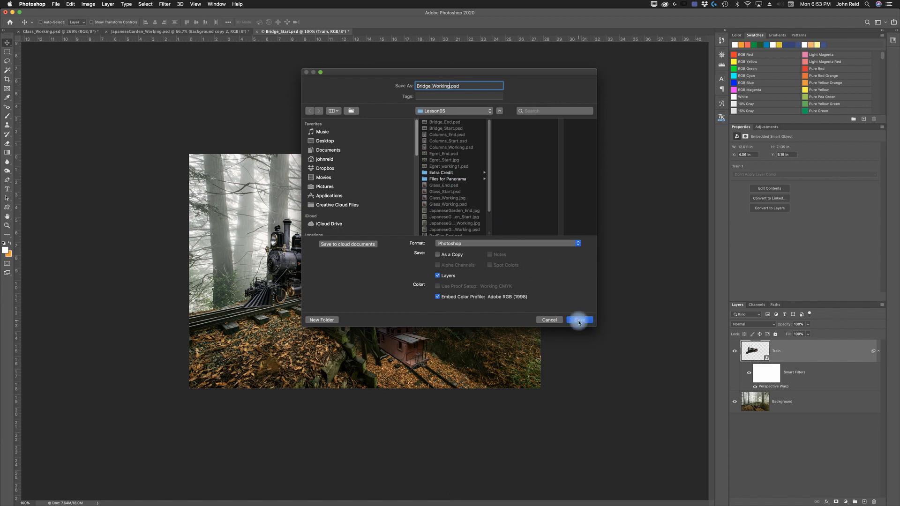